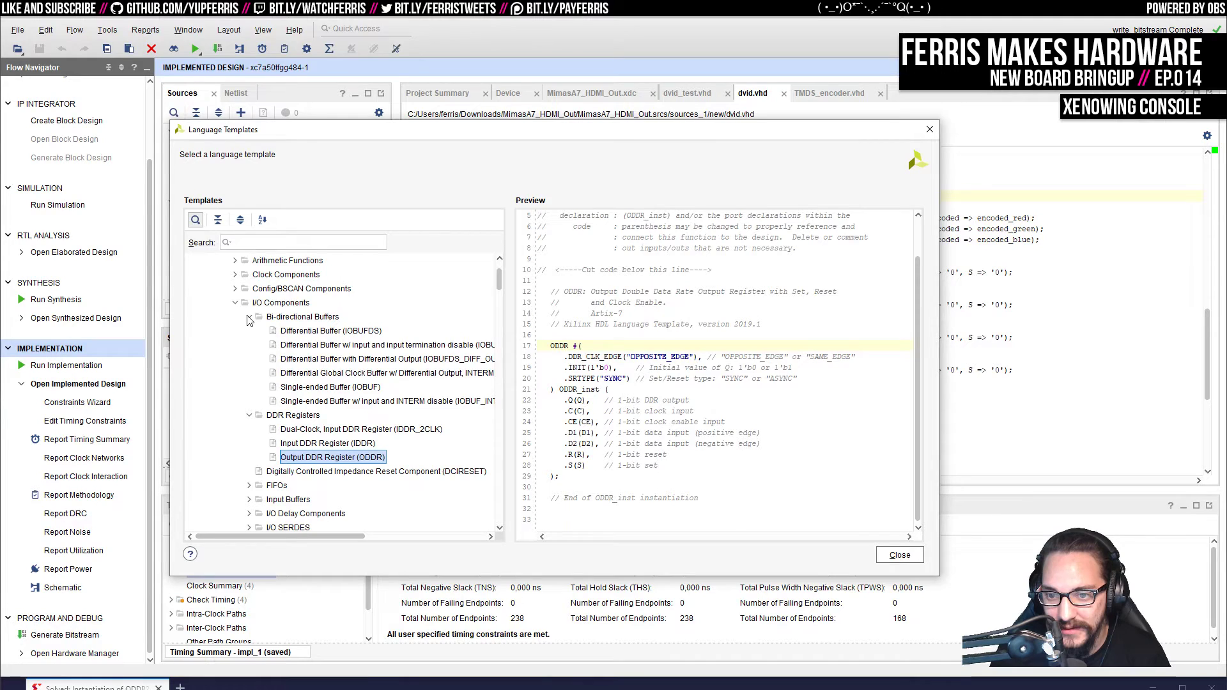
Step: Browse the I/O Components language templates, including the I/O Delay Components and Output Buffers groups
left_click(249, 317)
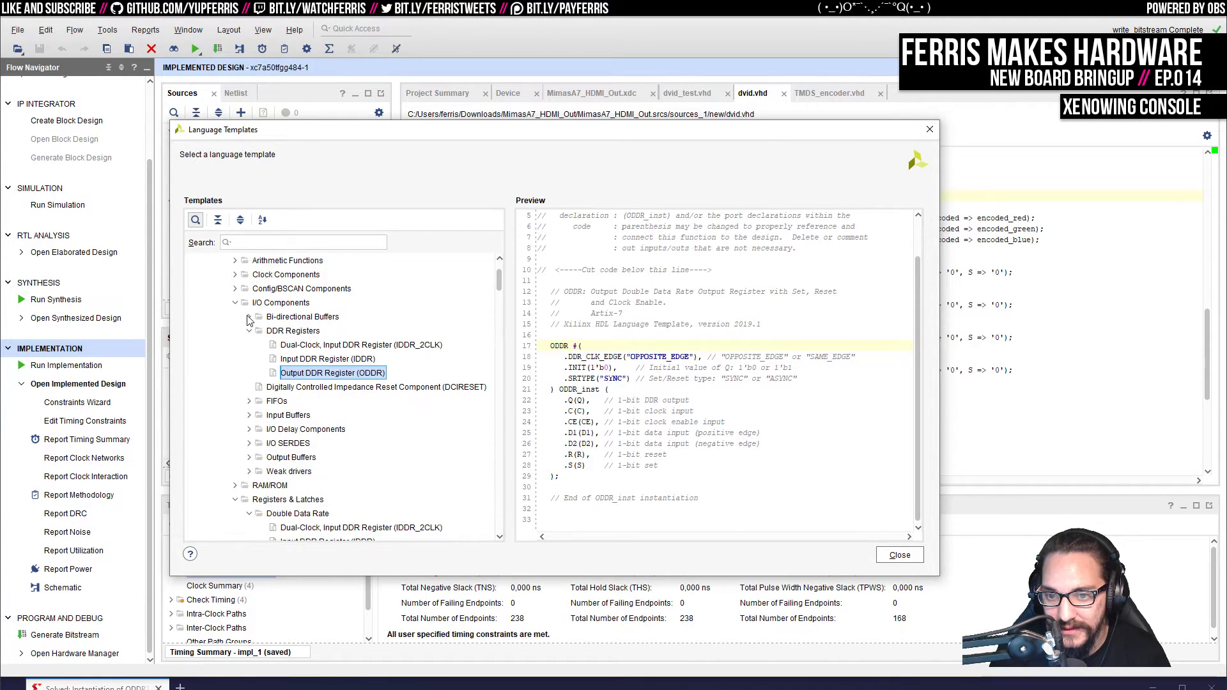
left_click(249, 415)
left_click(249, 415)
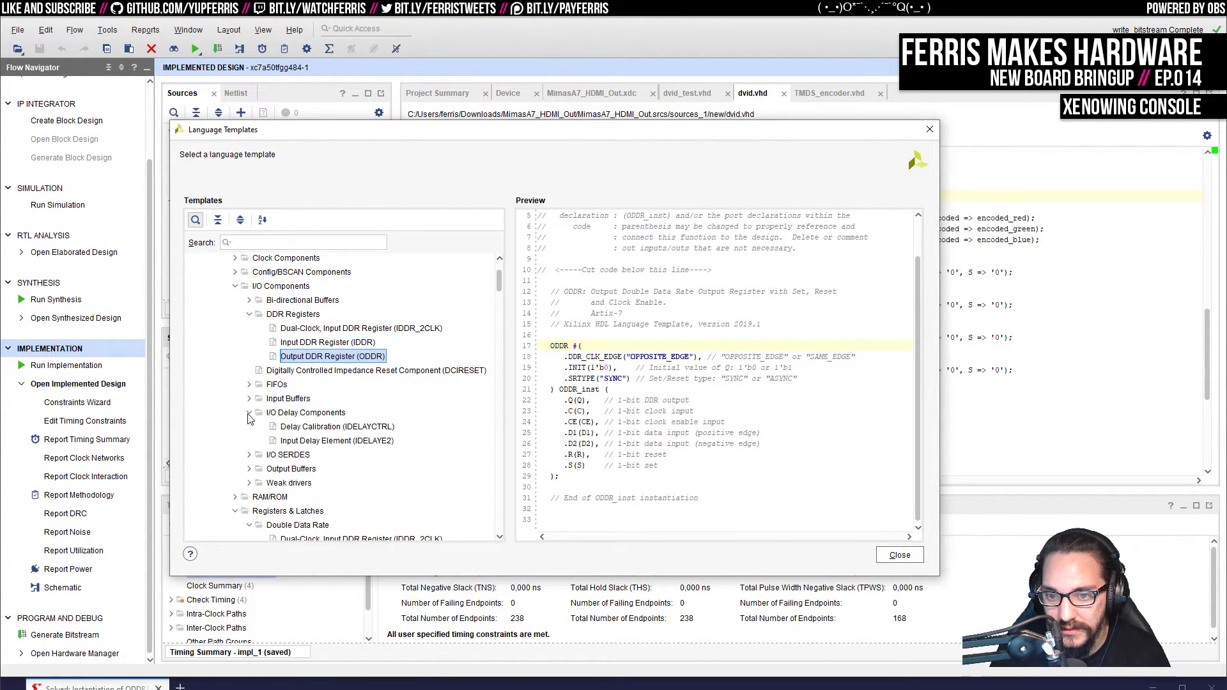
left_click(250, 441)
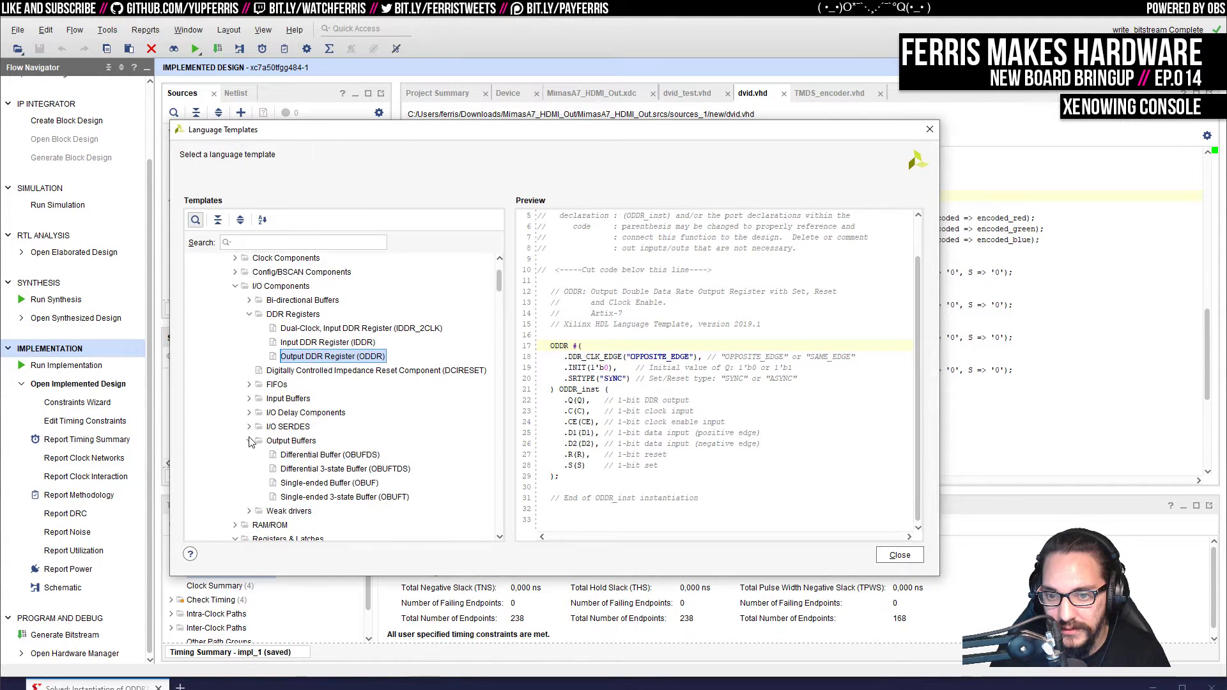
left_click(250, 441)
scroll(333, 407, "down", 3)
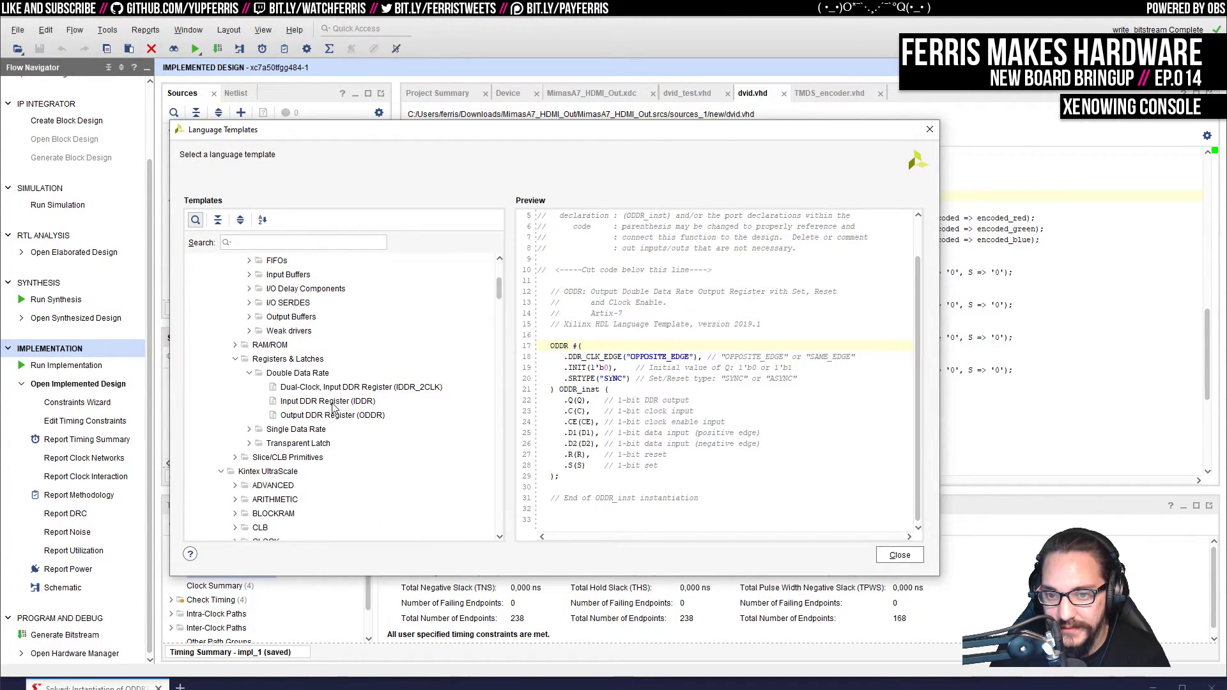
Step: Examine the RAM/ROM language templates for BlockRAM and for dual-port and single-port Distributed RAM, and close the template list
left_click(236, 346)
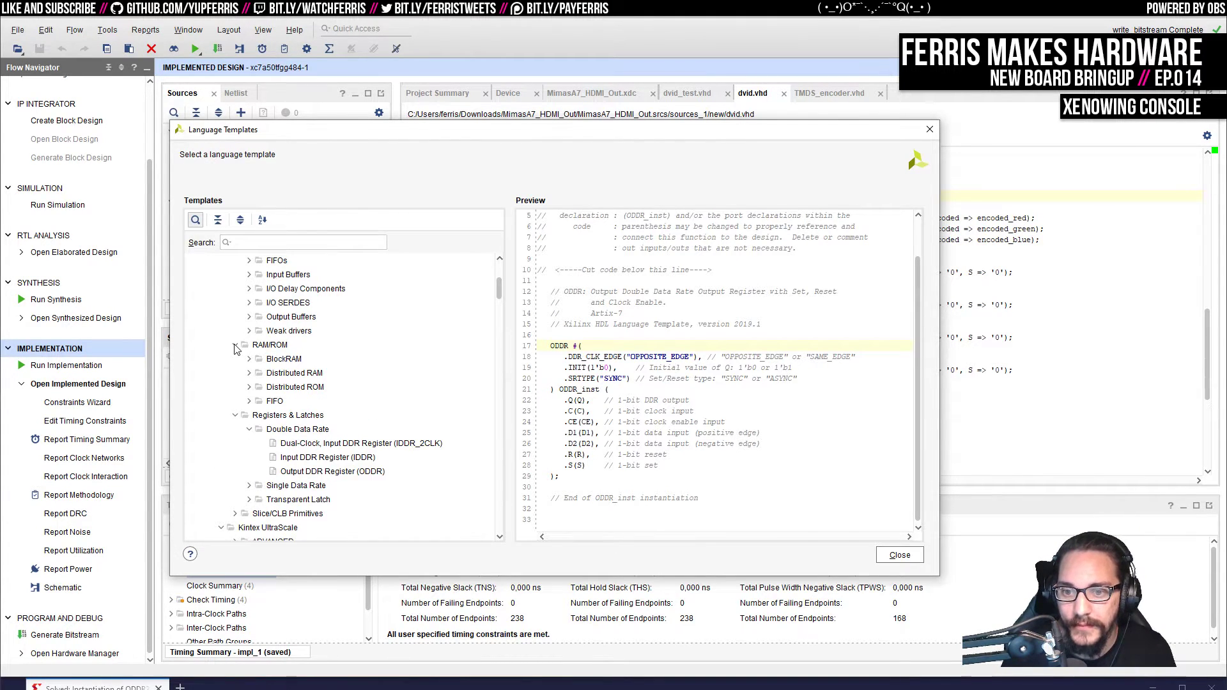
left_click(249, 359)
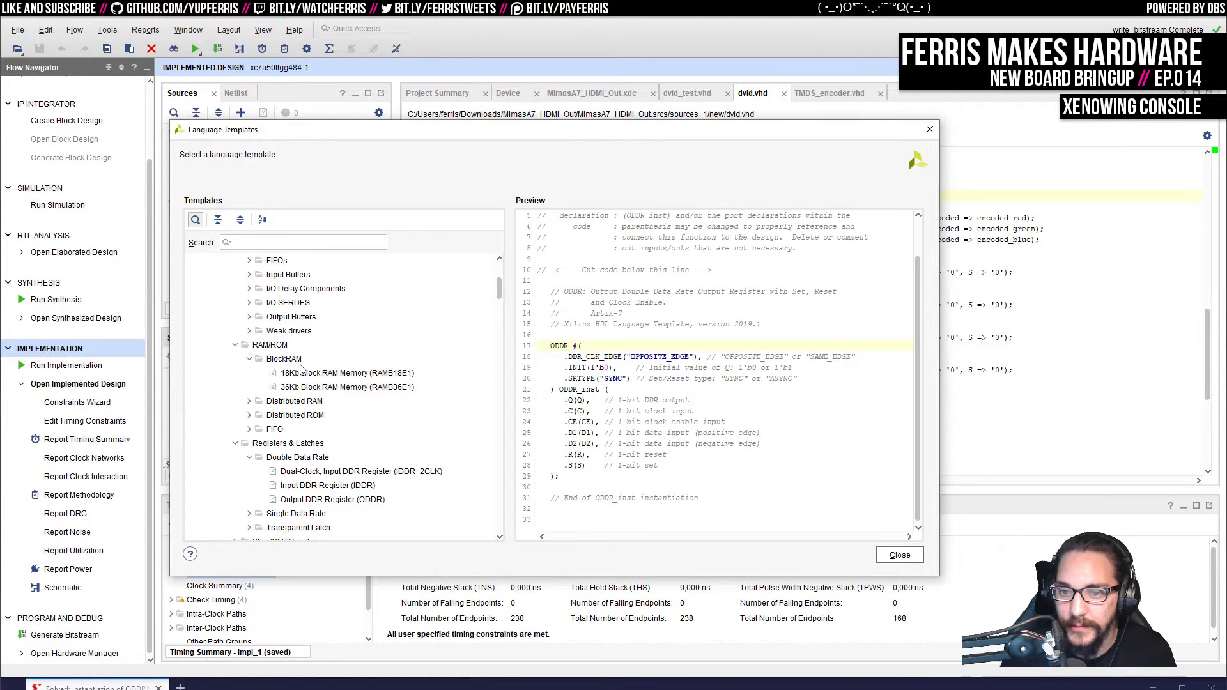
left_click(251, 402)
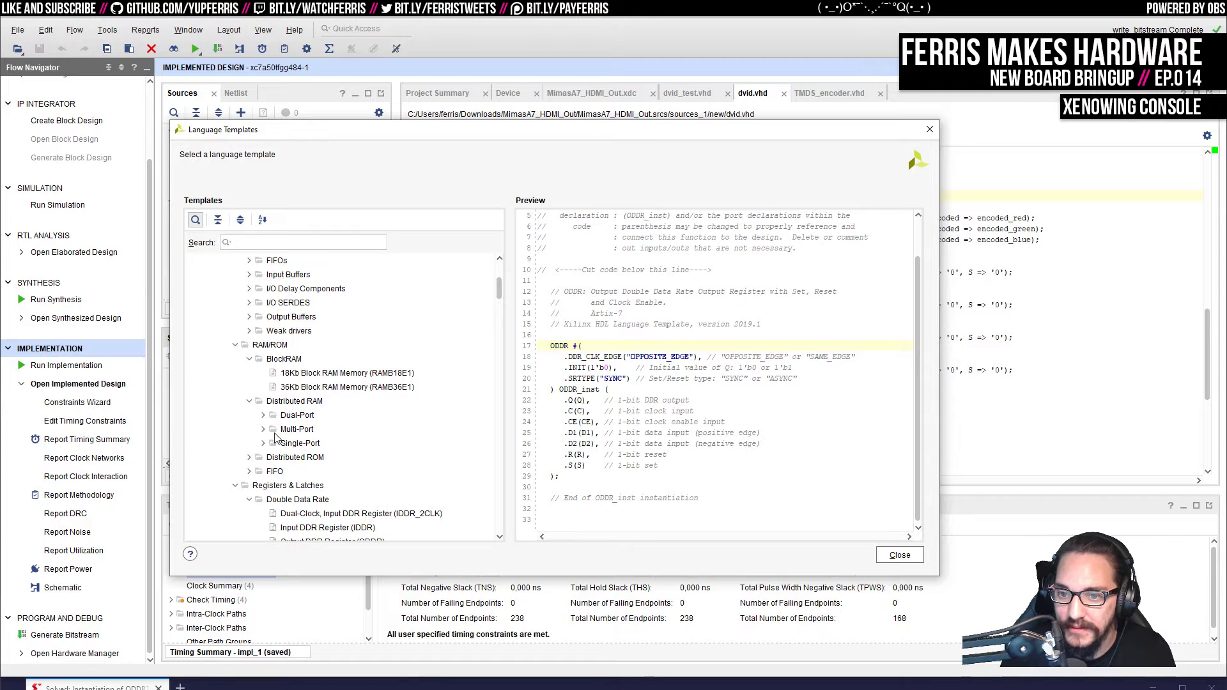
left_click(264, 416)
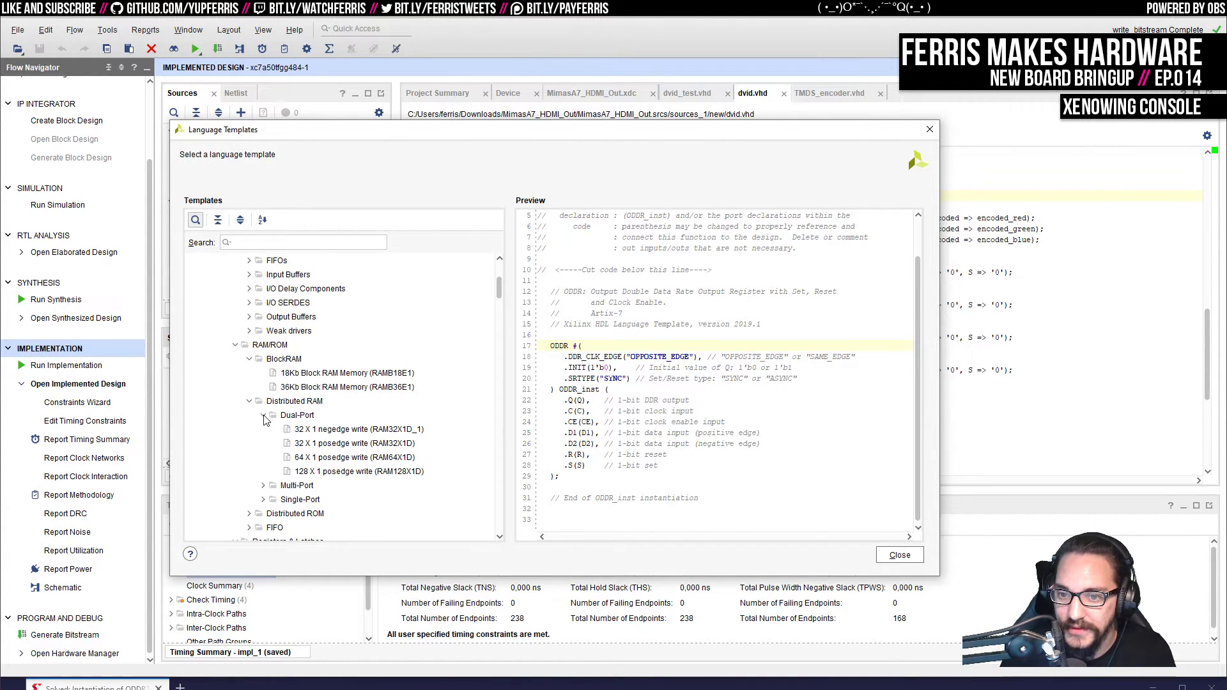
left_click(265, 500)
scroll(263, 494, "down", 1)
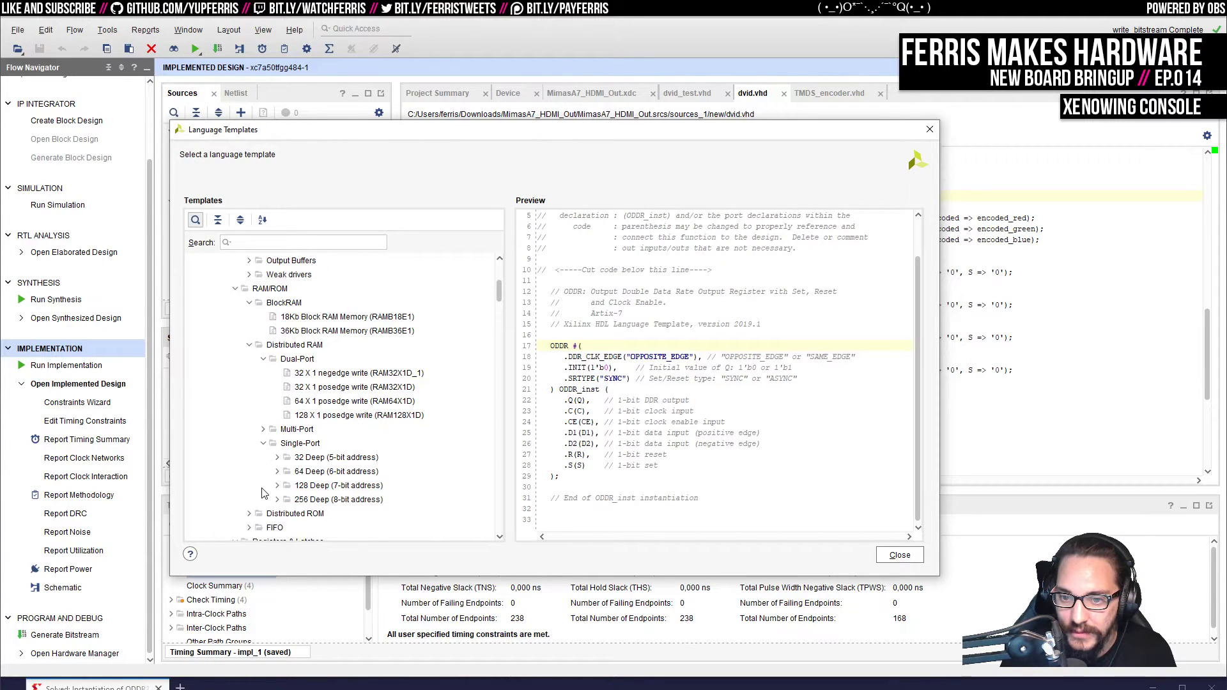
scroll(263, 494, "down", 1)
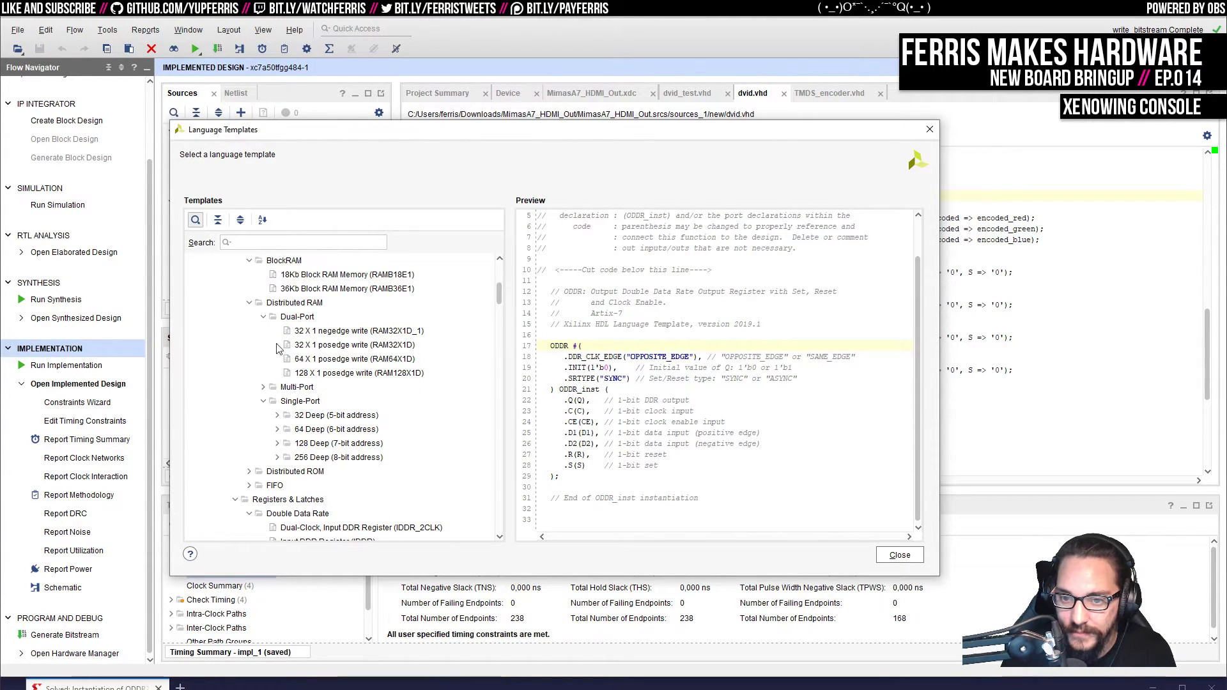
left_click(264, 317)
left_click(263, 345)
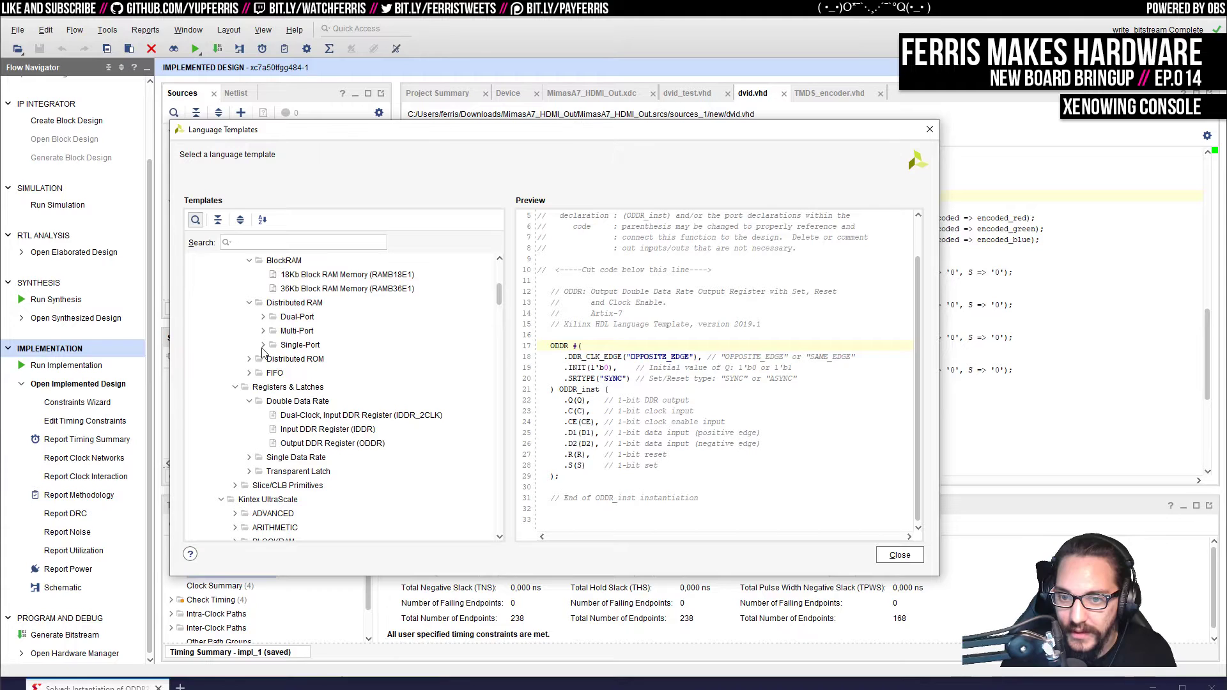
left_click(898, 555)
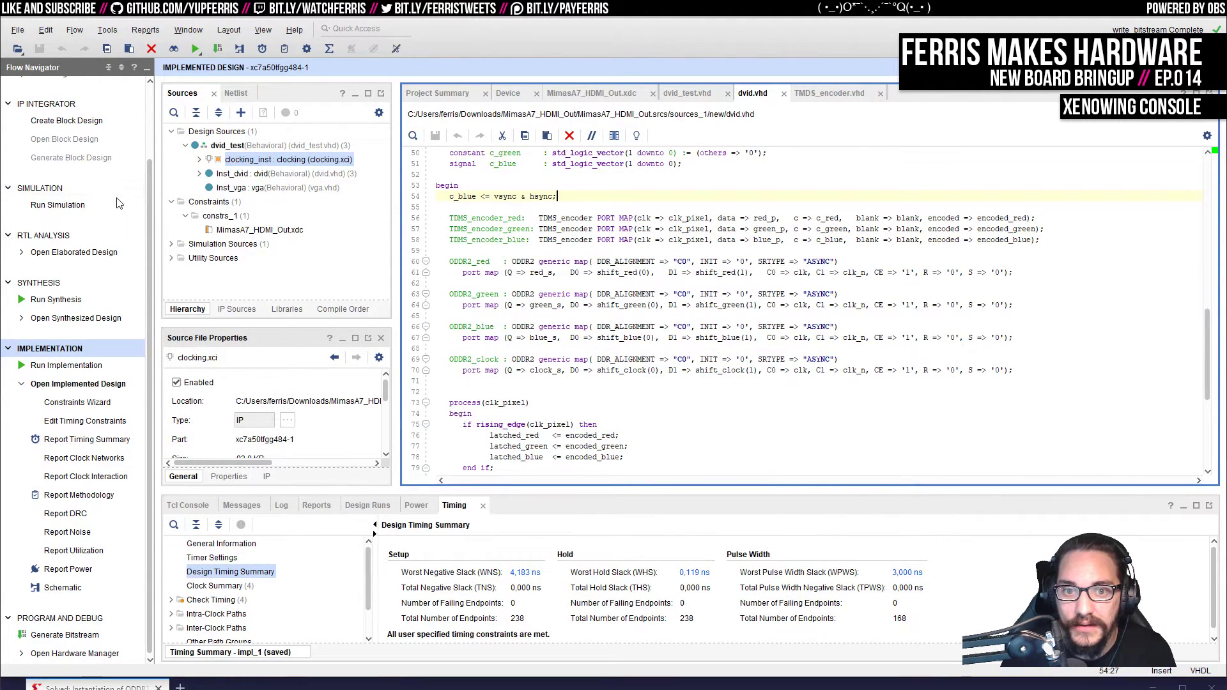
Step: Search the IP Catalog for "ram" and view the details of the Block Memory Generator core
left_click(88, 205)
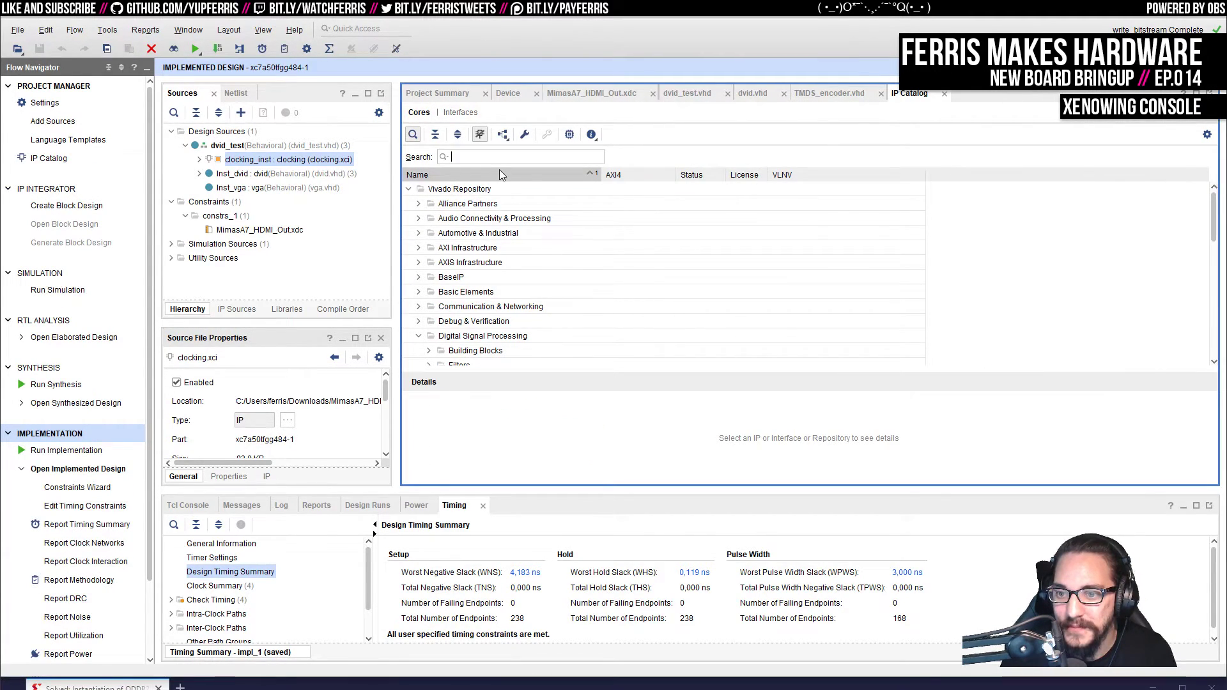
type("ram")
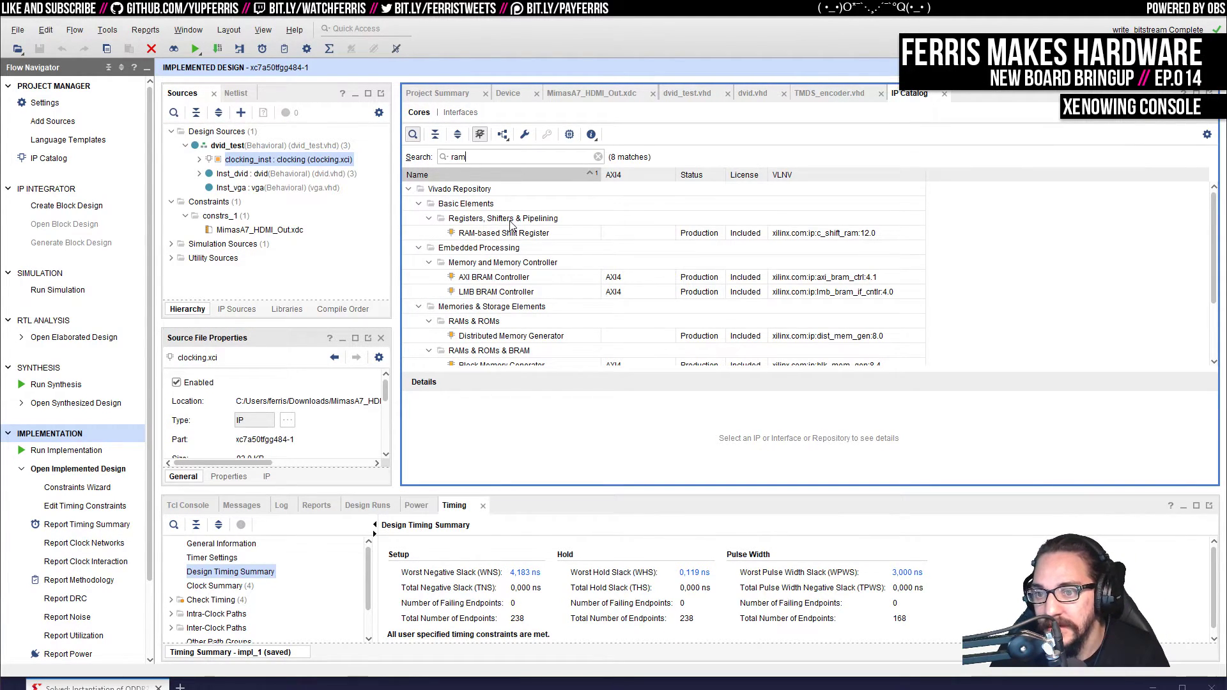
scroll(533, 196, "down", 1)
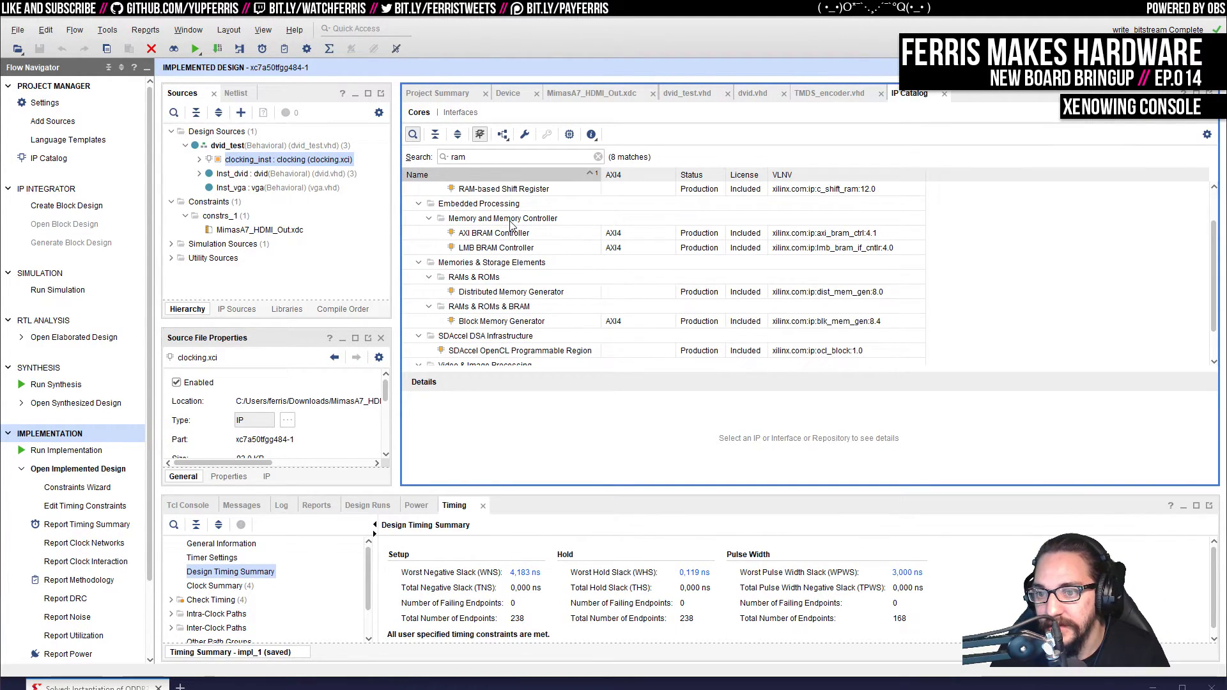
left_click(535, 320)
scroll(520, 326, "down", 1)
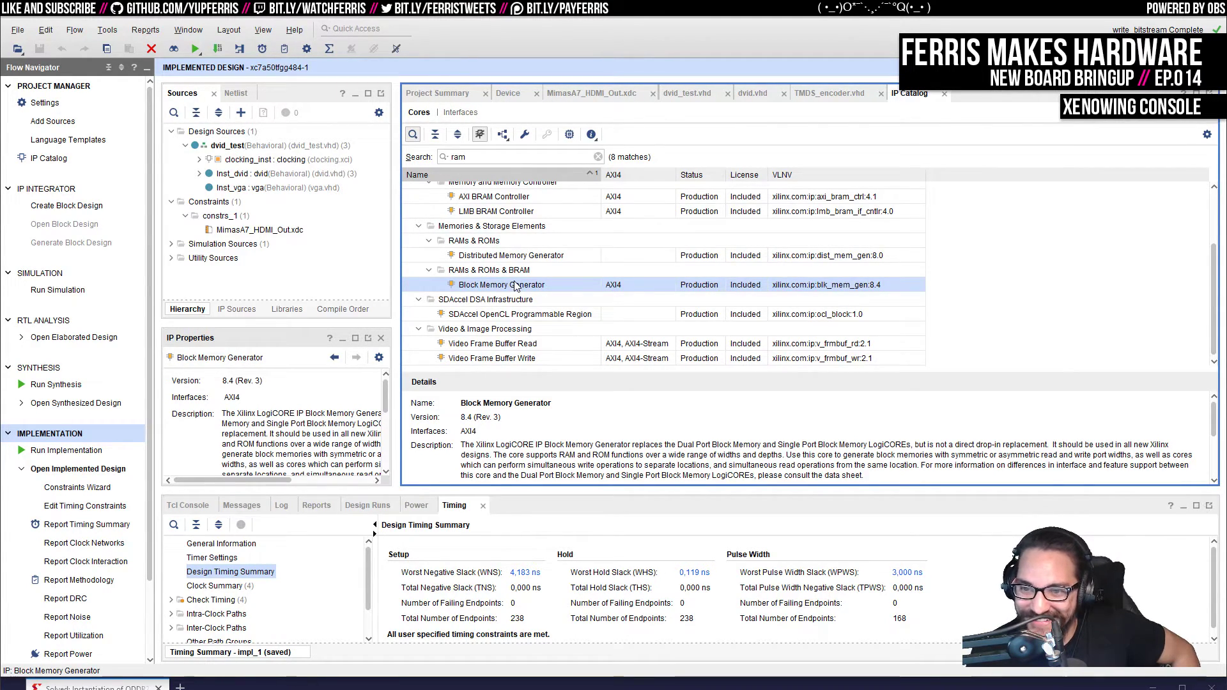
scroll(517, 282, "up", 3)
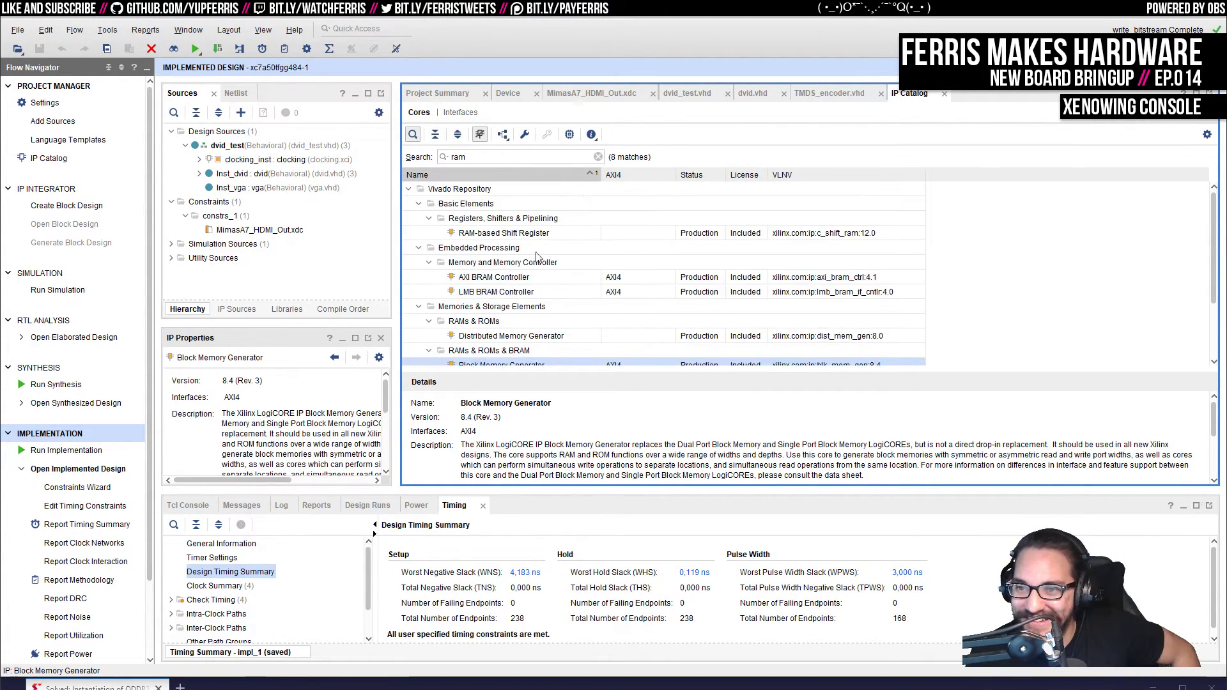
Step: Clear the catalog search and look through the cores in the AXI Infrastructure category
left_click(598, 157)
scroll(517, 262, "up", 4)
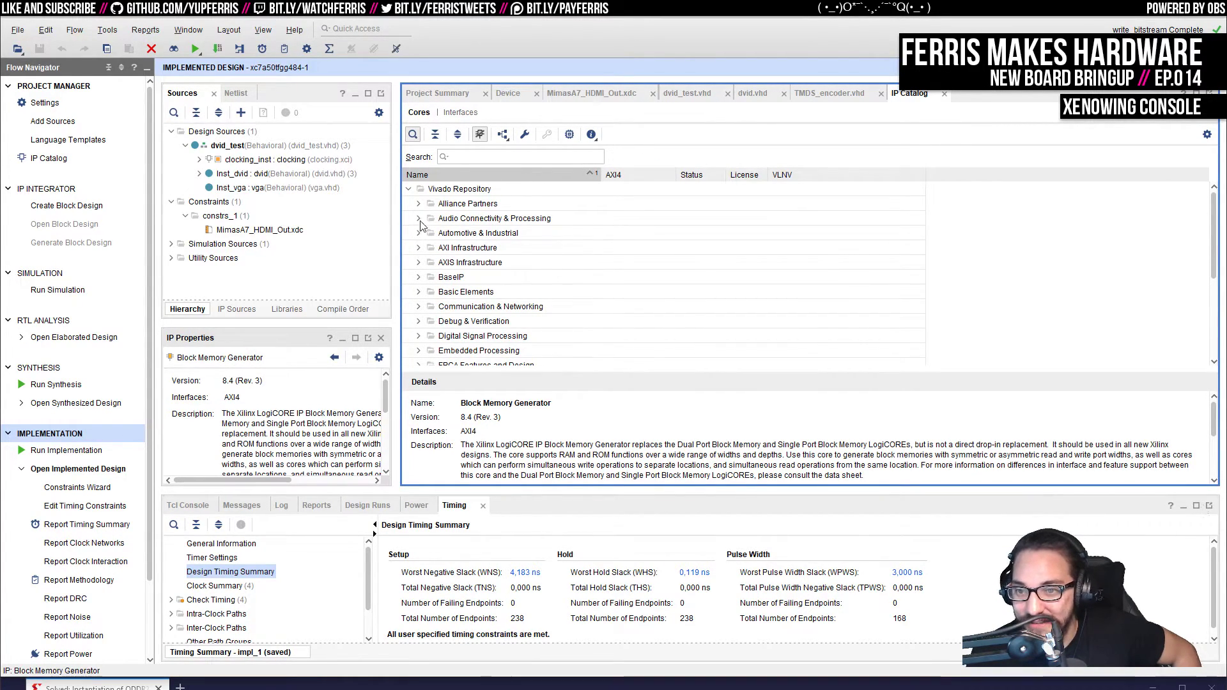
left_click(419, 249)
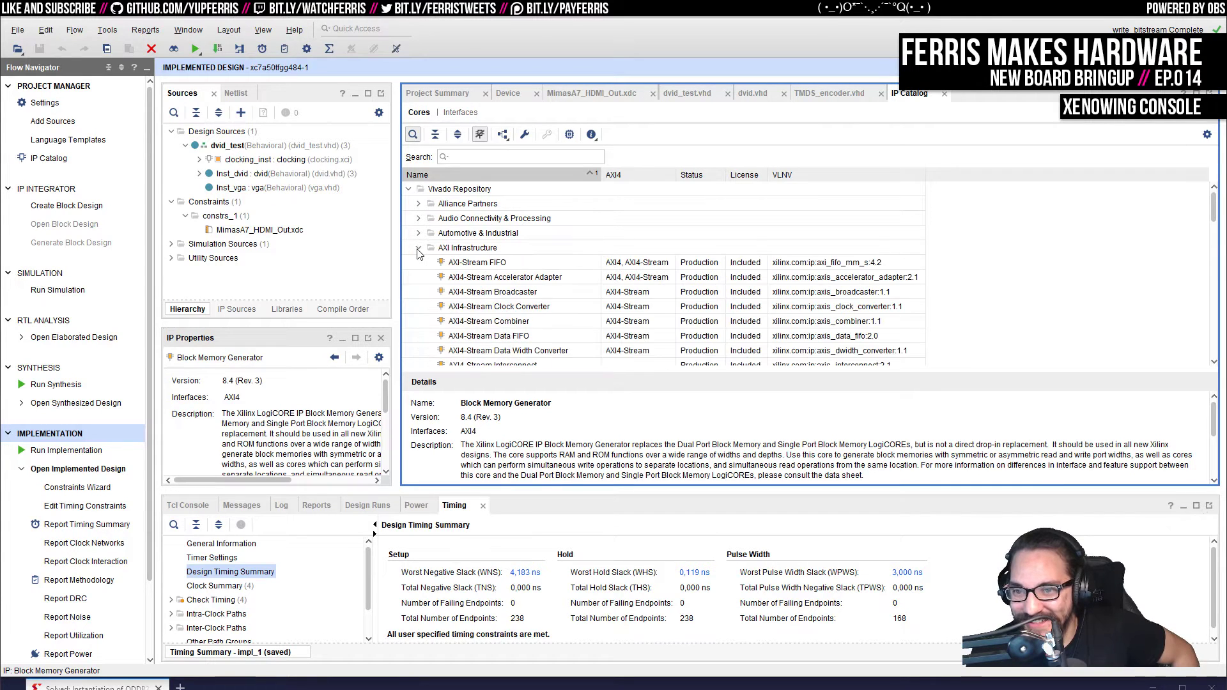
scroll(418, 253, "down", 1)
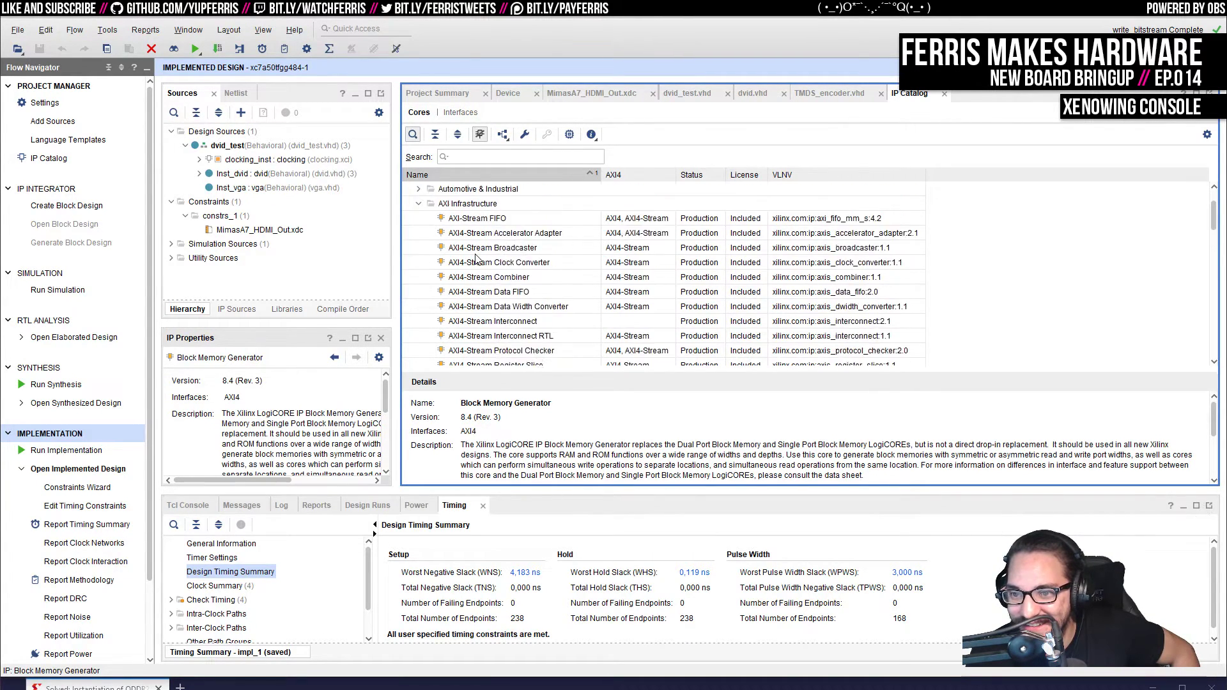
scroll(419, 225, "up", 1)
left_click(419, 248)
Step: View the I2S Transmitter core's details in the Audio Connectivity & Processing category
left_click(418, 219)
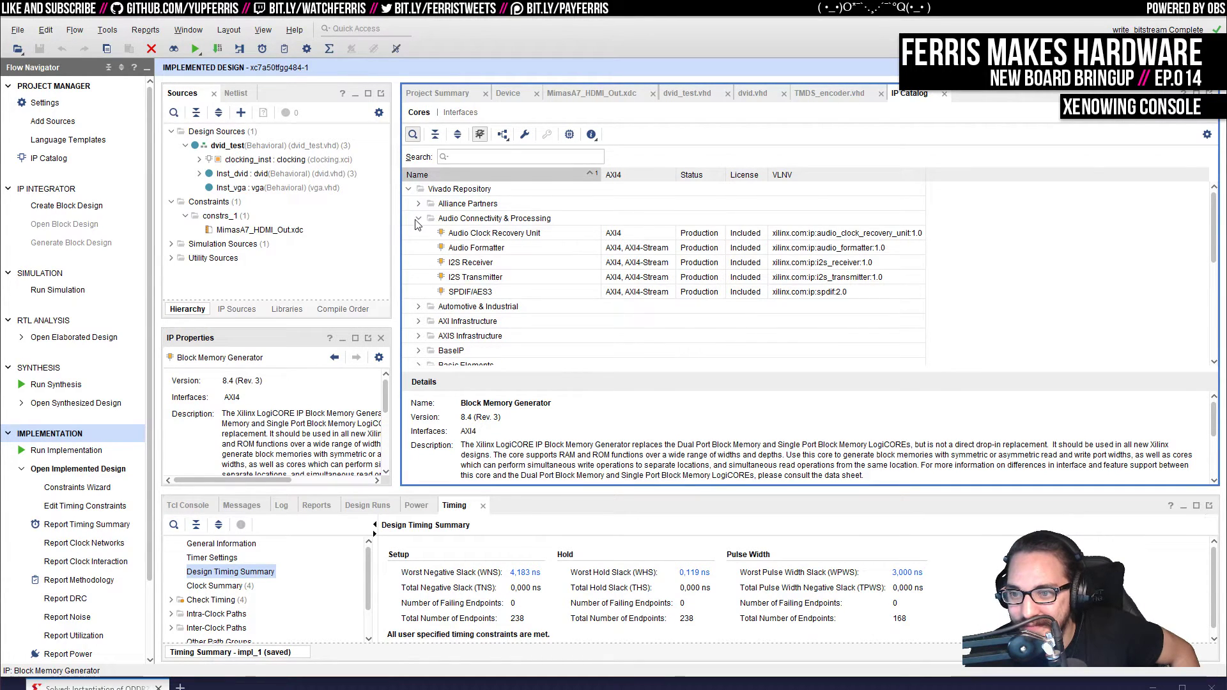
left_click(473, 267)
left_click(476, 277)
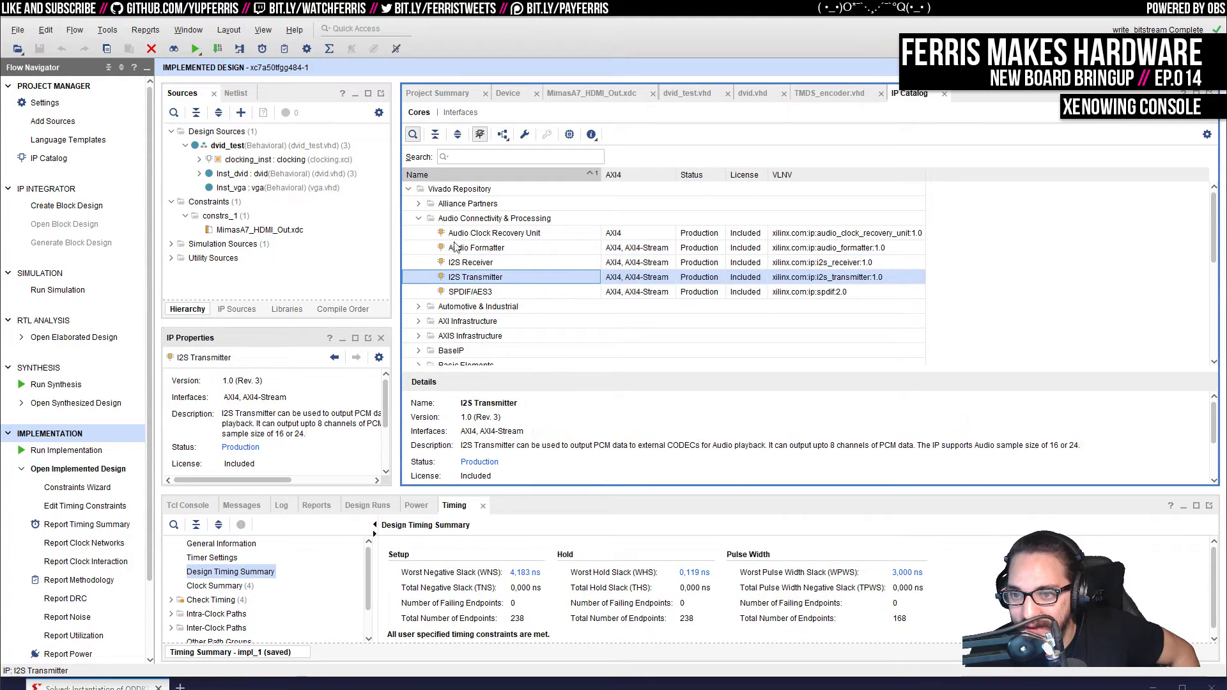
left_click(419, 218)
Step: Search the IP Catalog for "tmds" and clear the search again
left_click(476, 156)
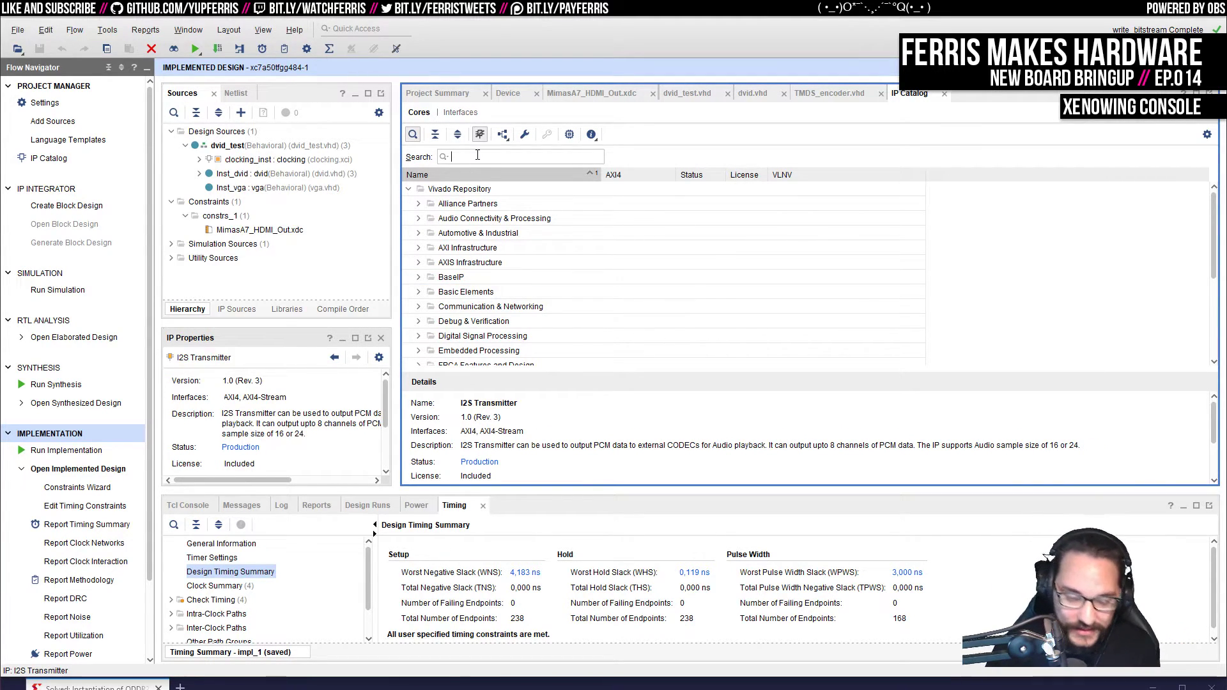
type("tmds")
double_click(477, 156)
key("BackSpace")
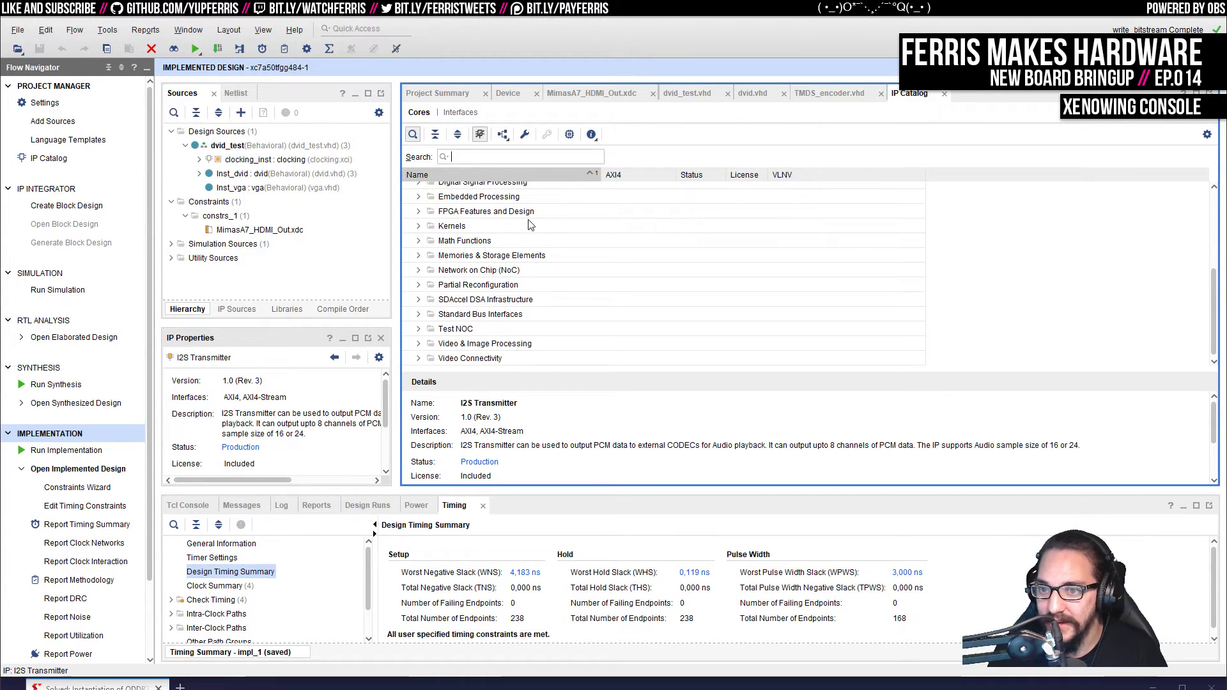
Step: Search the Language Templates for "tmds" and close the template list
left_click(109, 31)
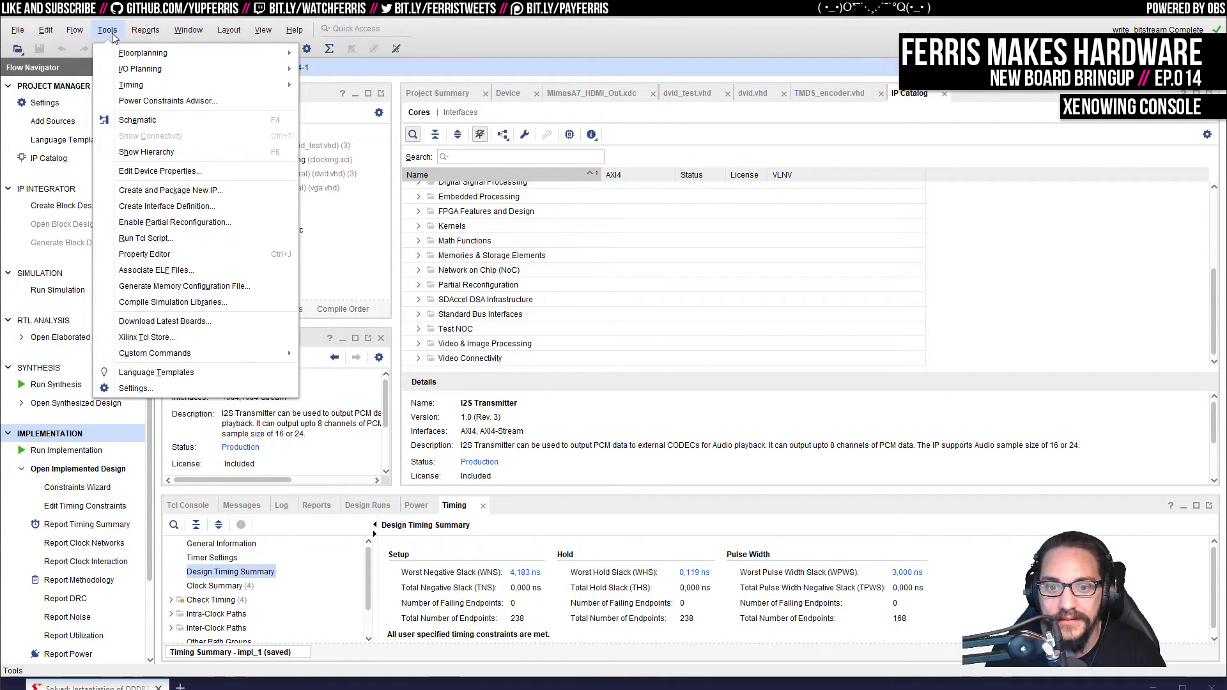
left_click(148, 372)
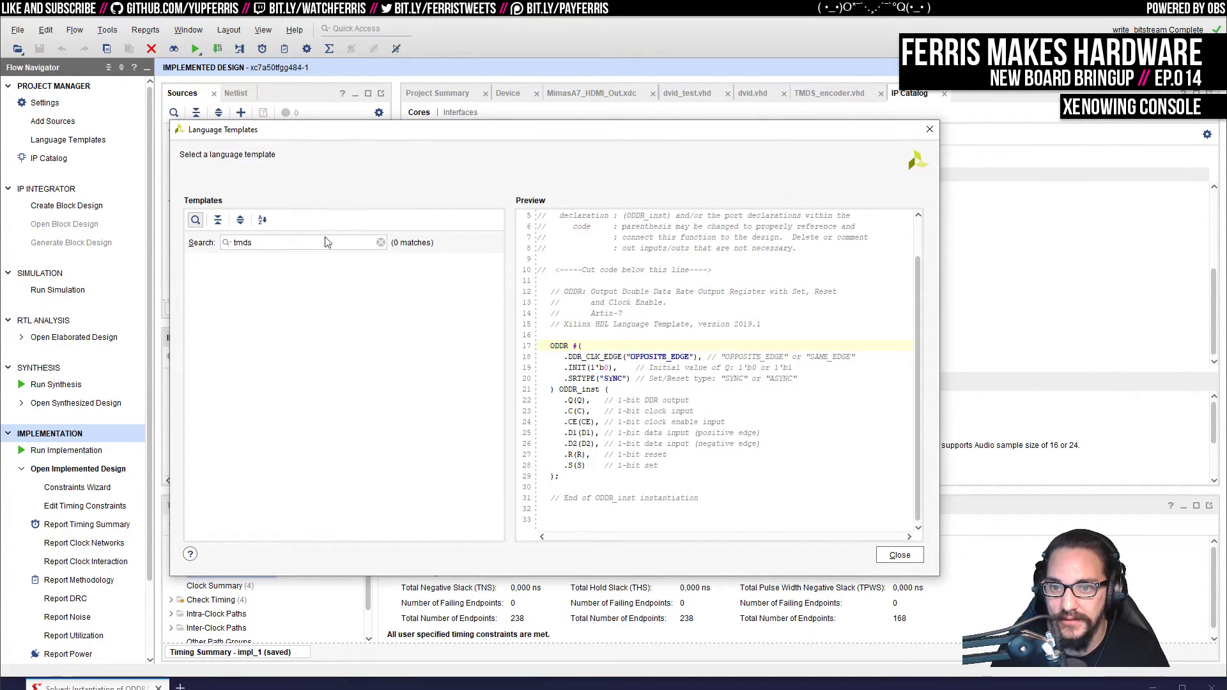
left_click(900, 555)
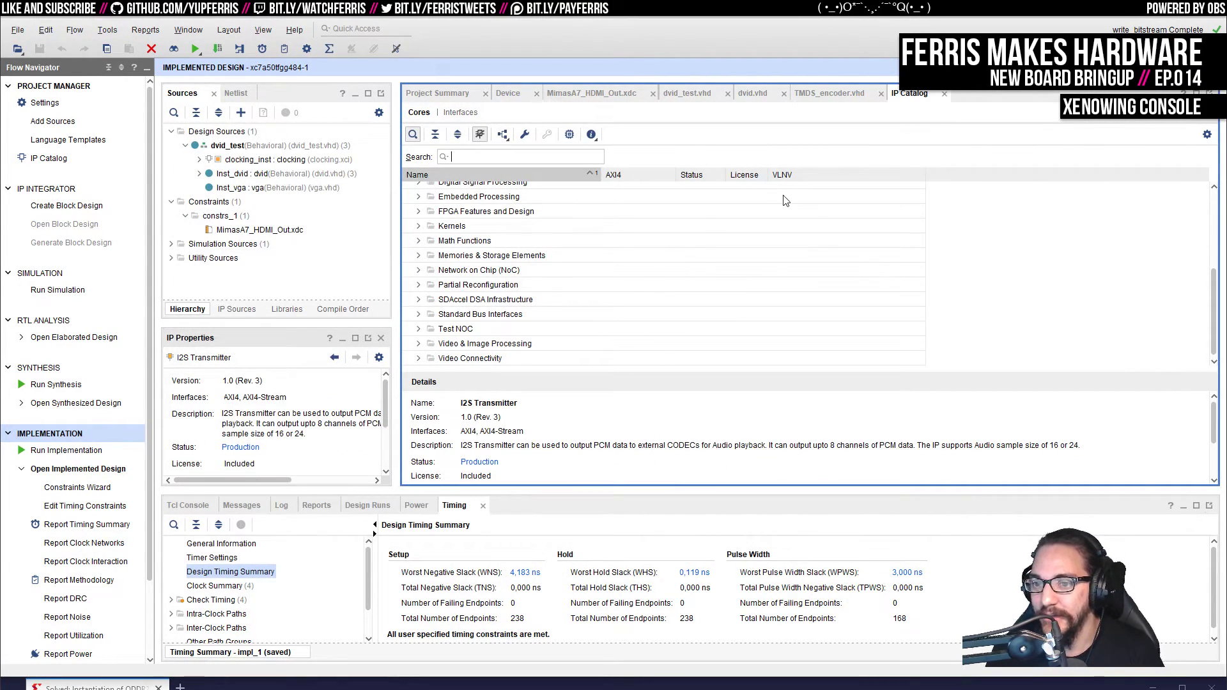
Step: View the HDMI 1.4/2.0 Transmitter Subsystem core's details and license type in the Video Connectivity category
left_click(418, 357)
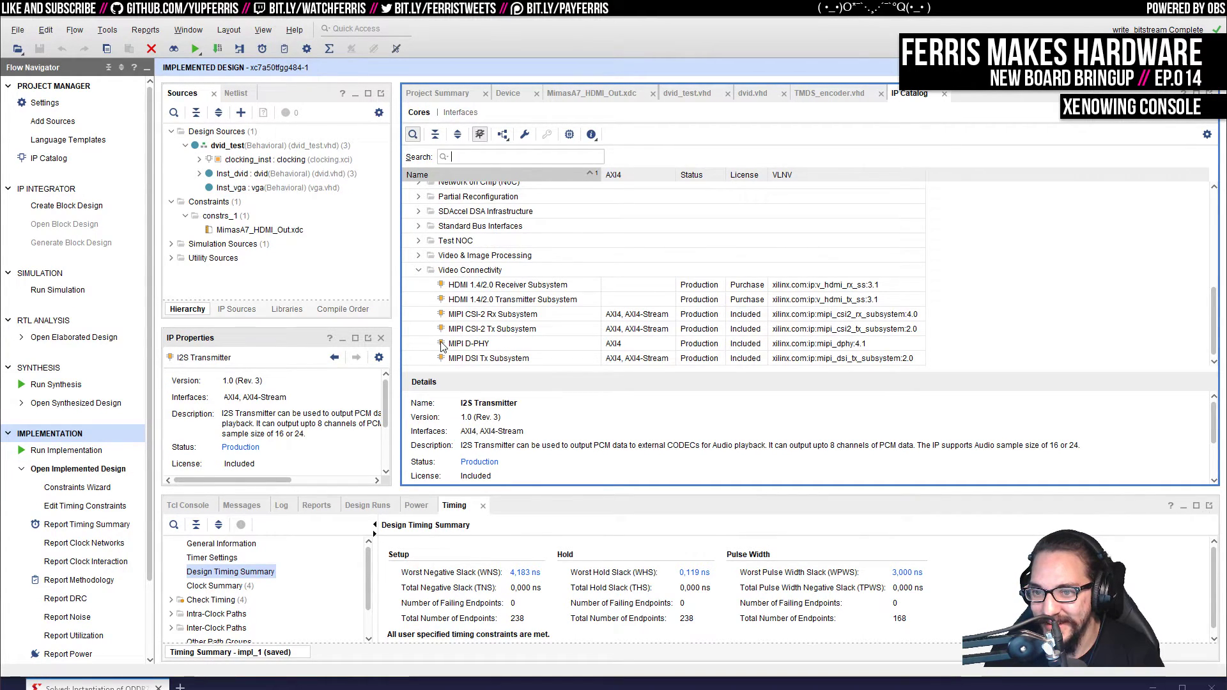
left_click(486, 301)
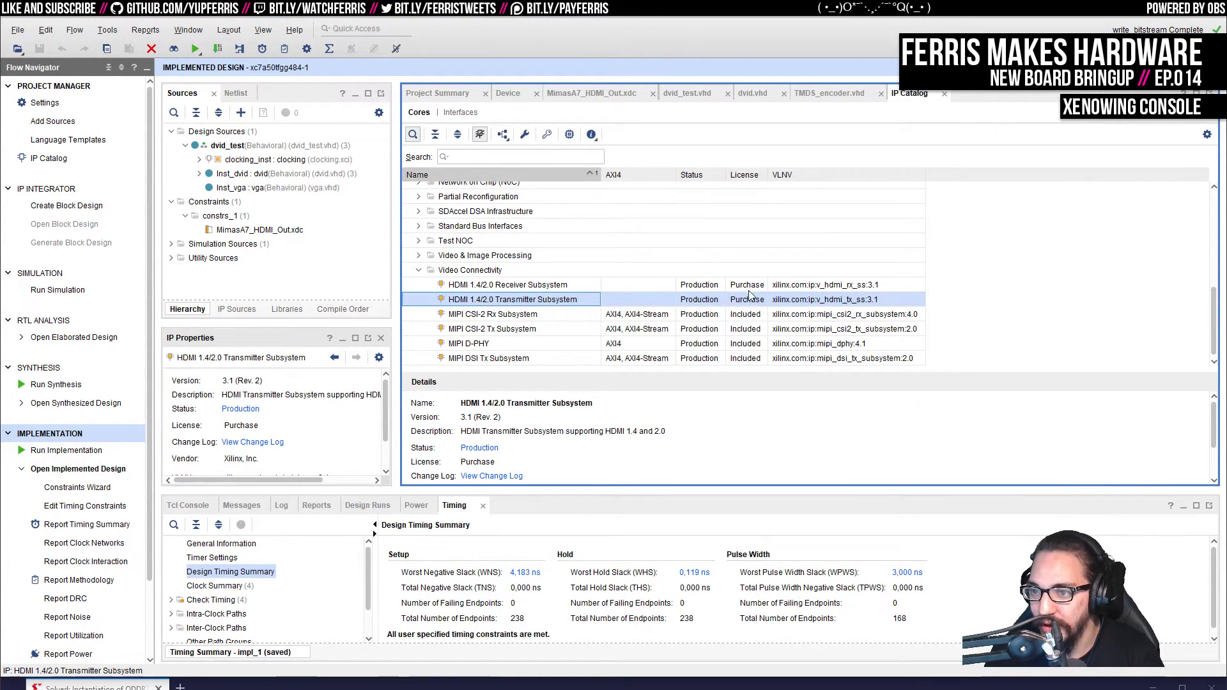
left_click(419, 270)
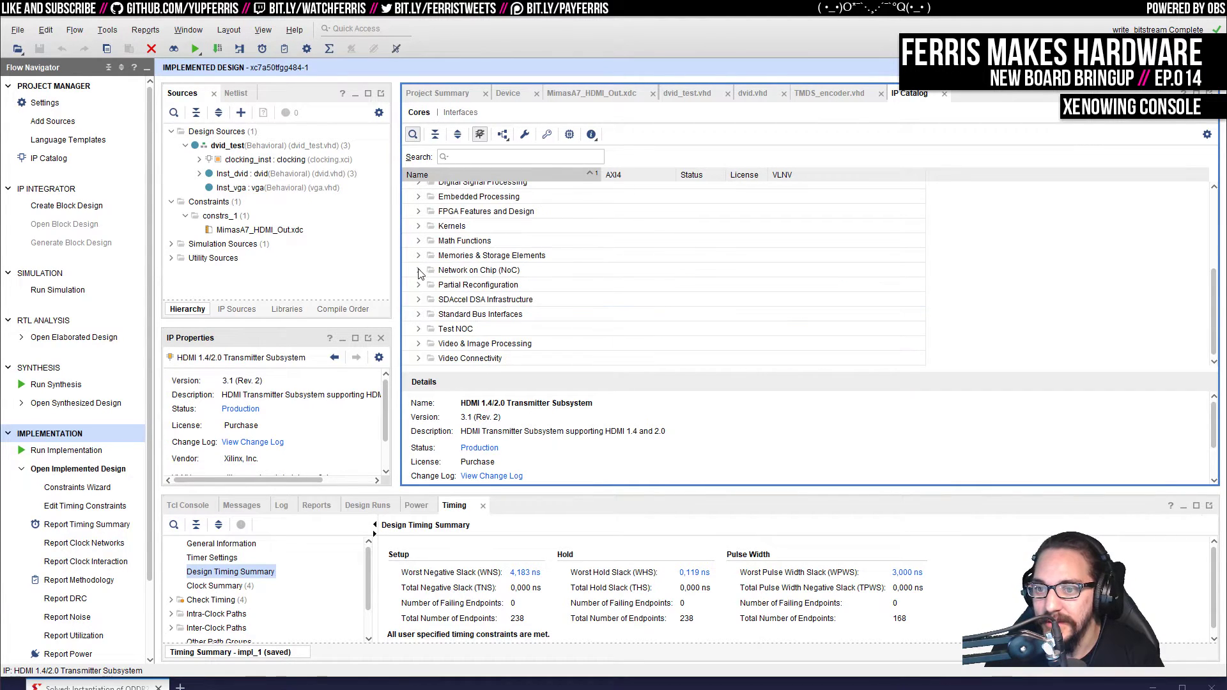
Step: Examine the cores in the IP Catalog's Video & Image Processing category and their license types
left_click(415, 346)
left_click(417, 345)
scroll(556, 316, "down", 3)
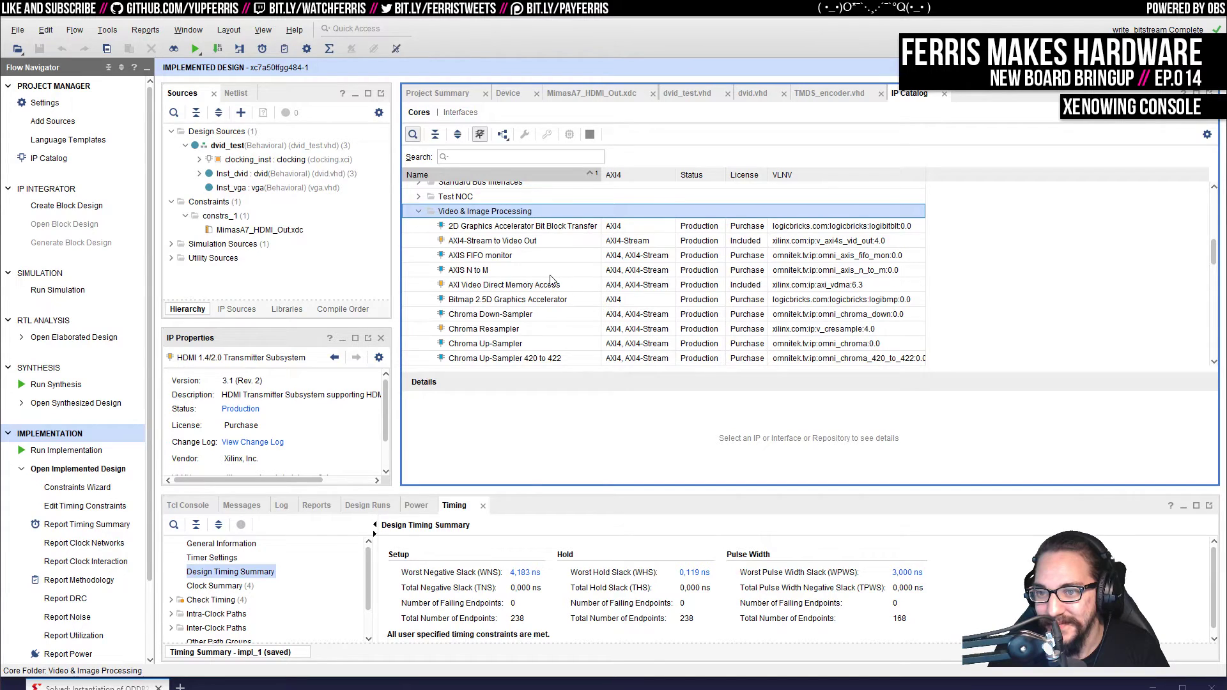
scroll(551, 280, "down", 1)
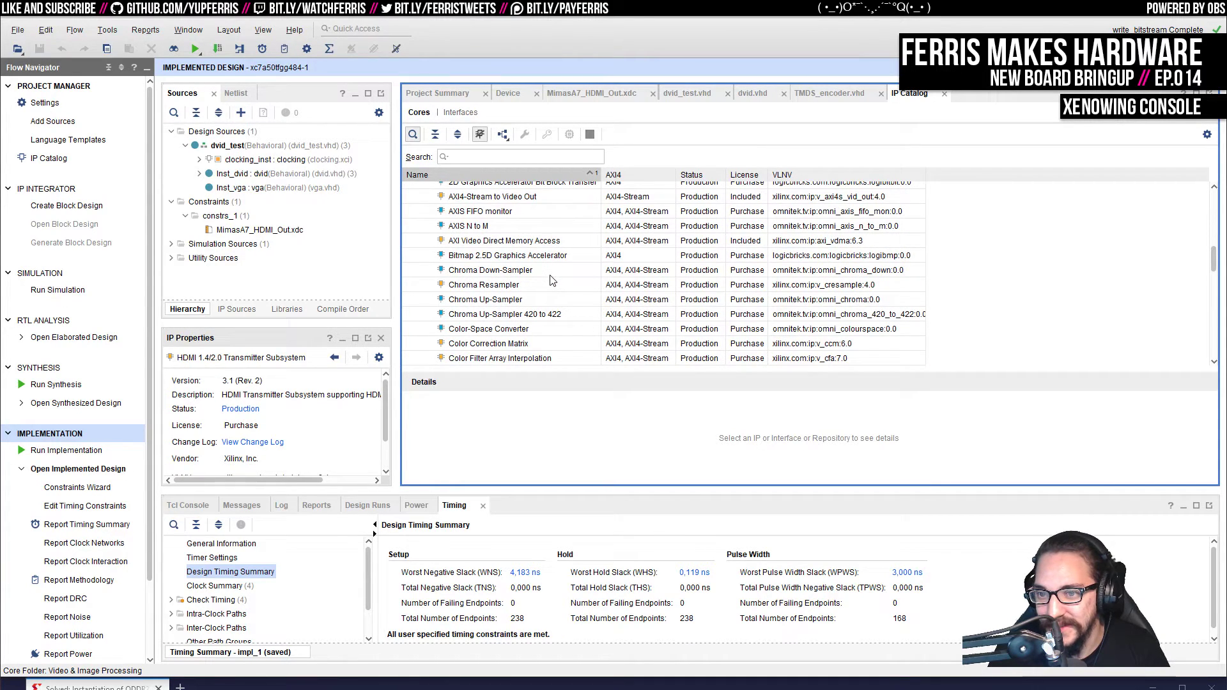
scroll(552, 280, "down", 4)
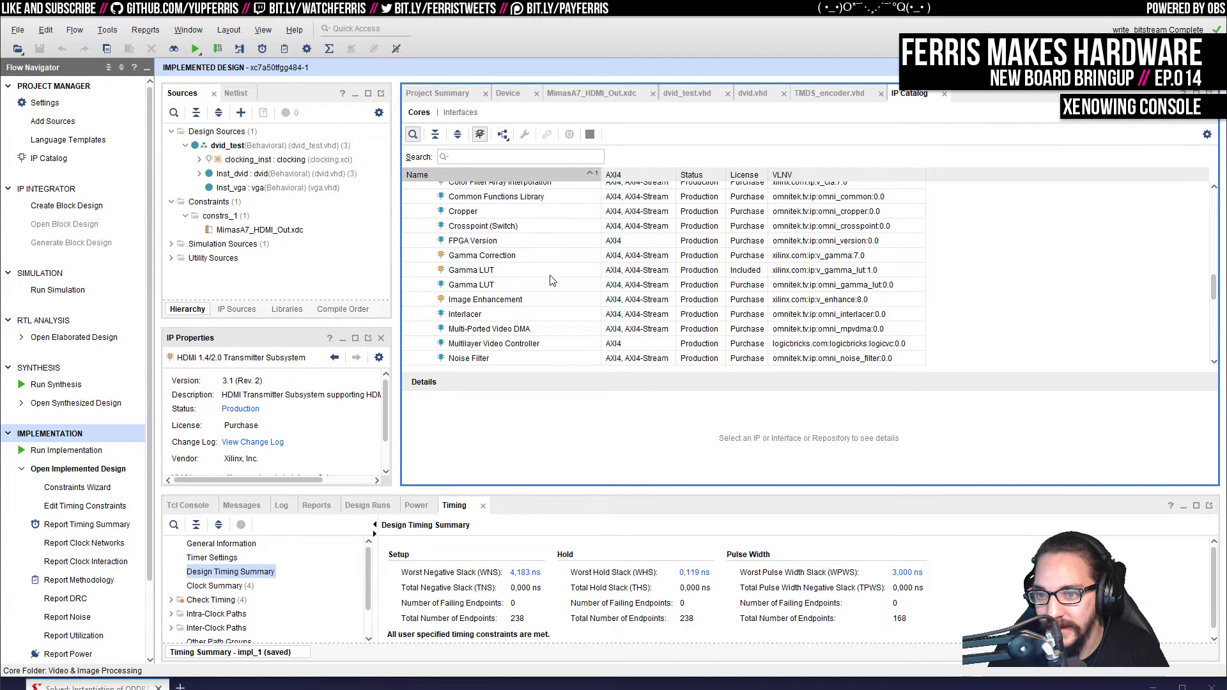
scroll(552, 280, "down", 1)
scroll(551, 280, "down", 4)
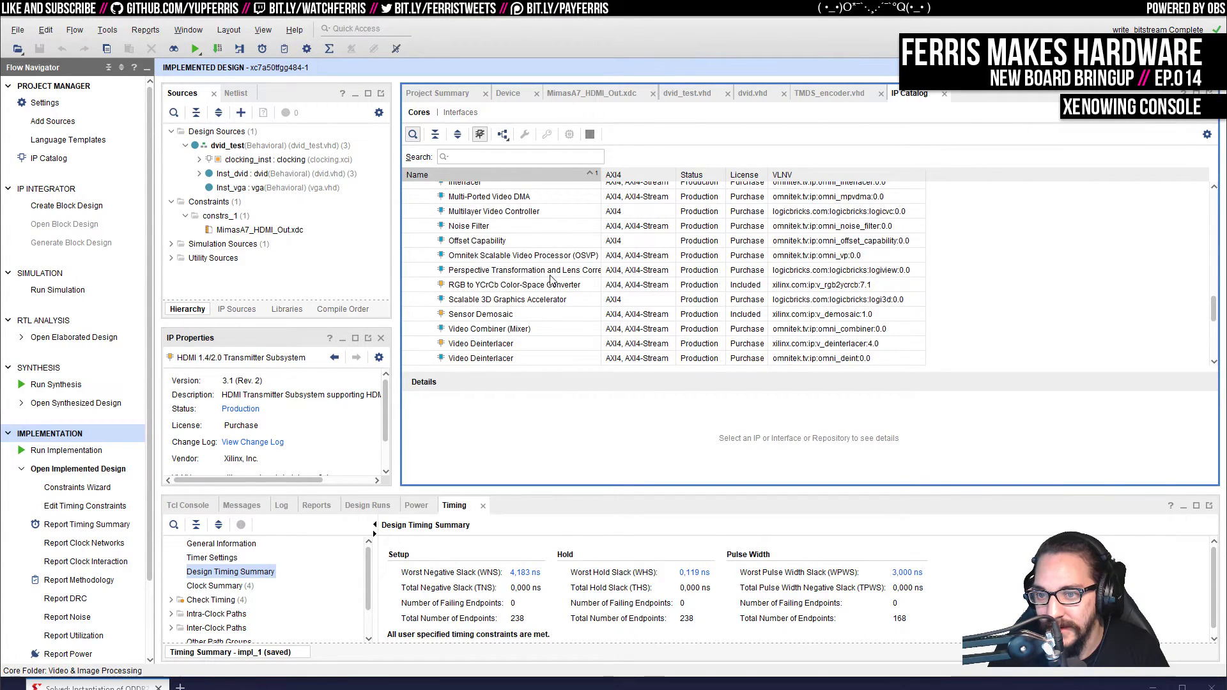
scroll(551, 281, "down", 1)
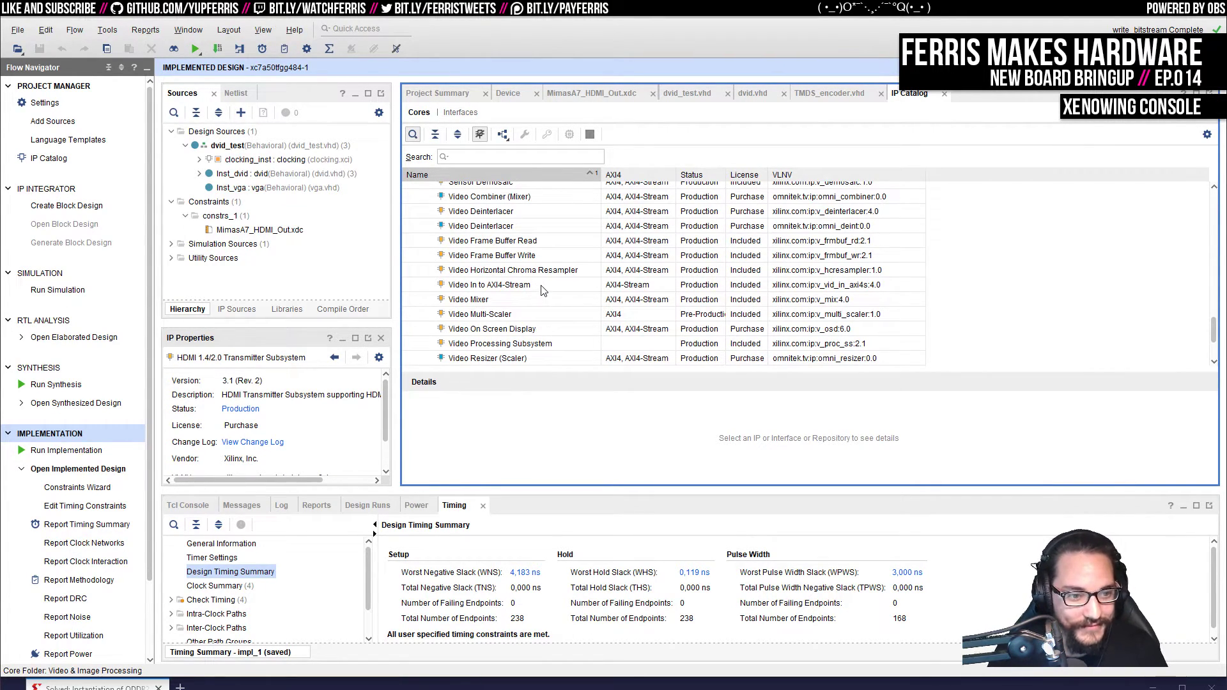
Step: Check the remaining cores in the Video & Image Processing category, collapse it, and return to the start of the repository list
scroll(545, 280, "down", 2)
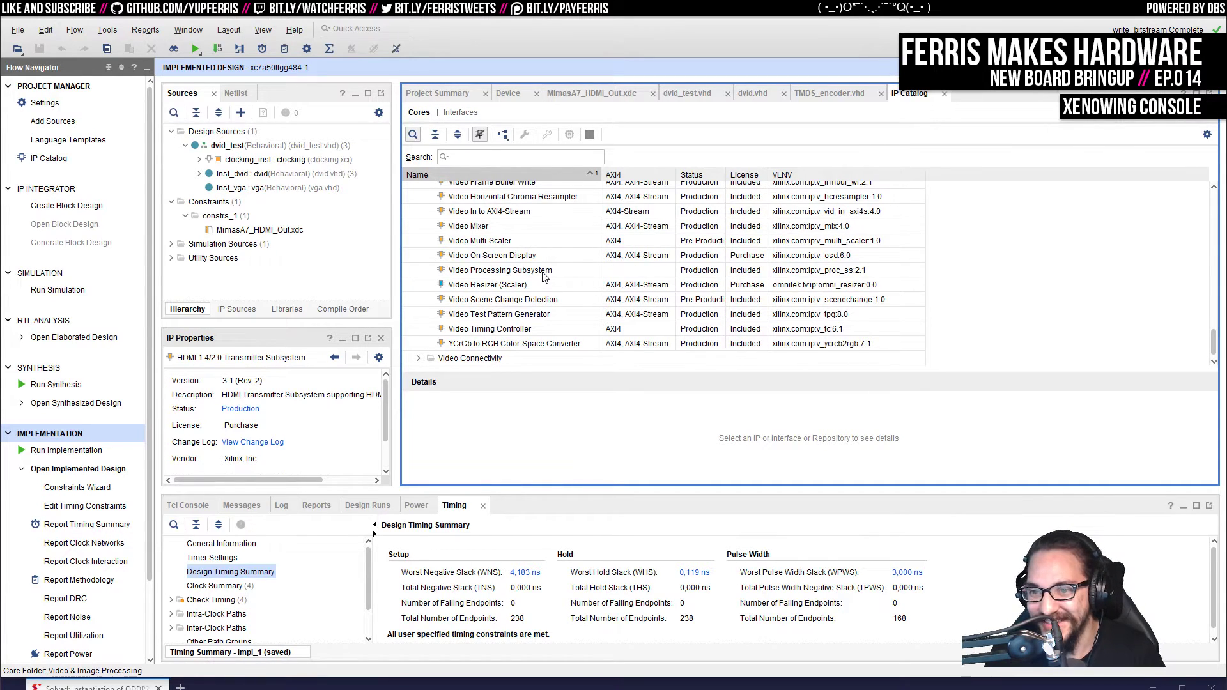
scroll(544, 276, "up", 15)
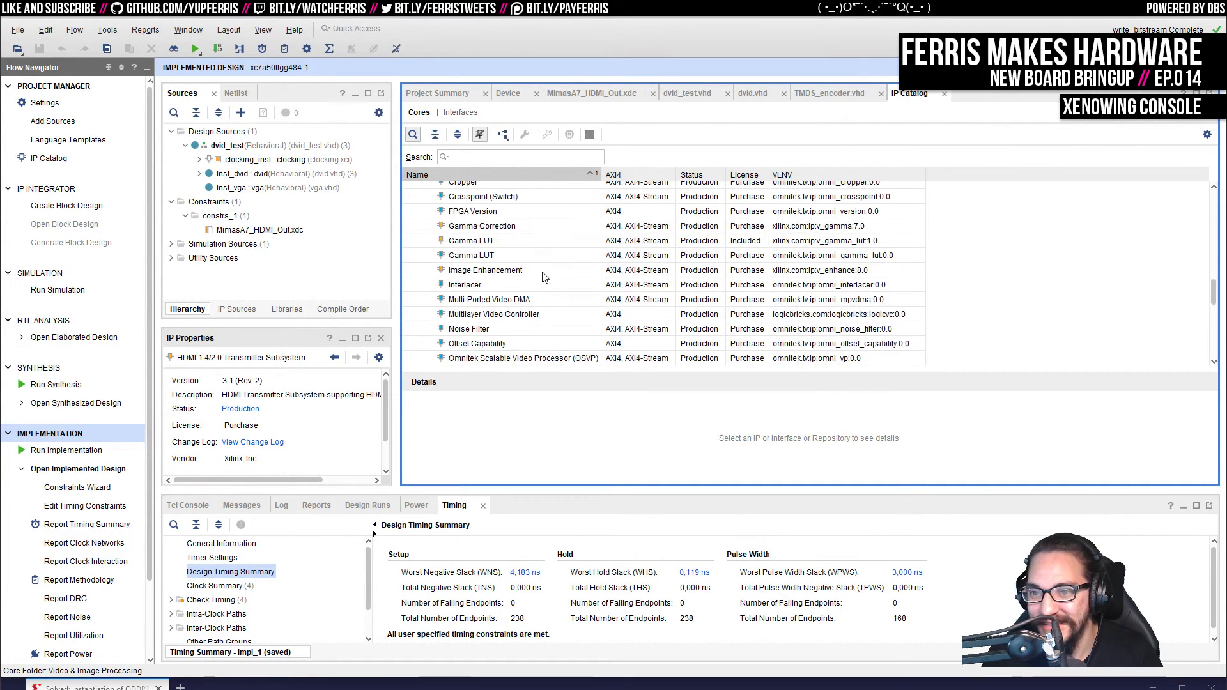
left_click(419, 315)
scroll(524, 272, "up", 6)
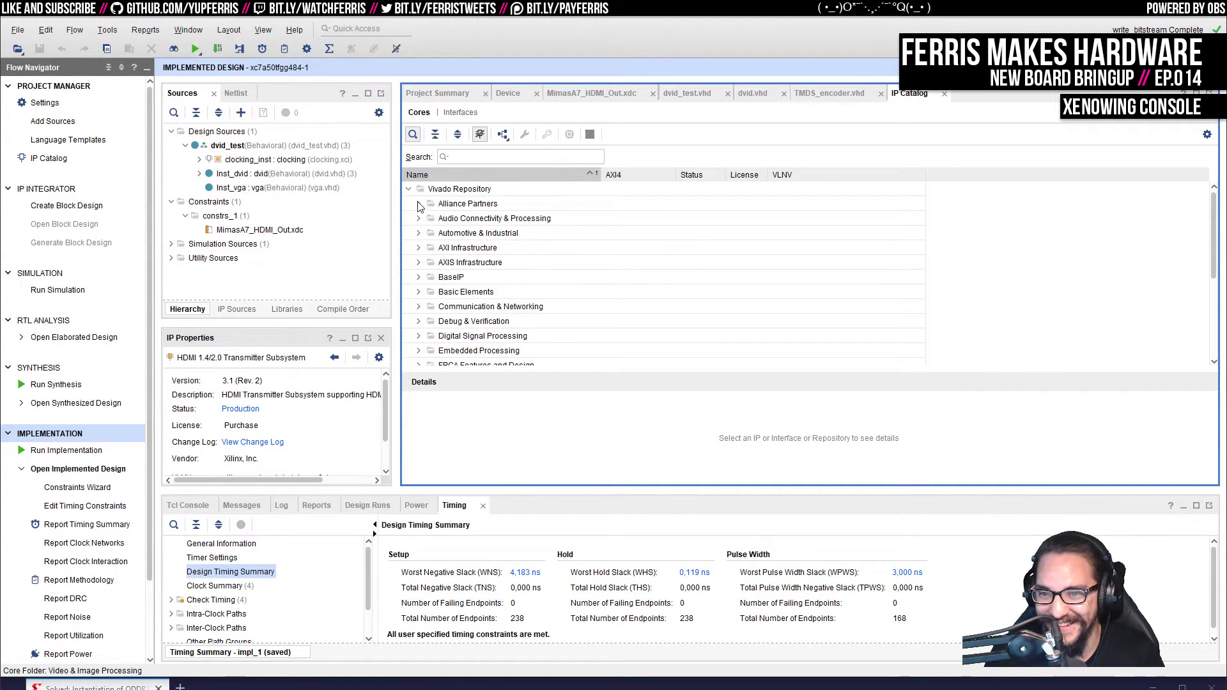
Step: View the details and license type of the Arm Cortex-M1 and Cortex-M3 processor cores under Alliance Partners
left_click(418, 204)
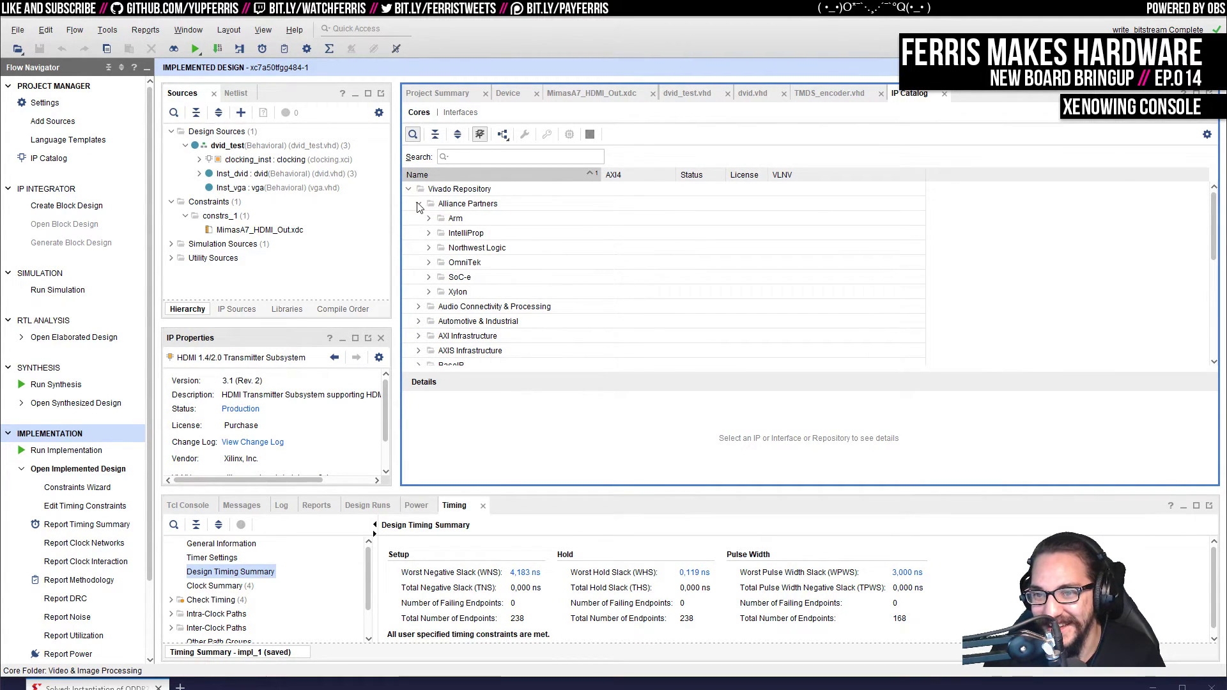
left_click(428, 219)
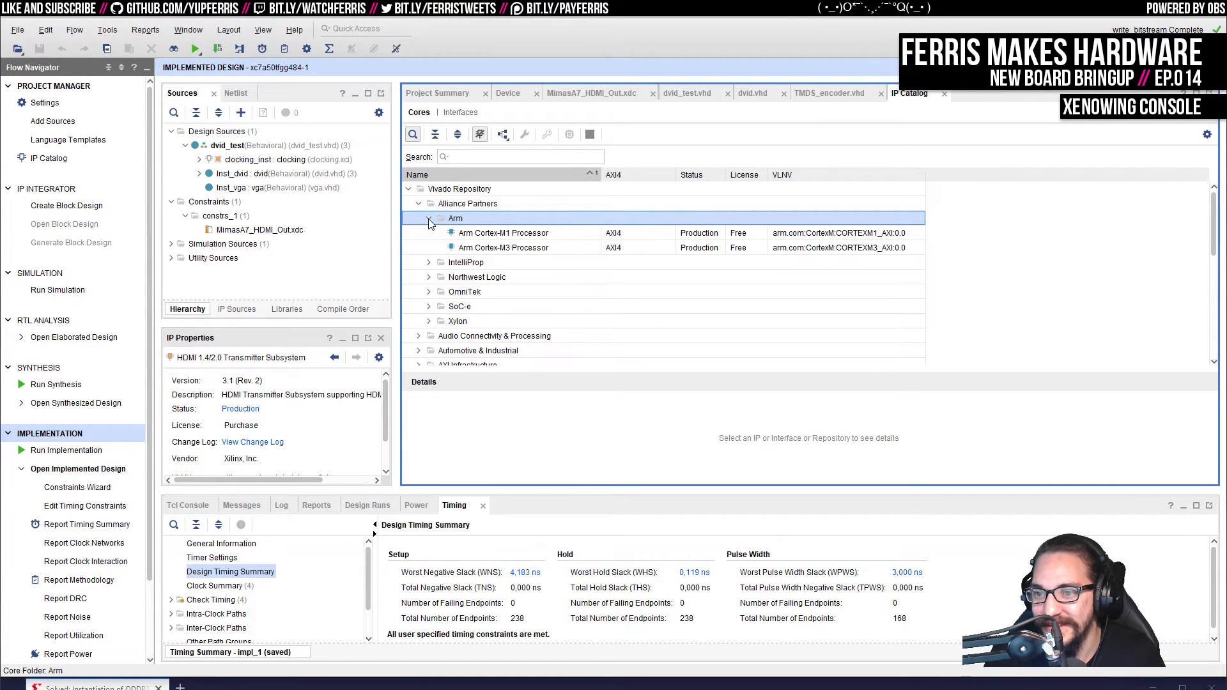
left_click(545, 235)
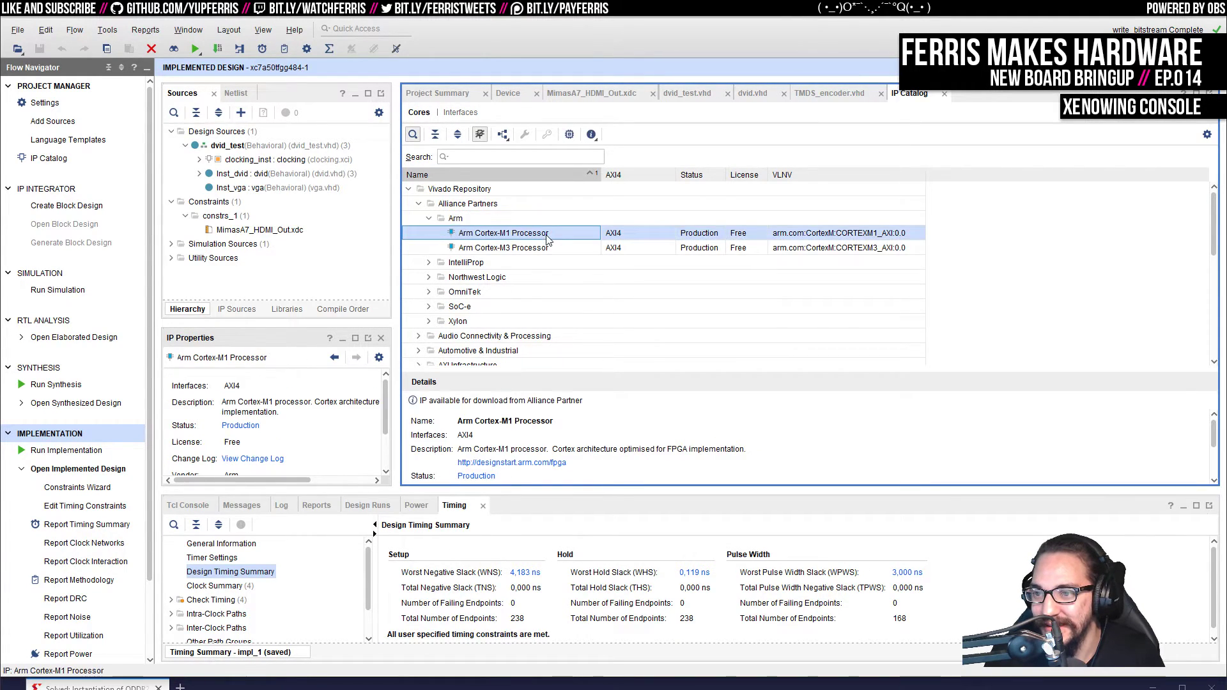
left_click(740, 250)
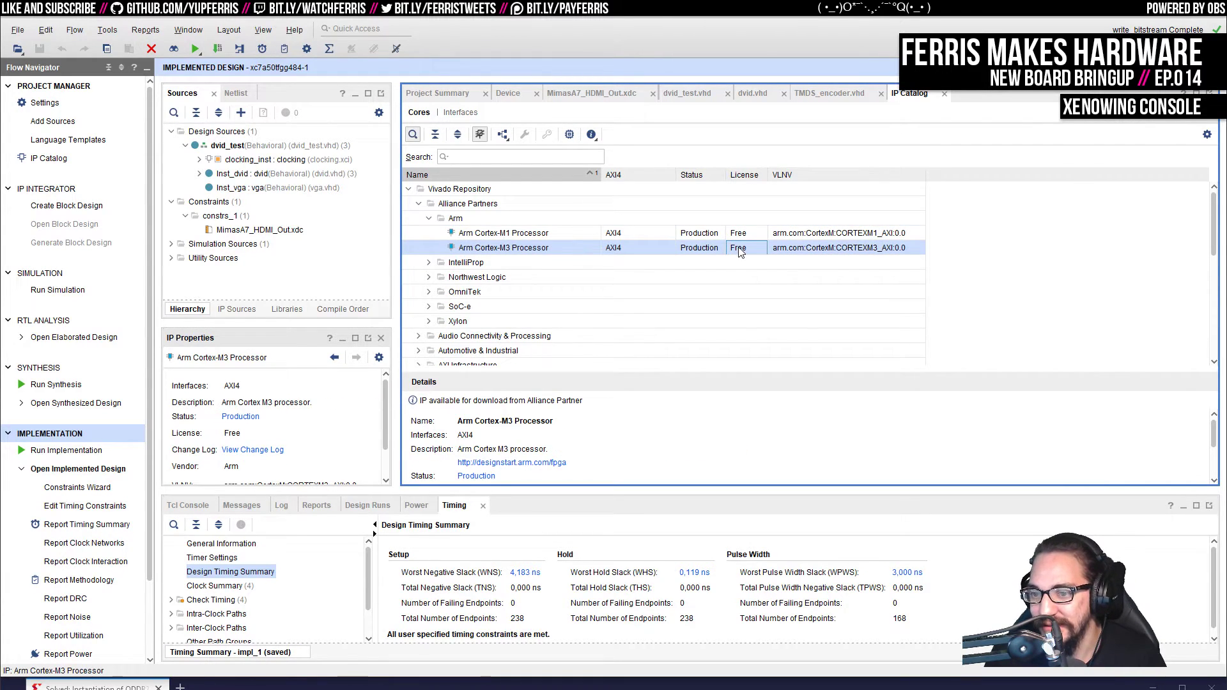
left_click(740, 234)
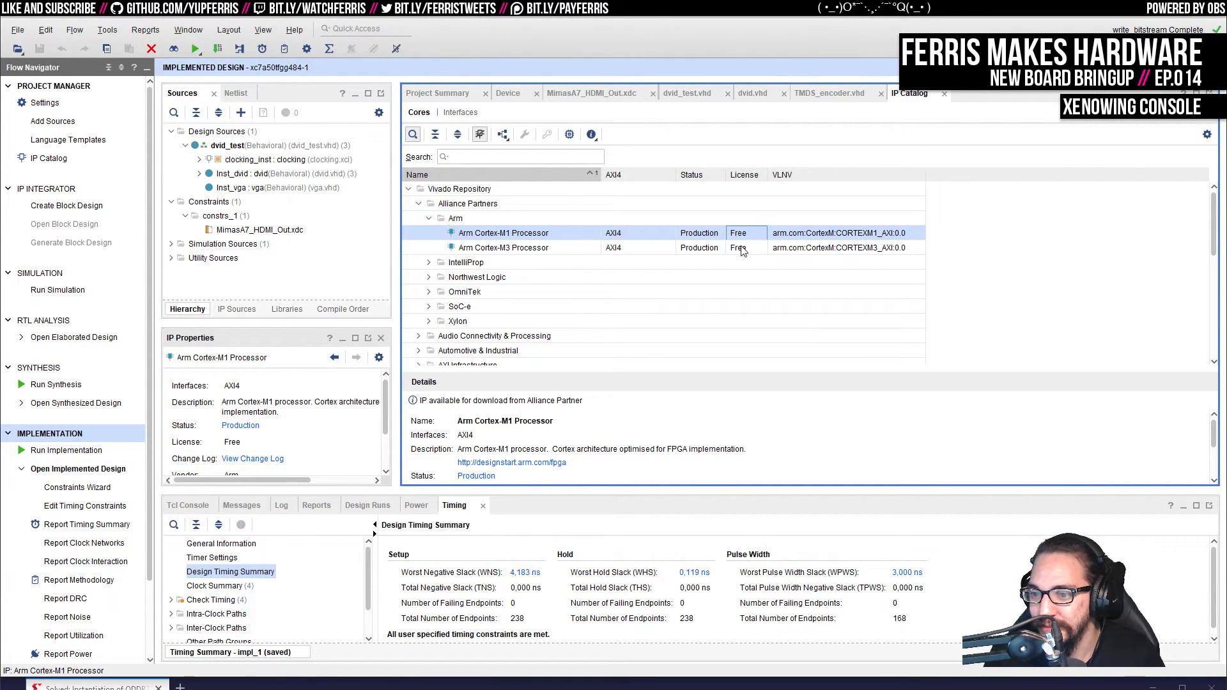
left_click(739, 249)
left_click(739, 234)
left_click(739, 249)
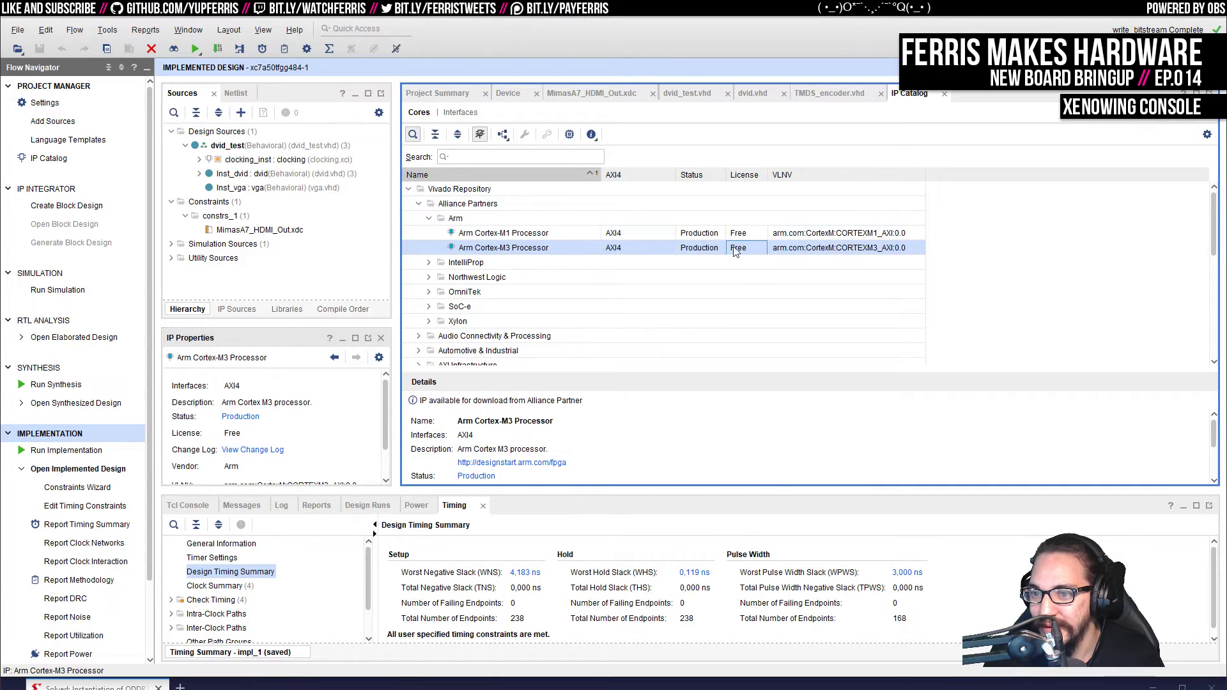
Step: View the IntelliProp cores in place of the Arm ones, and collapse the Alliance Partners category
left_click(429, 219)
left_click(428, 234)
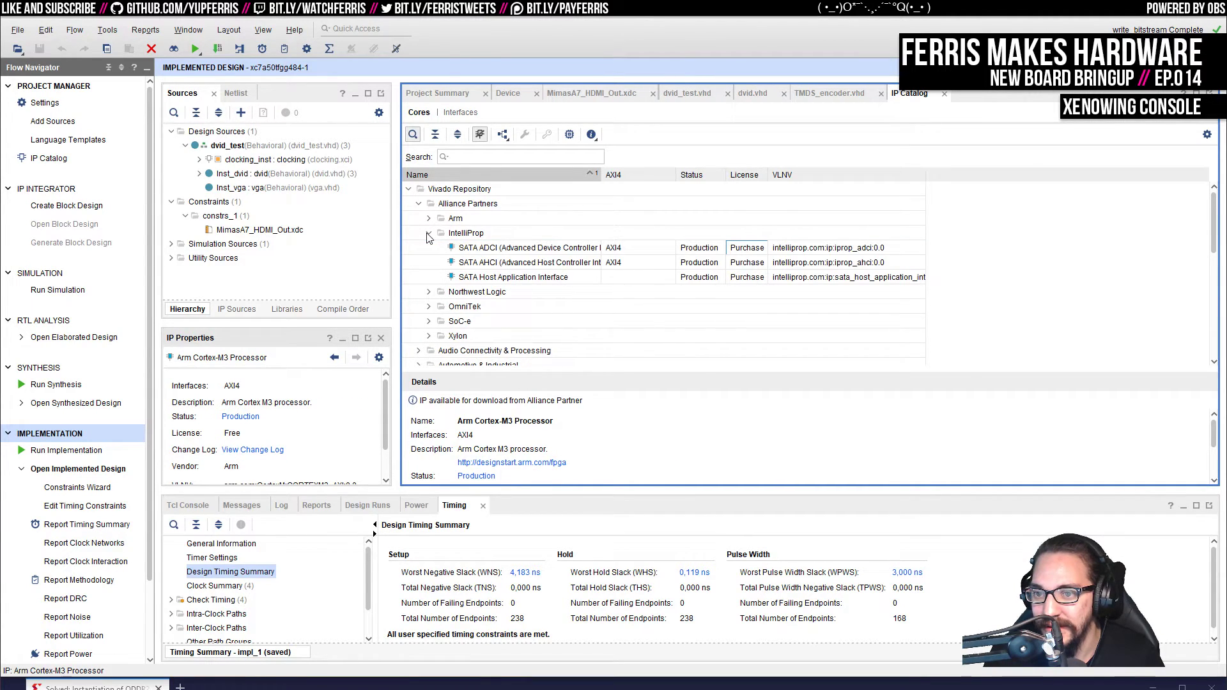
left_click(428, 235)
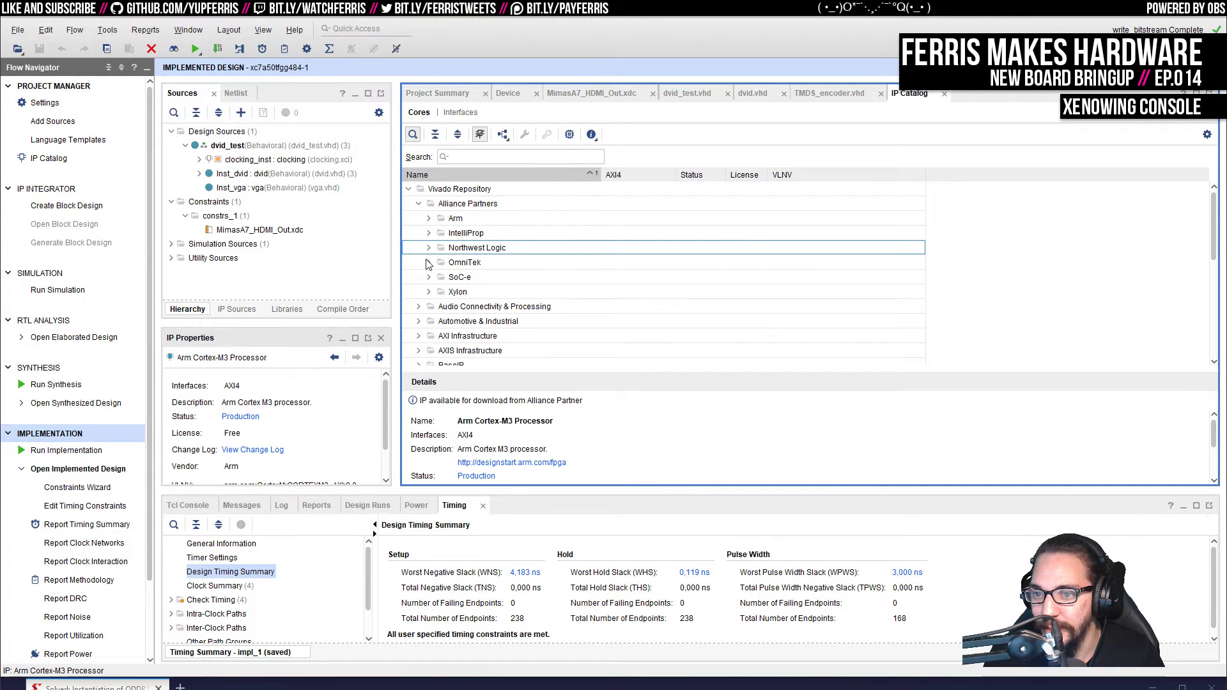
left_click(419, 204)
Step: Look through the Audio Connectivity & Processing, Automotive & Industrial and AXI Infrastructure categories, collapsing each again
left_click(419, 218)
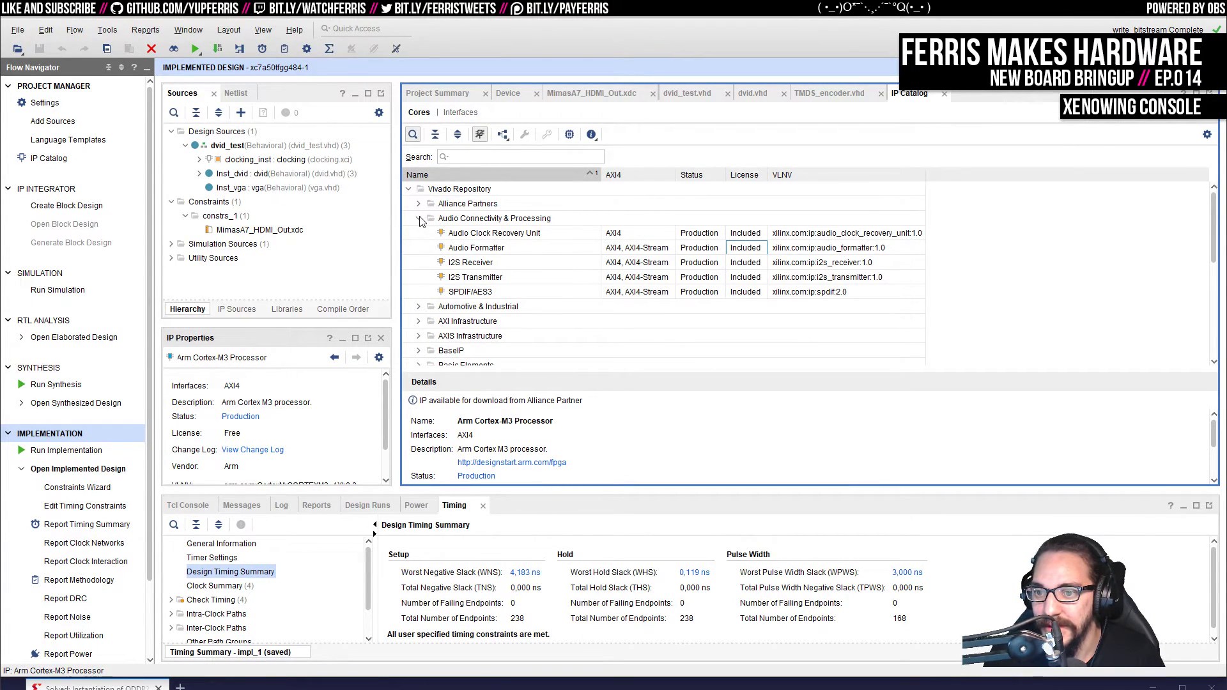
left_click(420, 218)
left_click(419, 233)
left_click(427, 248)
left_click(428, 248)
left_click(424, 234)
left_click(418, 233)
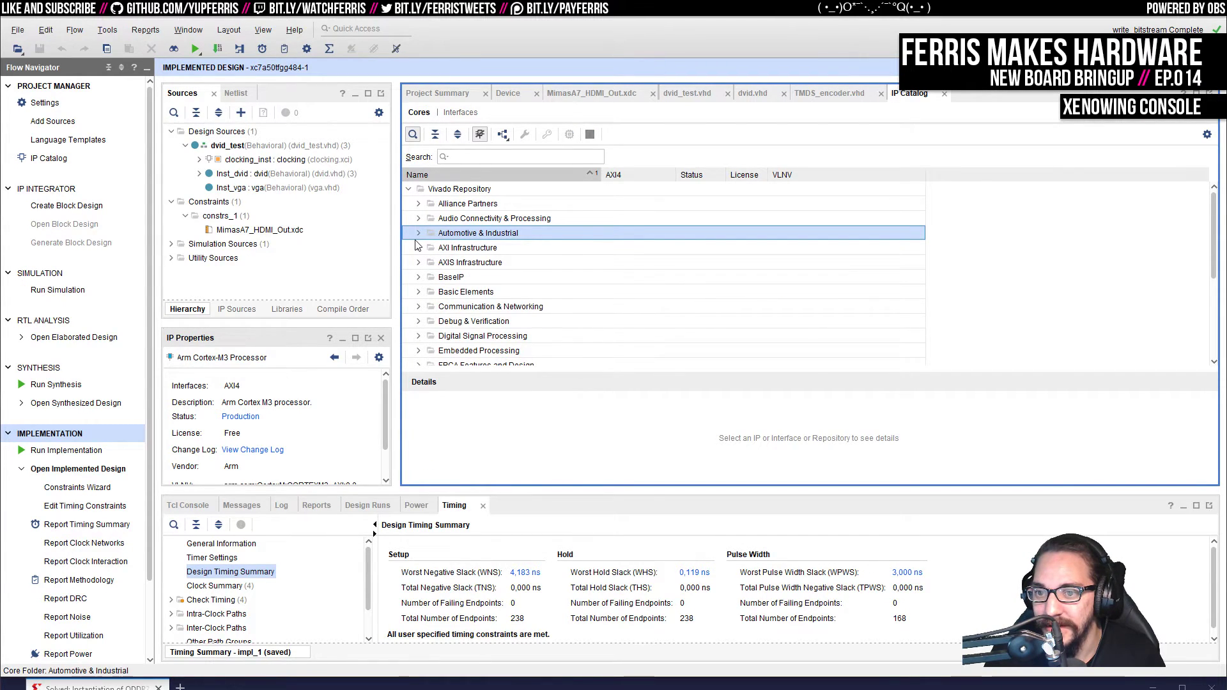
left_click(419, 248)
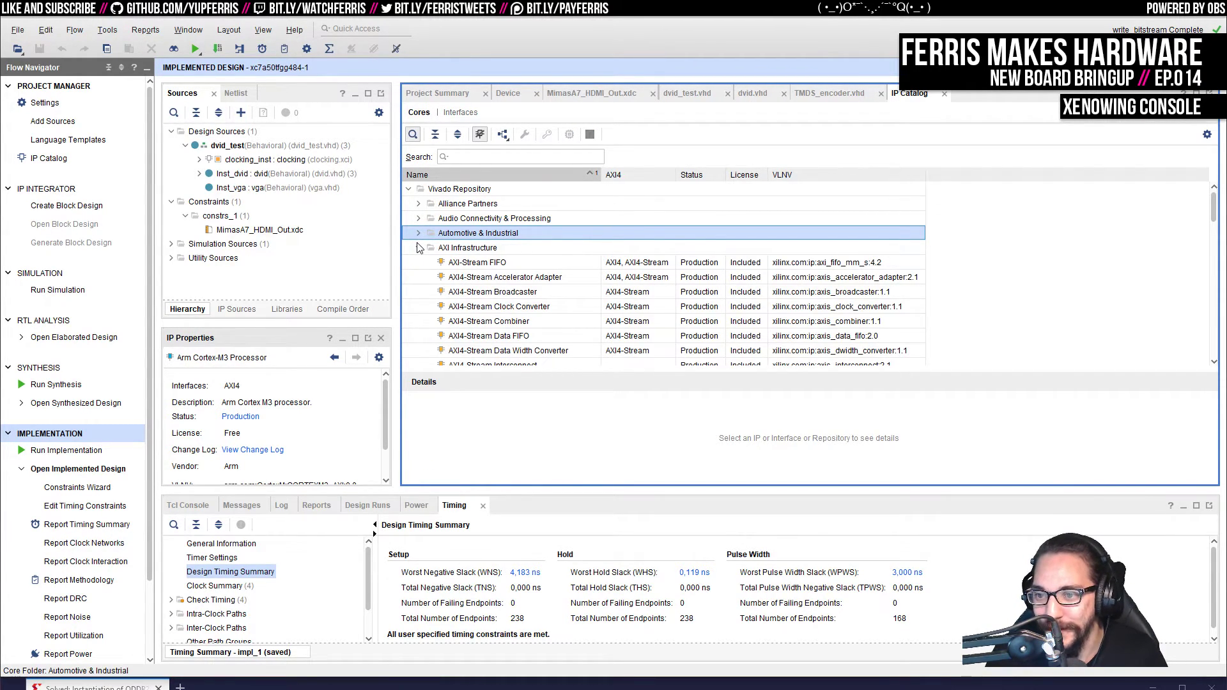
left_click(419, 248)
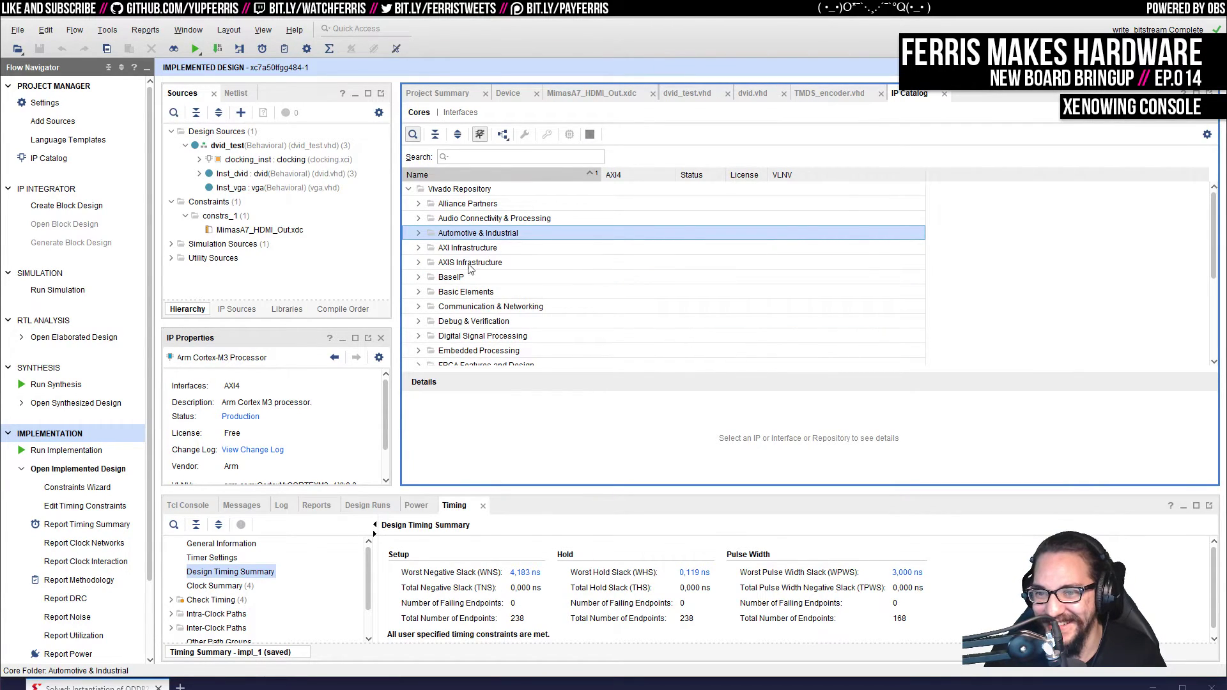
Step: Examine the details of the BaseIP cores from Multiply Adder through Utility Vector Logic, and collapse the category
left_click(457, 263)
left_click(418, 277)
scroll(492, 275, "down", 1)
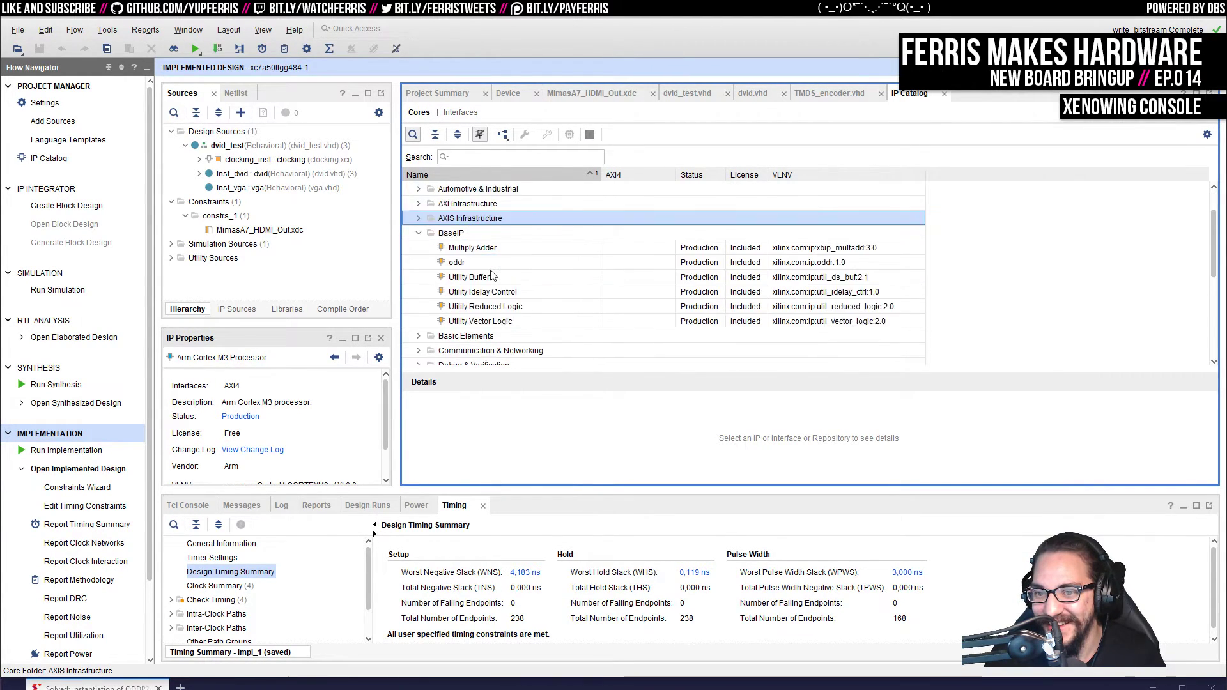
left_click(492, 253)
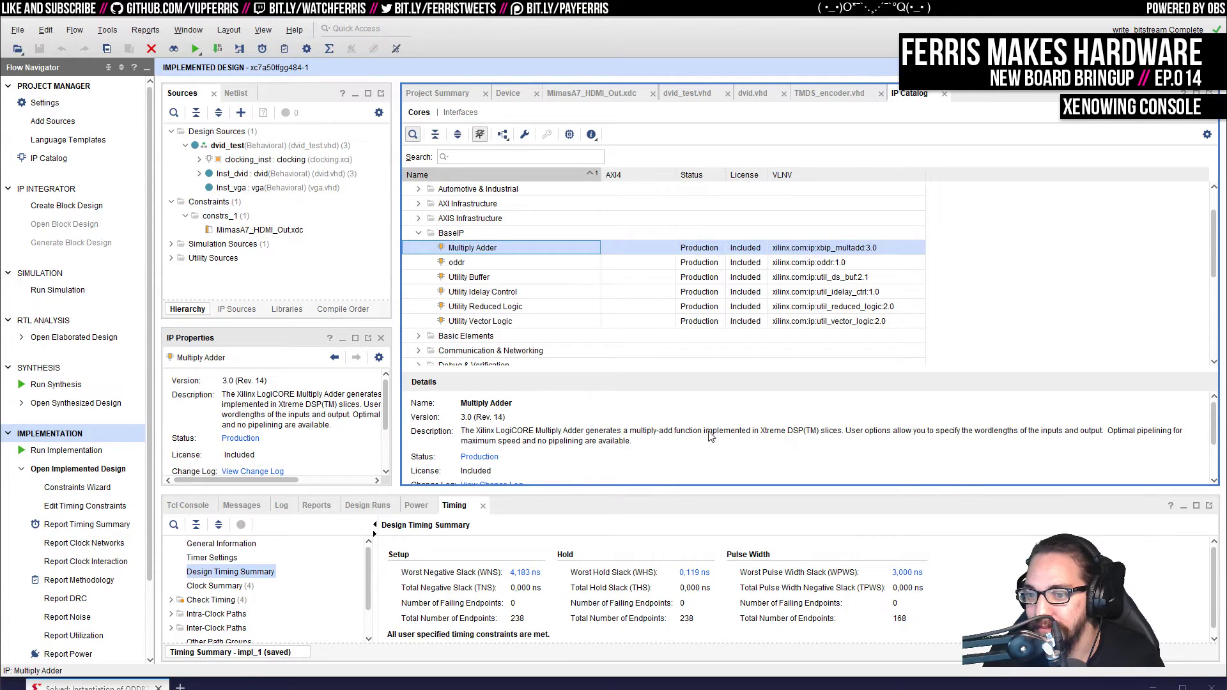
left_click(466, 263)
left_click(471, 277)
left_click(475, 292)
left_click(476, 307)
left_click(478, 321)
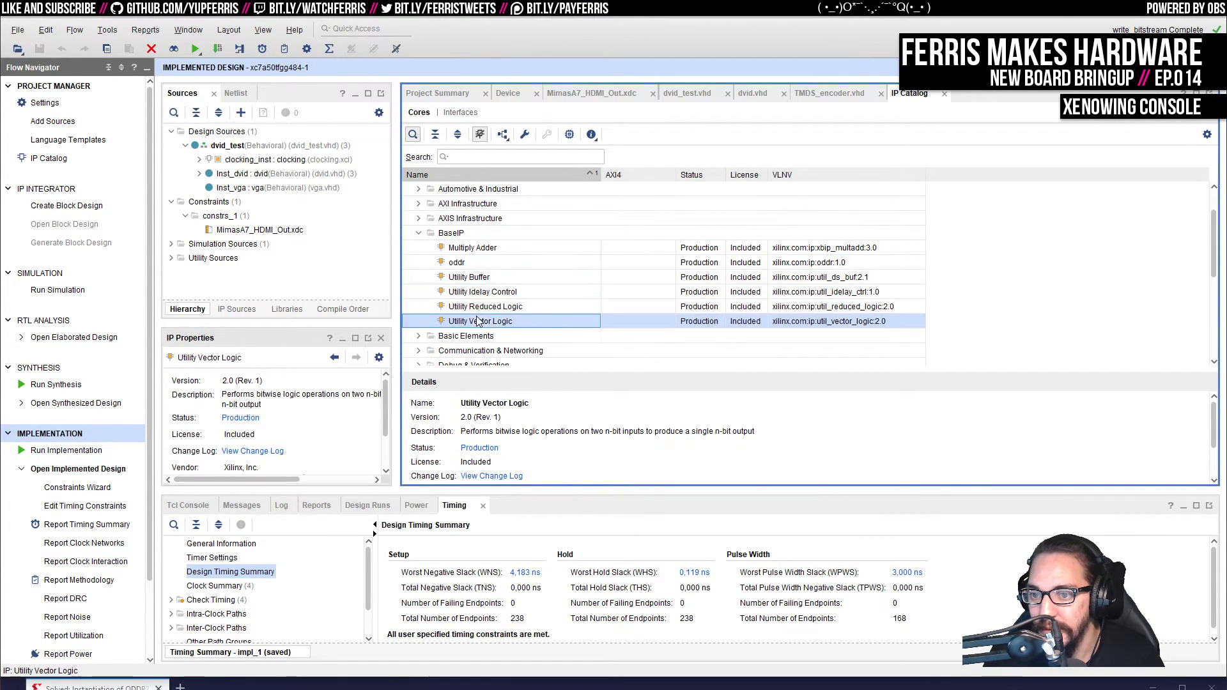
left_click(418, 233)
Step: Look through the Basic Elements subcategories, including Accumulators, Counters, Memory Elements and Registers, Shifters & Pipelining, and collapse the category
left_click(418, 248)
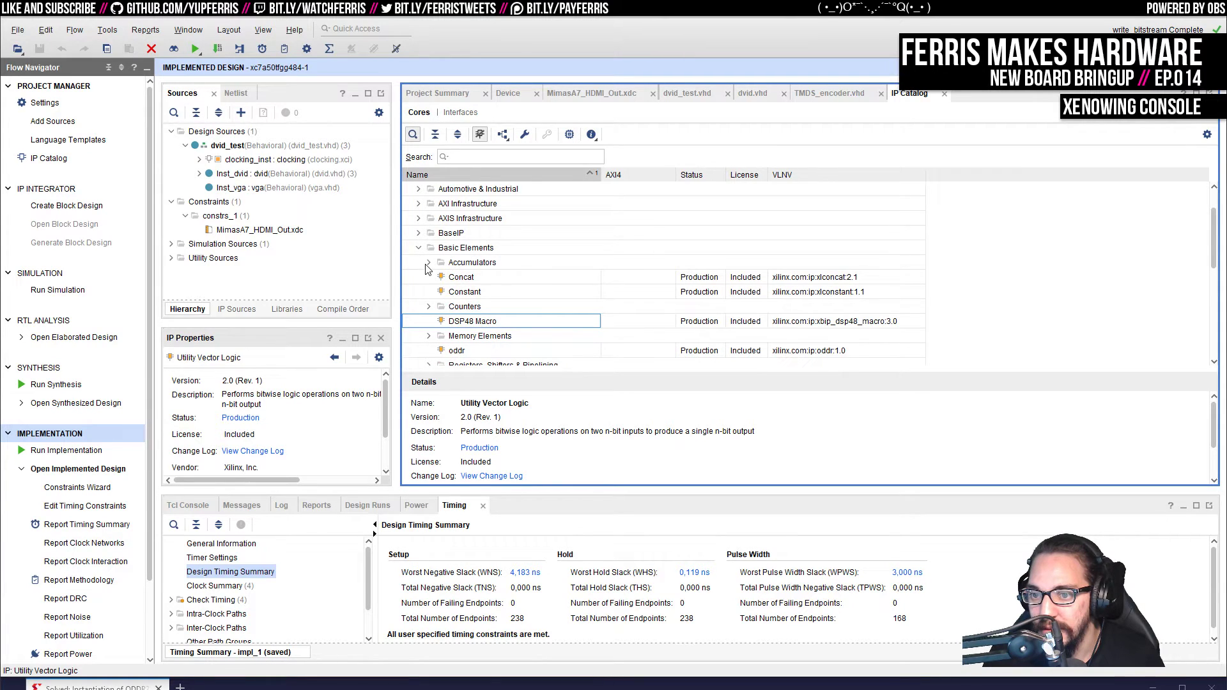
scroll(445, 286, "down", 1)
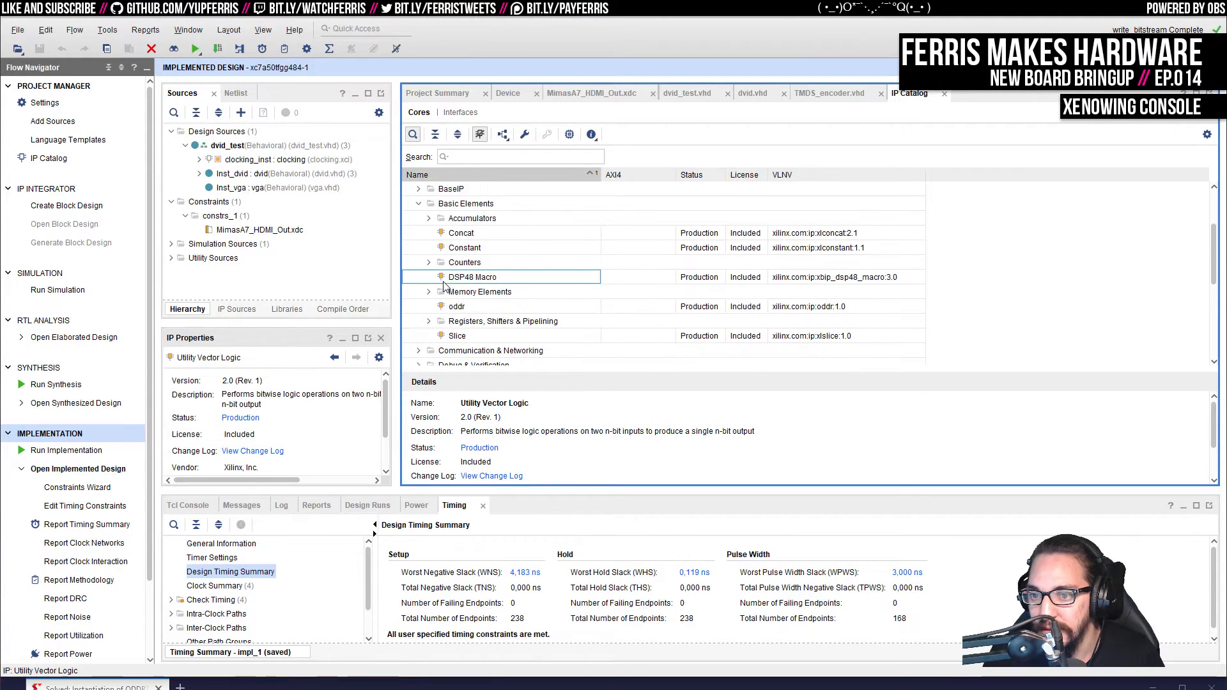
left_click(431, 221)
left_click(429, 219)
left_click(429, 219)
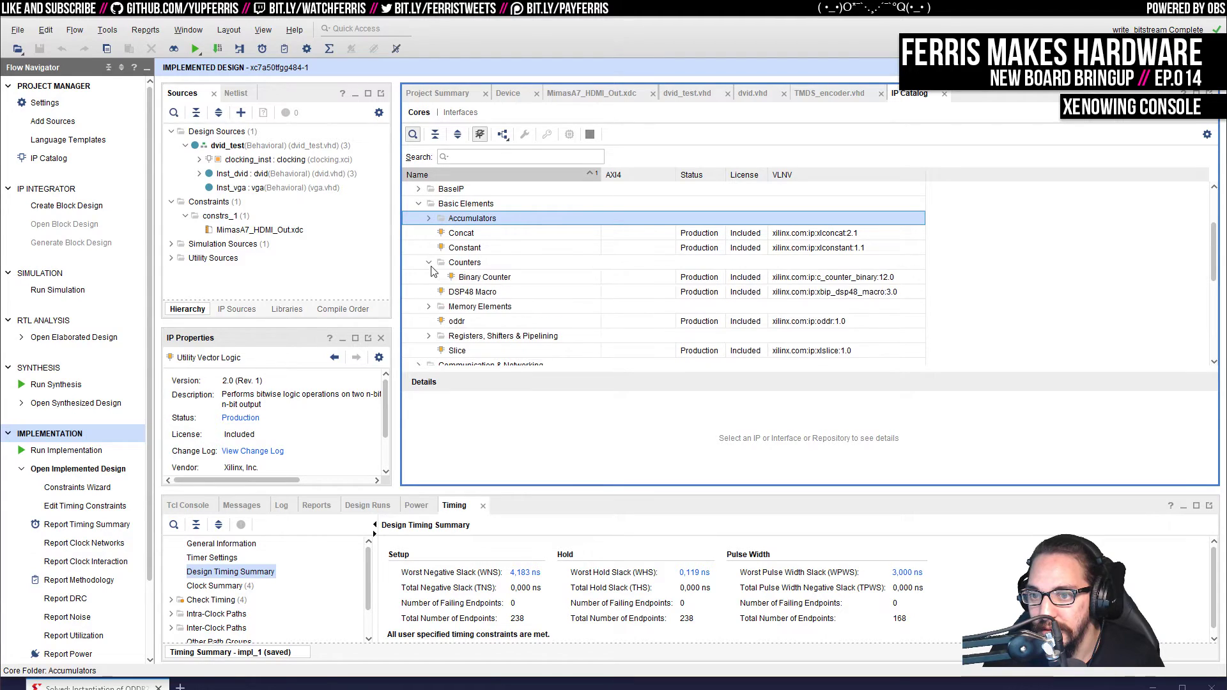
left_click(429, 292)
left_click(428, 292)
left_click(431, 322)
left_click(430, 322)
left_click(430, 319)
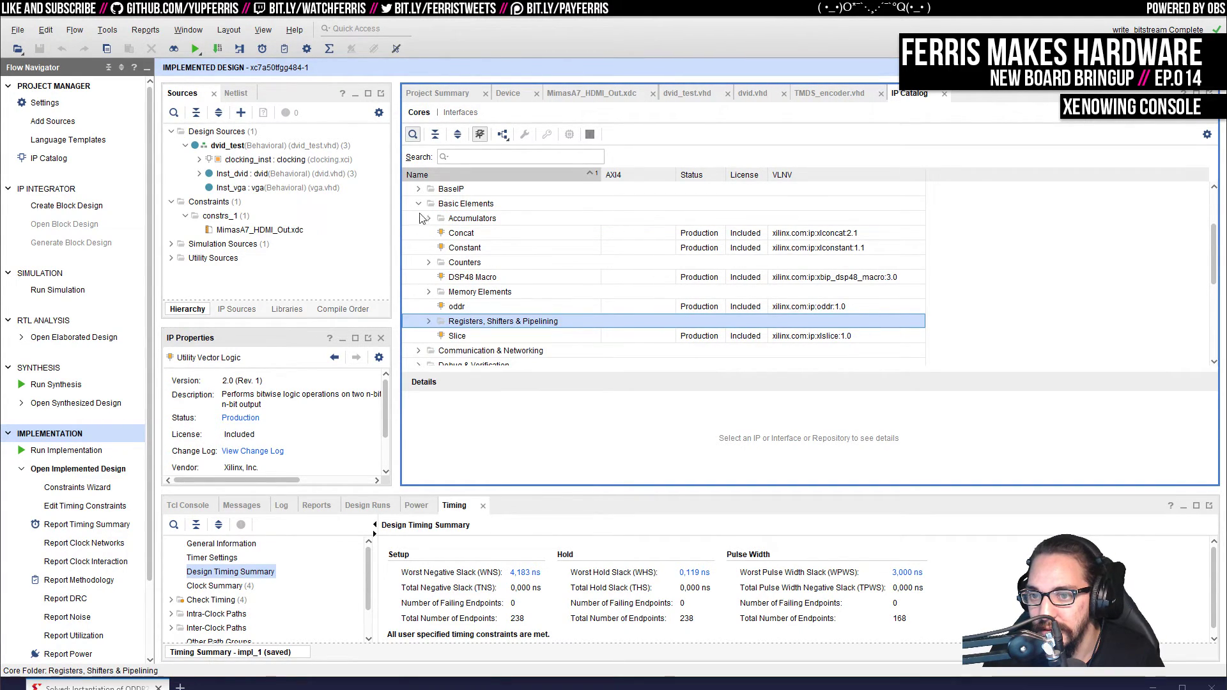
left_click(419, 203)
Step: View the 1G/2.5G Ethernet PCS/PMA or SGMII, AXI Direct Memory Access and AXI Multi Channel DMA details under Communication & Networking's Ethernet group
left_click(419, 218)
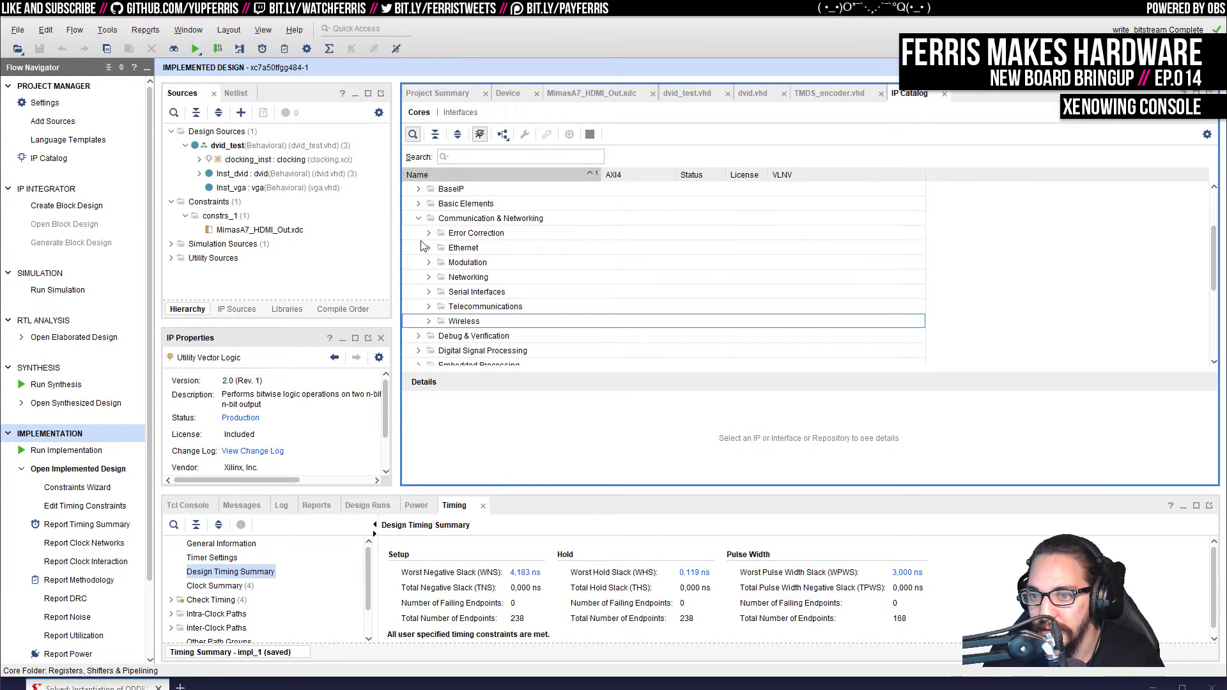
left_click(428, 248)
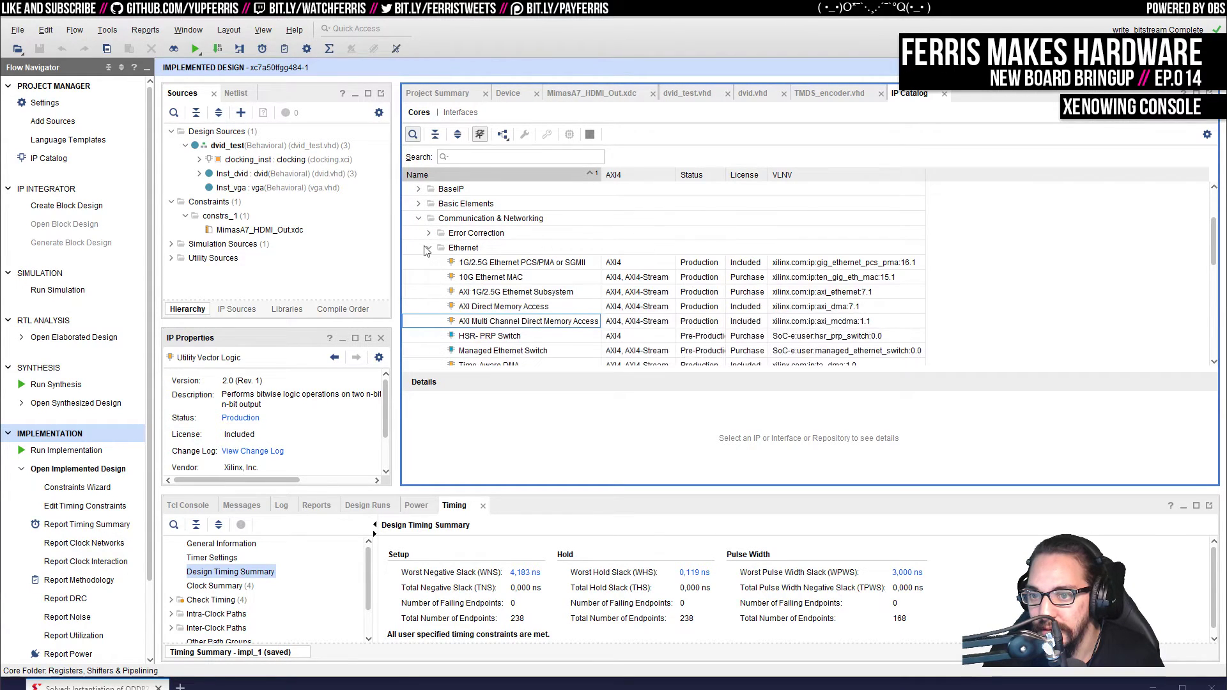
left_click(529, 264)
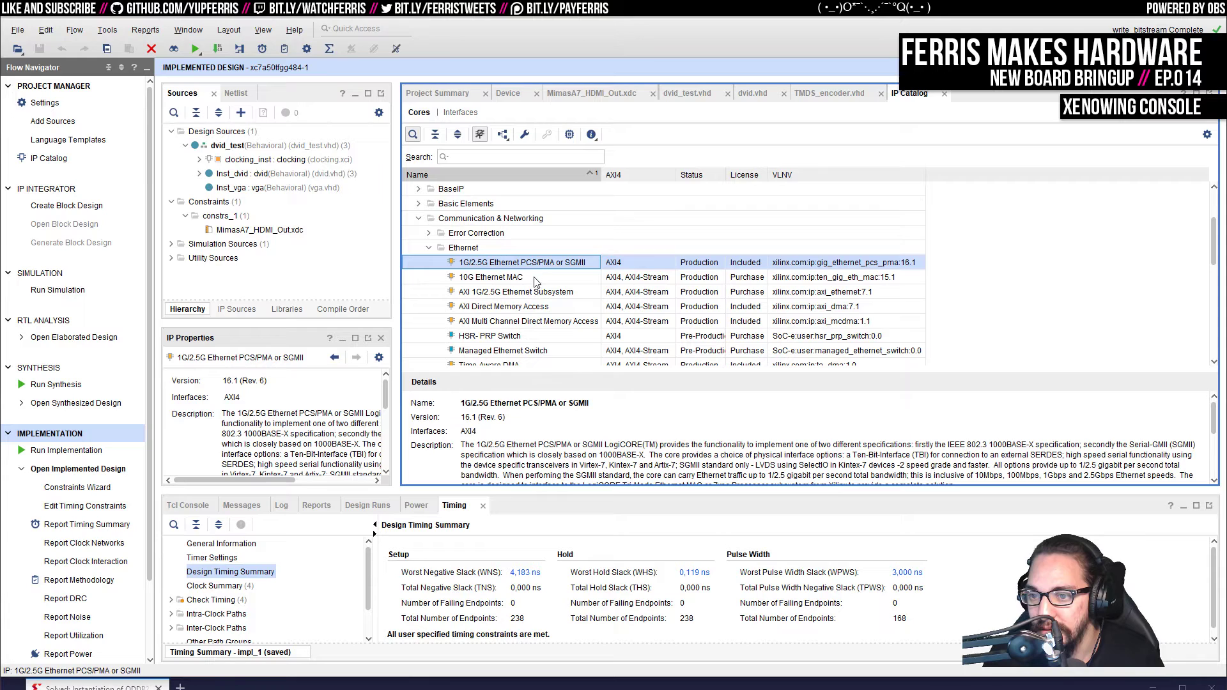
left_click(530, 308)
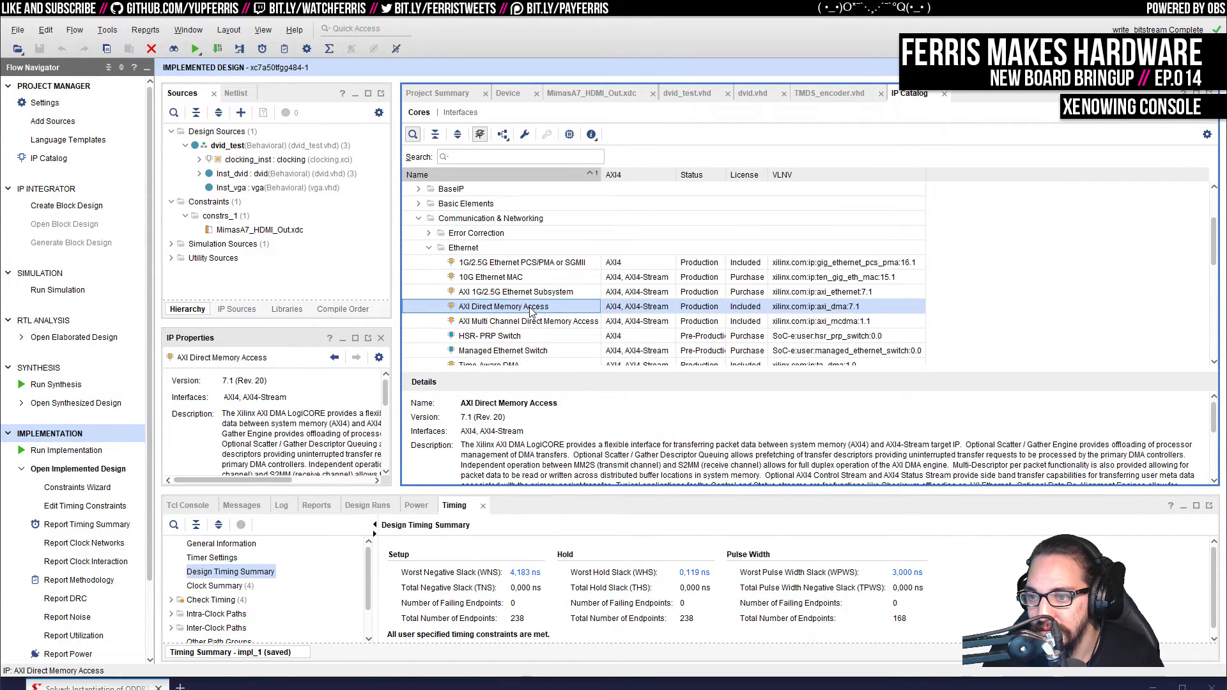
left_click(530, 323)
scroll(543, 323, "down", 2)
scroll(543, 324, "up", 1)
left_click(428, 204)
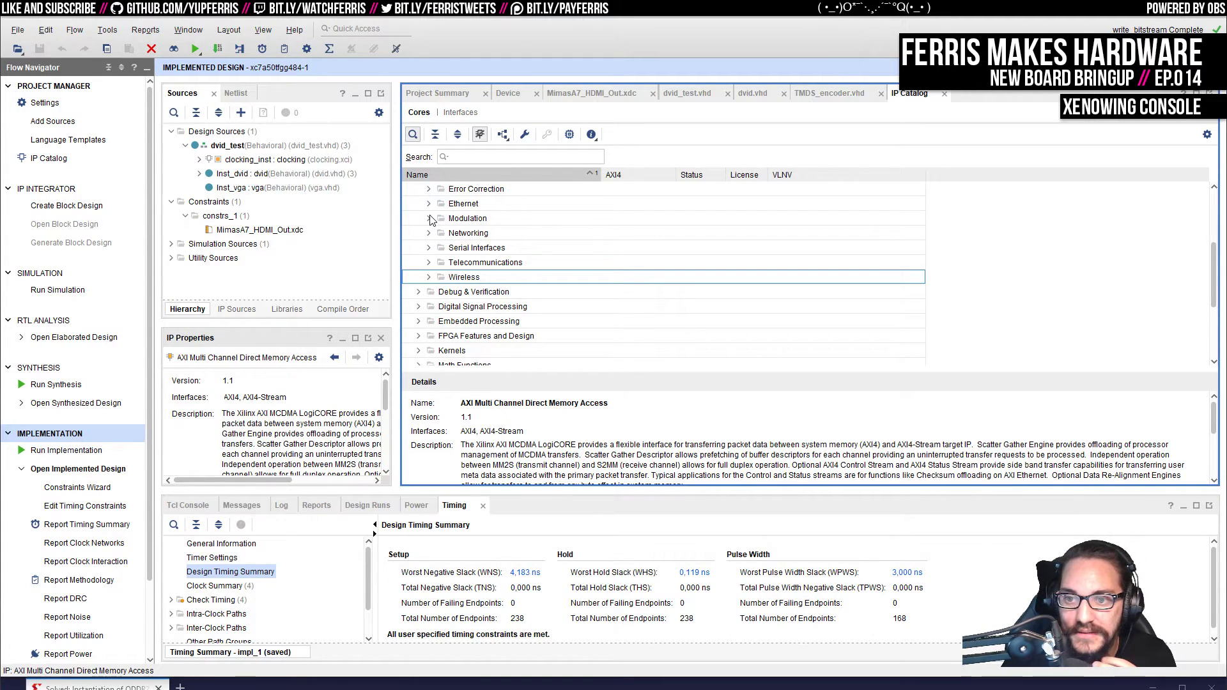
Step: Look through the Modulation, Networking and Serial Interfaces groups of Communication & Networking, collapsing each again
left_click(428, 219)
left_click(428, 219)
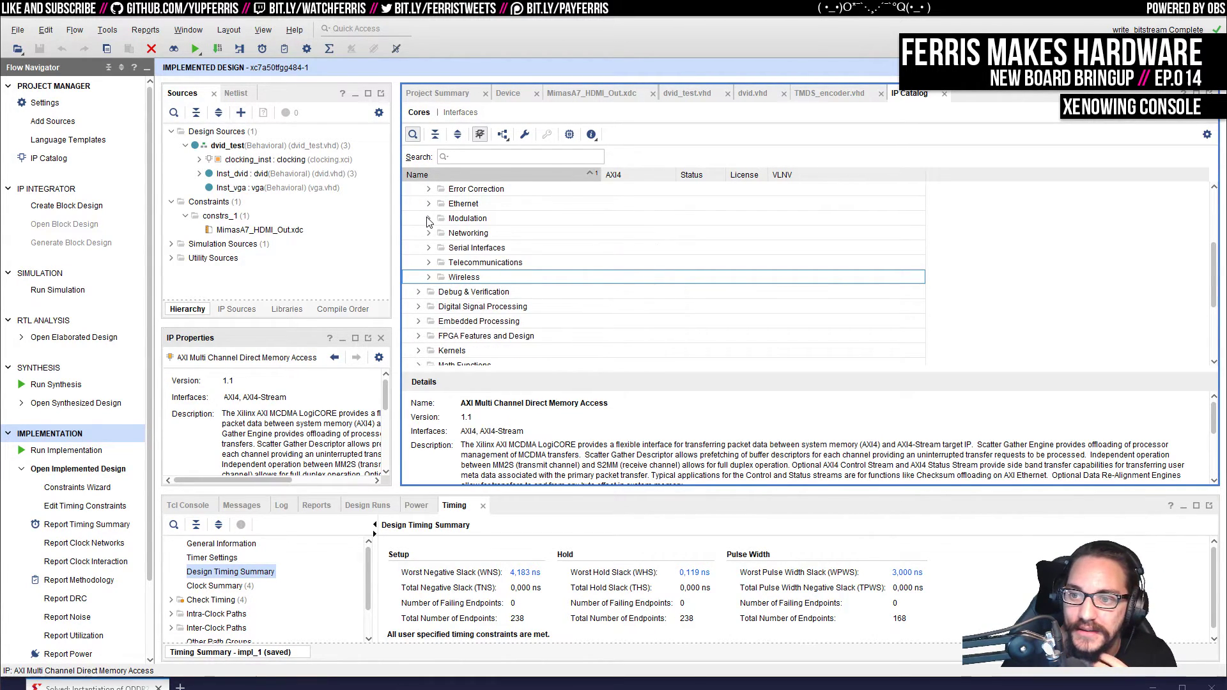
left_click(430, 234)
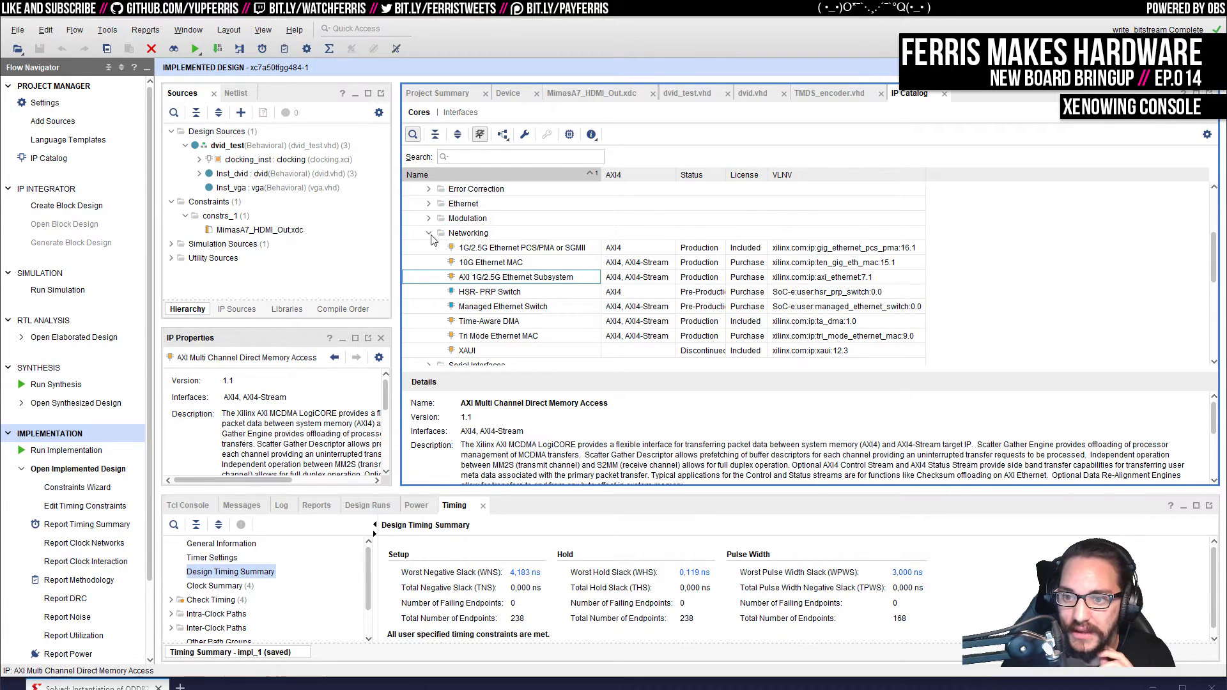
left_click(430, 234)
left_click(430, 248)
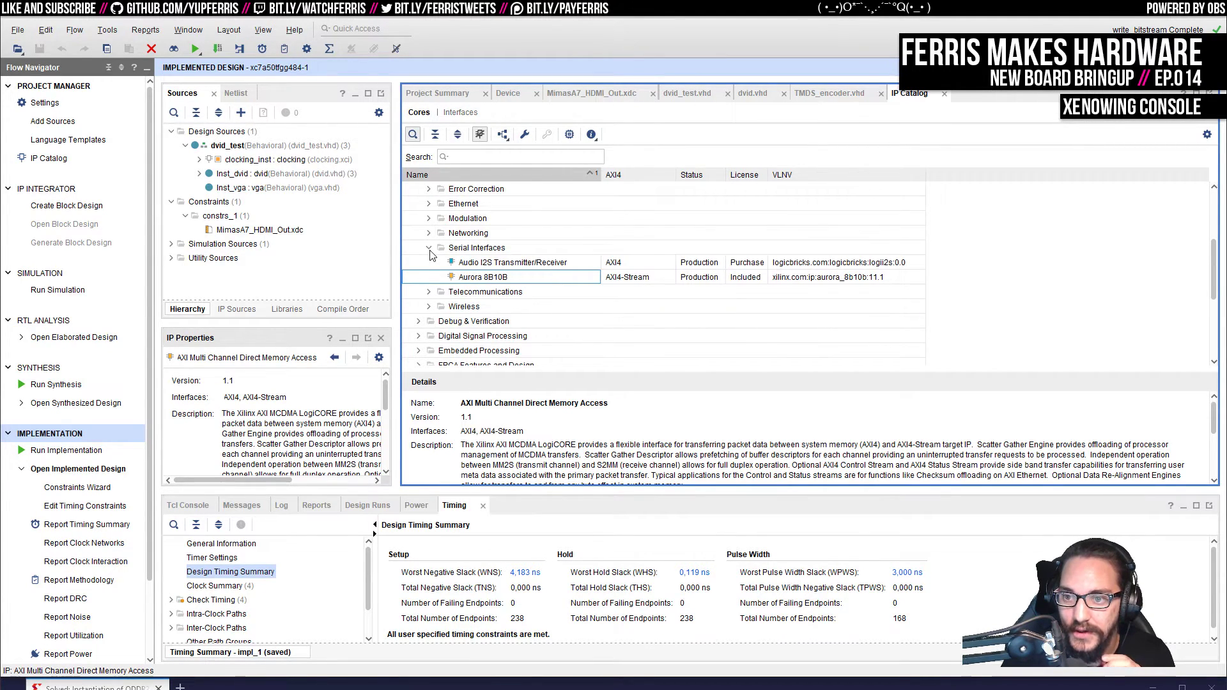
left_click(428, 249)
Step: Look through the Telecommunications and Wireless groups of Communication & Networking, and collapse Telecommunications again
left_click(430, 263)
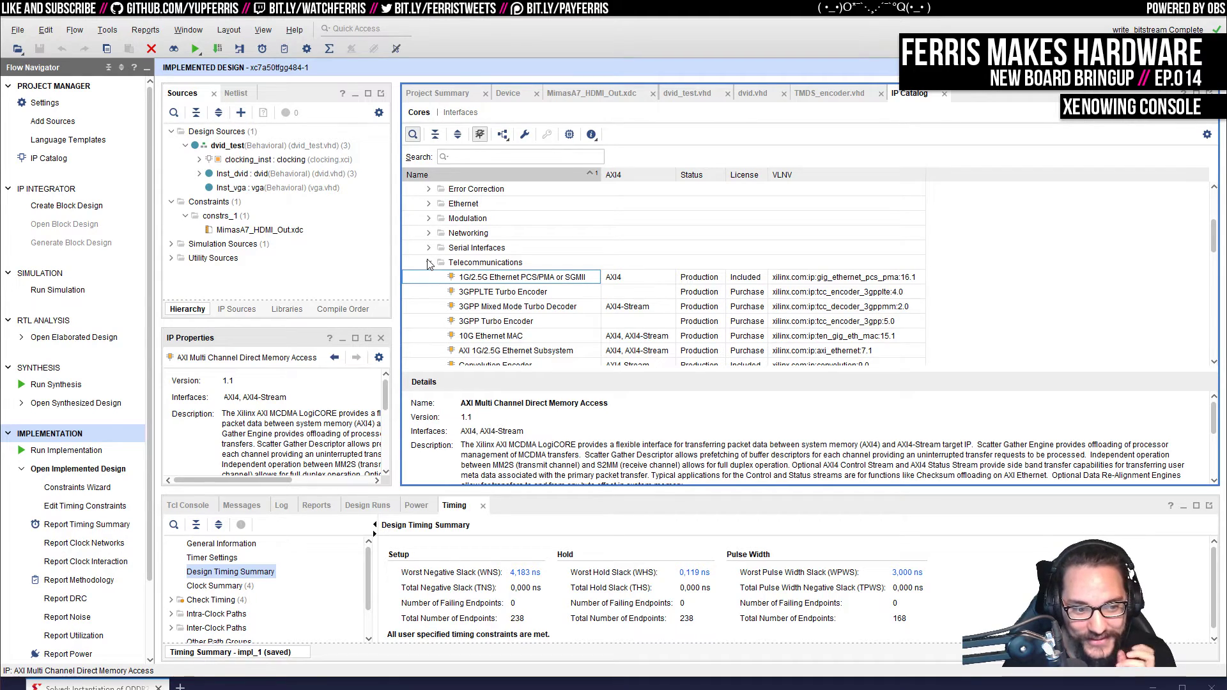
left_click(429, 263)
left_click(429, 263)
scroll(430, 267, "down", 6)
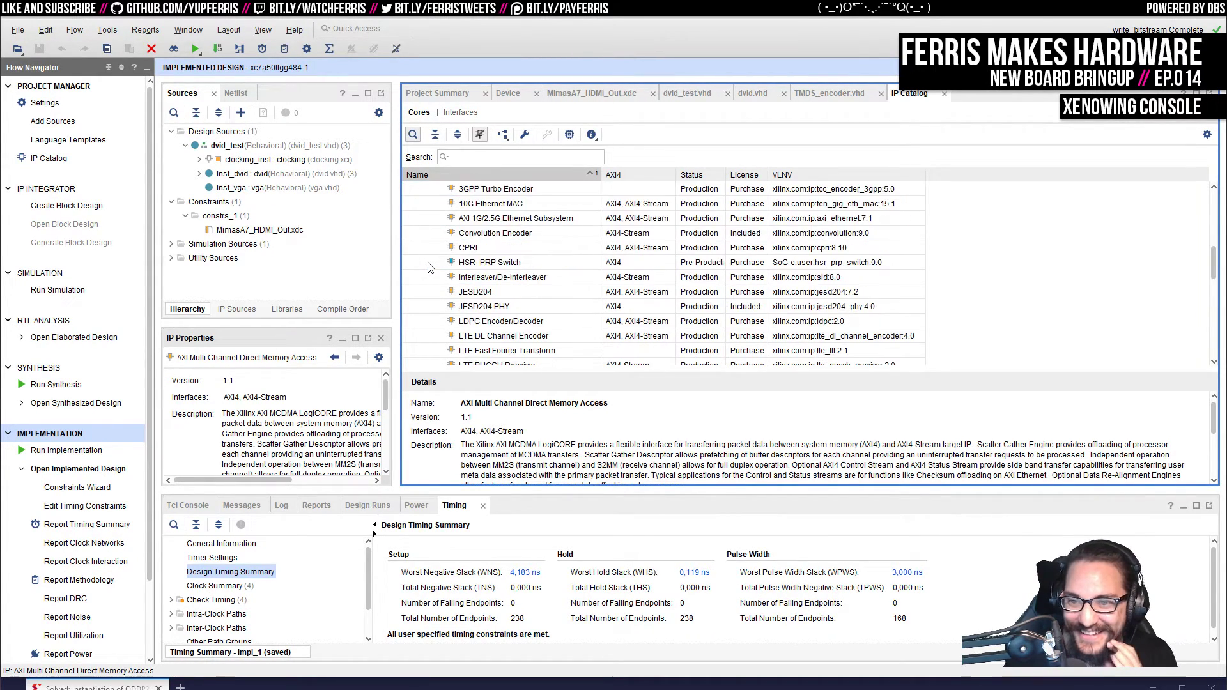
scroll(430, 267, "down", 4)
scroll(429, 267, "up", 5)
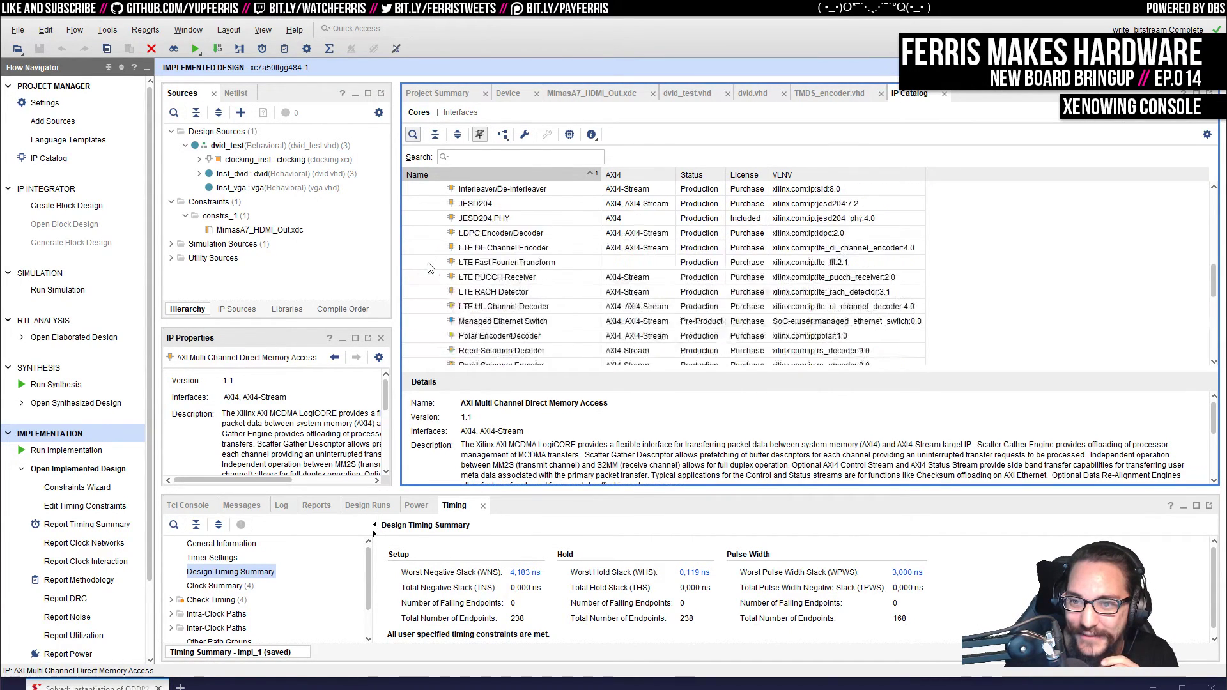
scroll(430, 267, "down", 3)
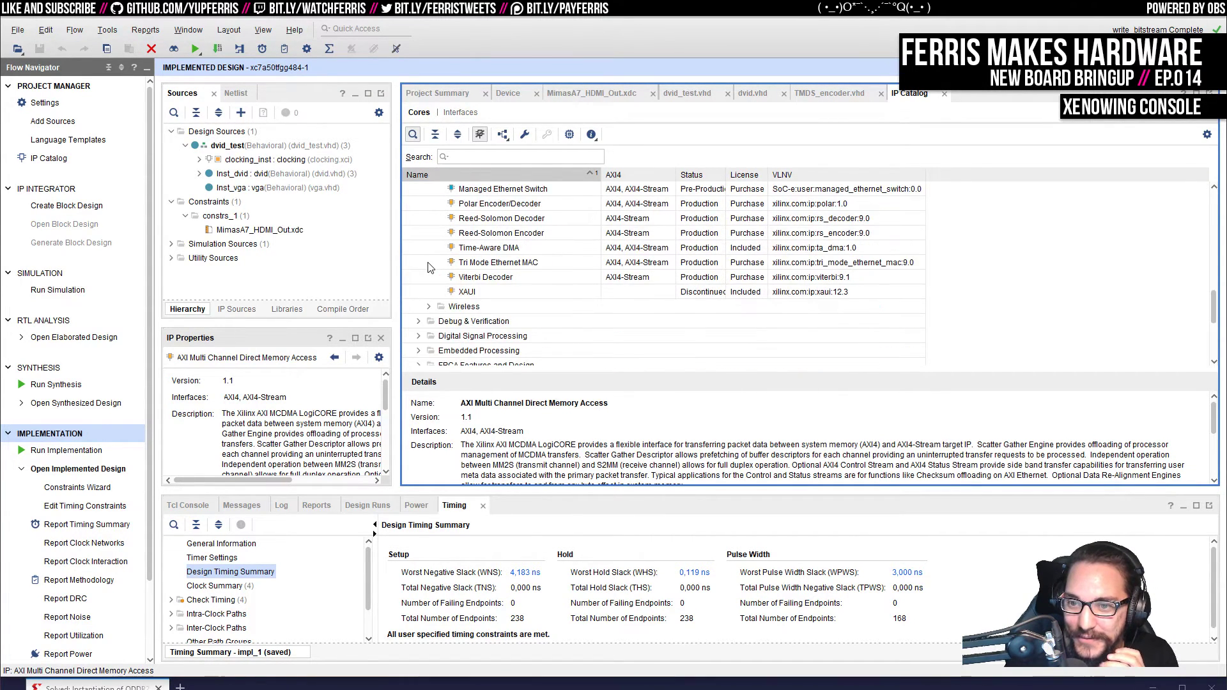
left_click(428, 306)
scroll(430, 256, "up", 5)
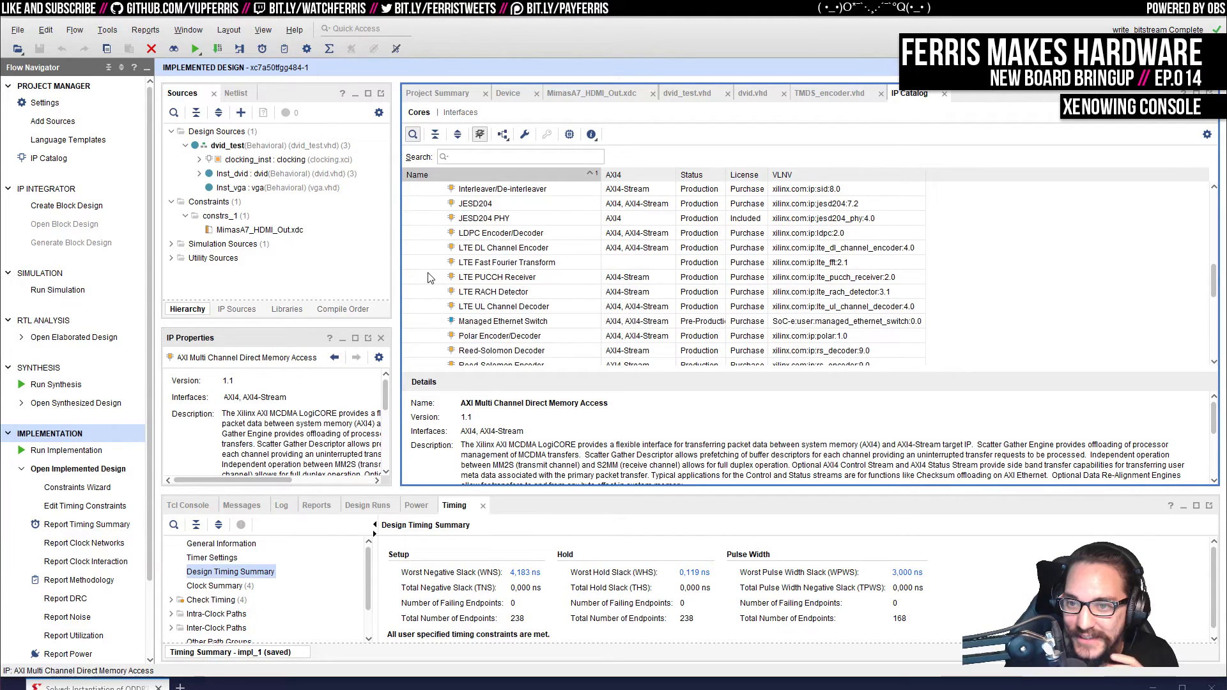
left_click(428, 219)
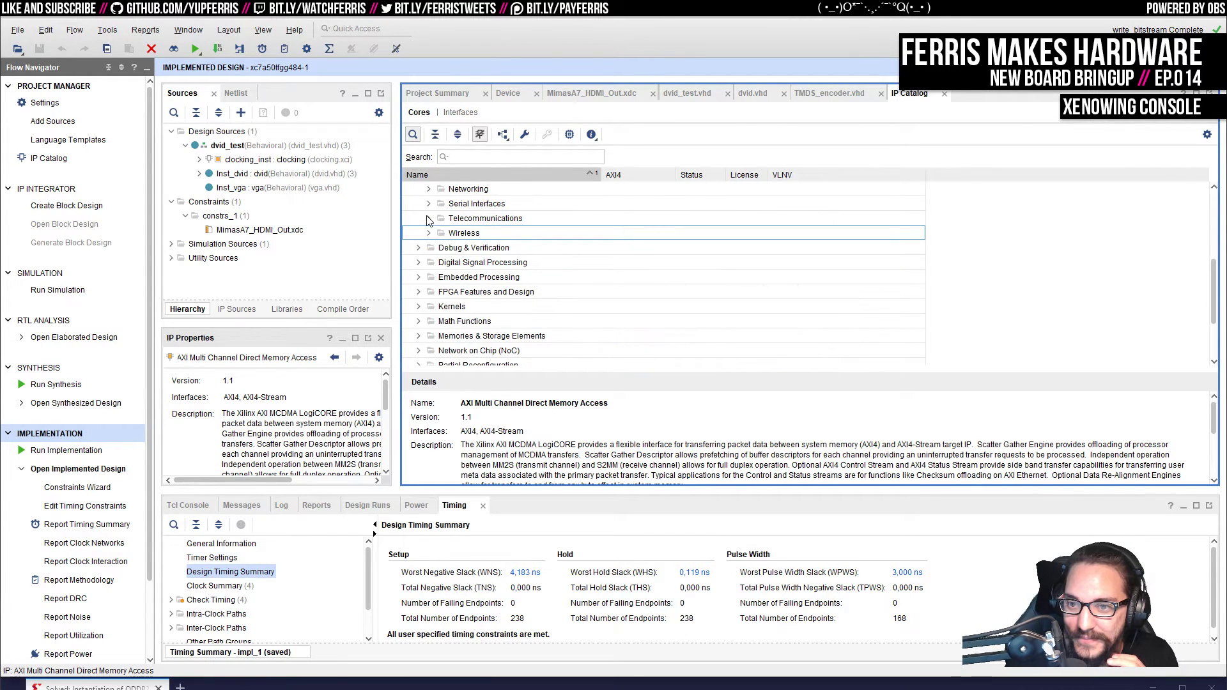
Step: View the JTAG to AXI Master and Reset Verification IP details under Debug & Verification, including its Debug group, and collapse the category
left_click(418, 248)
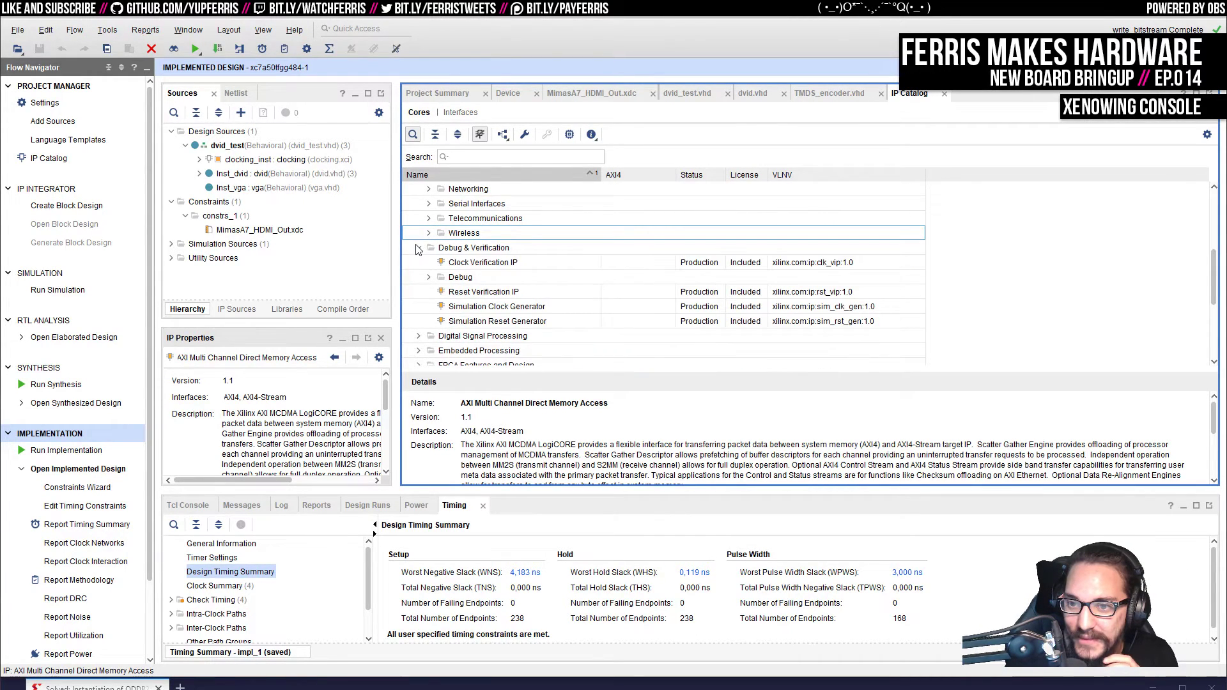
left_click(428, 278)
scroll(428, 279, "down", 1)
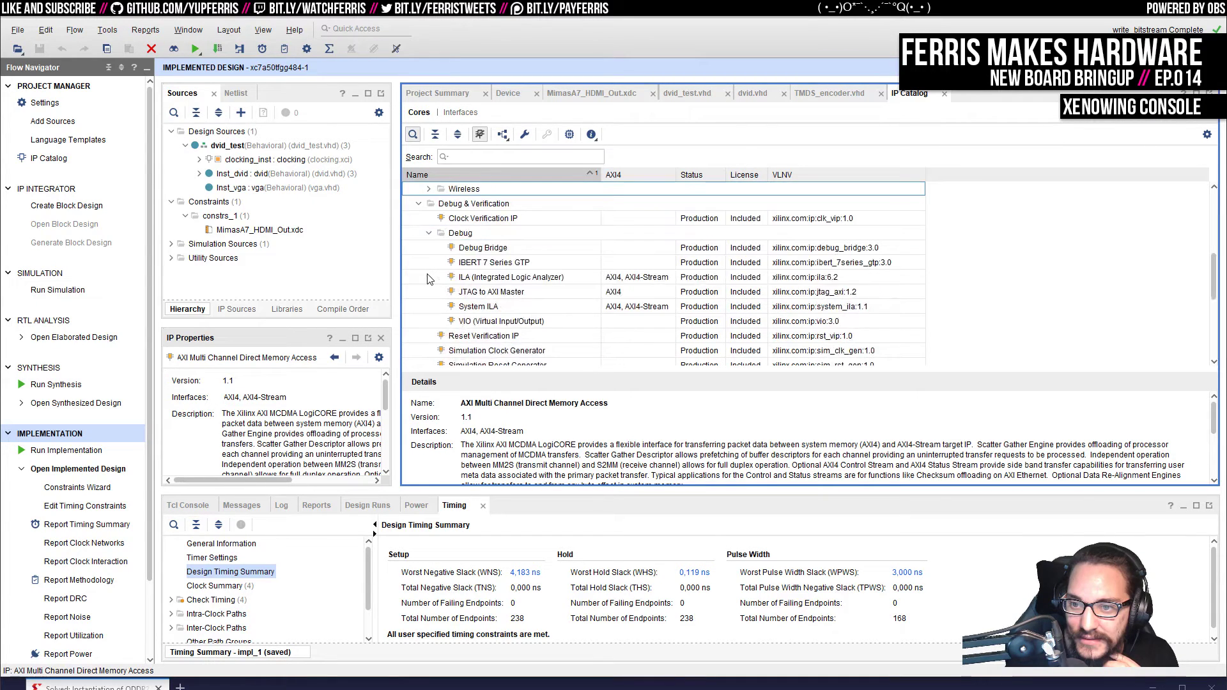
left_click(485, 292)
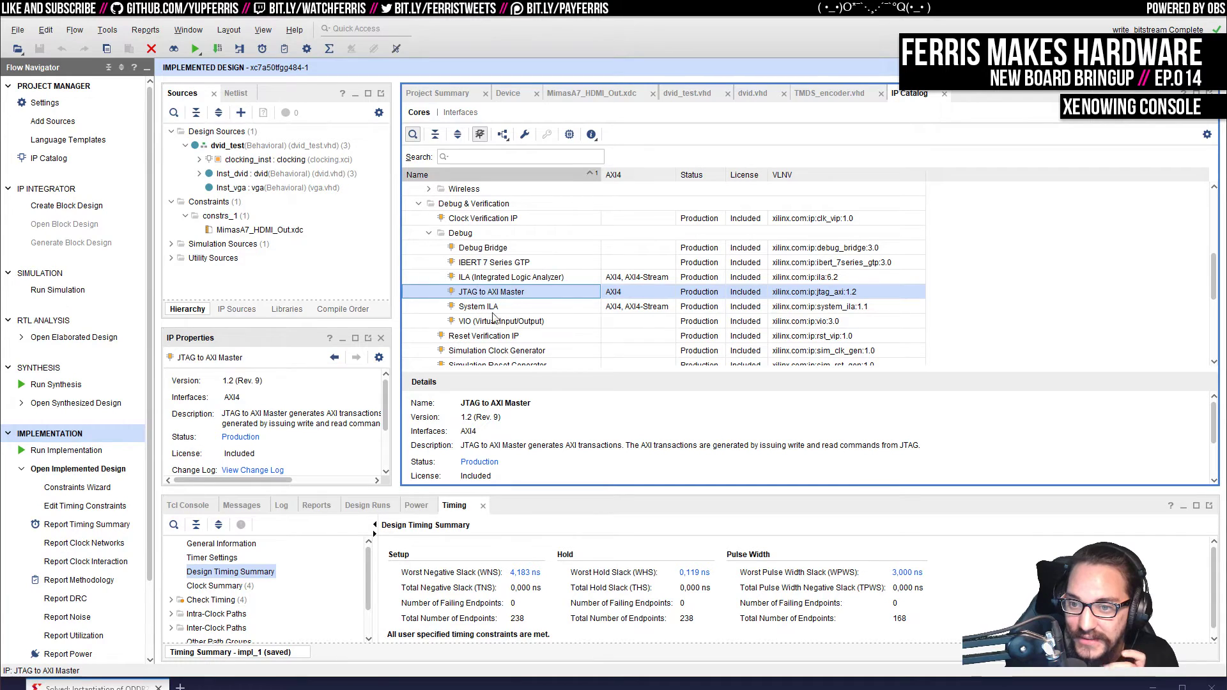
scroll(480, 301, "down", 1)
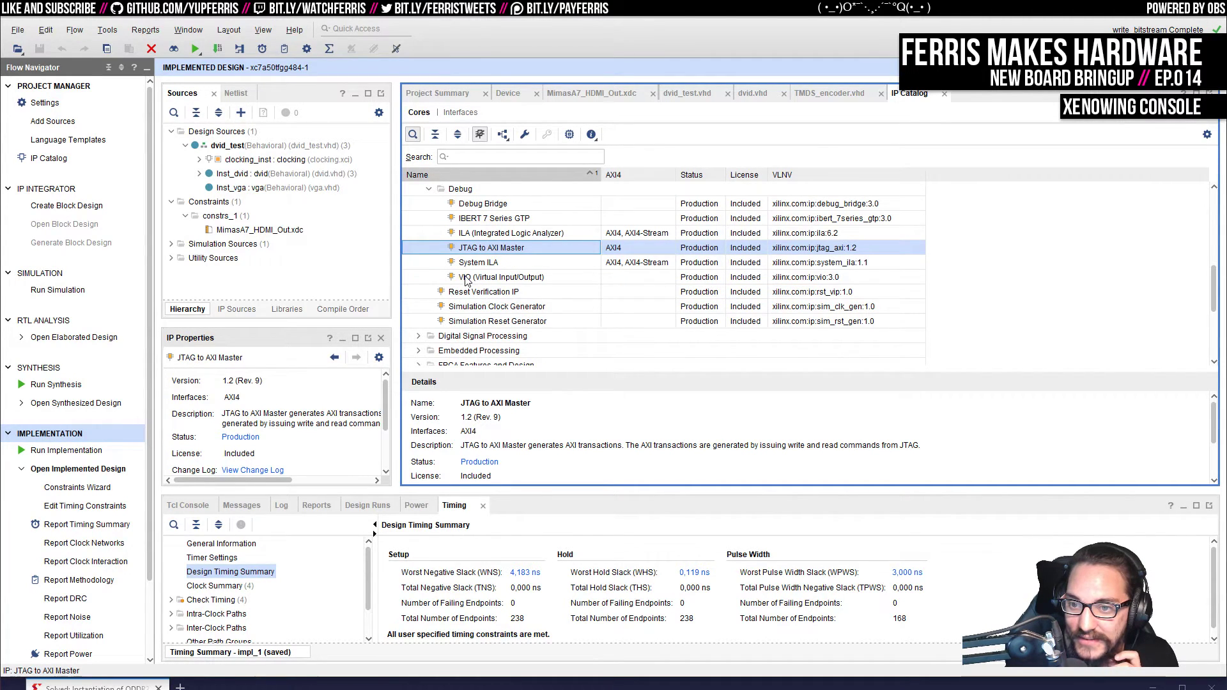
scroll(465, 281, "up", 1)
left_click(483, 336)
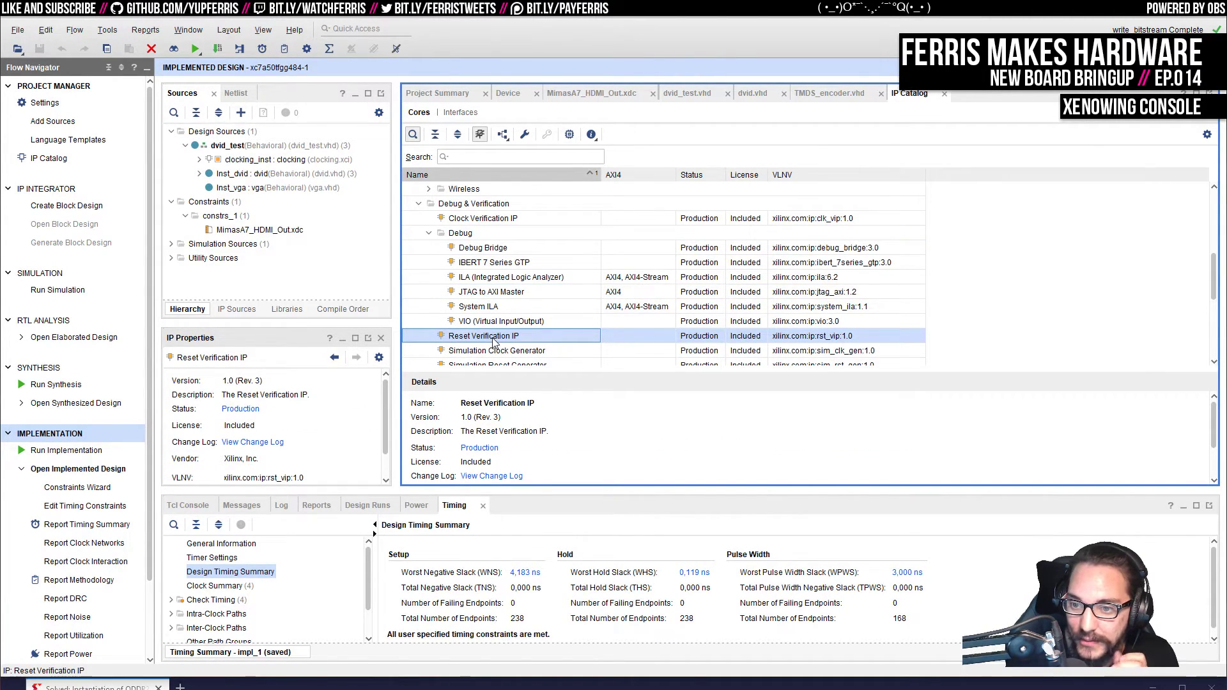
left_click(428, 234)
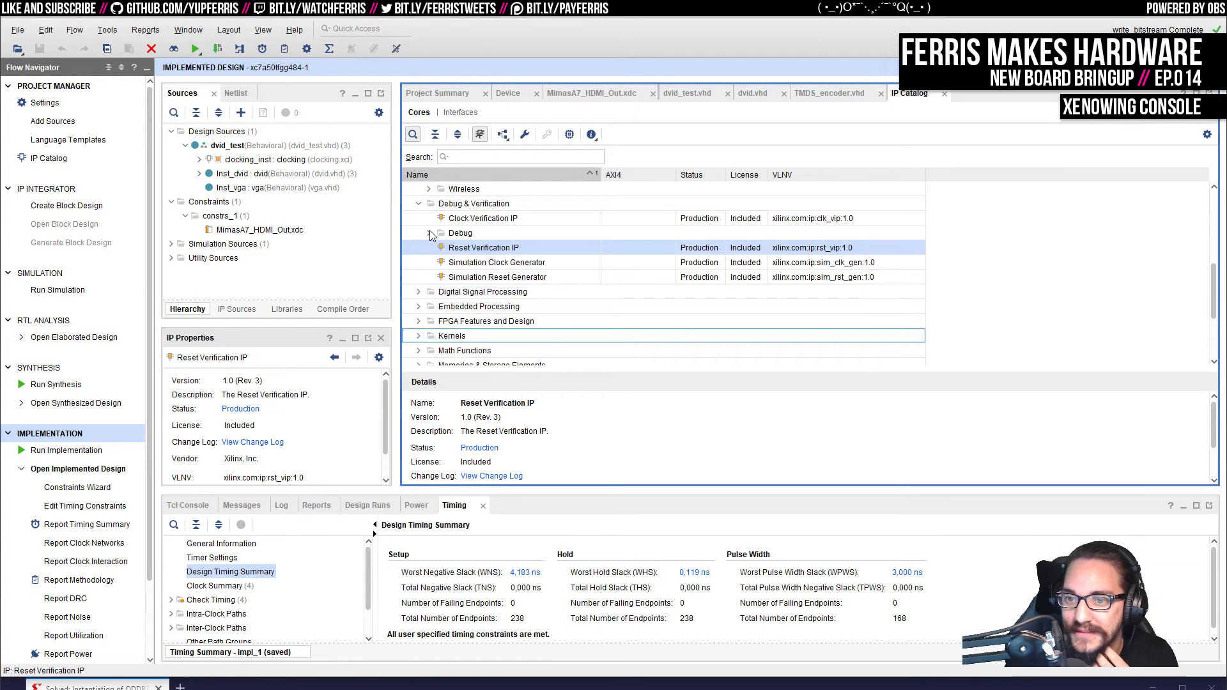
left_click(418, 204)
Step: Look through Digital Signal Processing's Building Blocks and Filters groups, view the FIR Compiler details, and collapse Filters
left_click(418, 219)
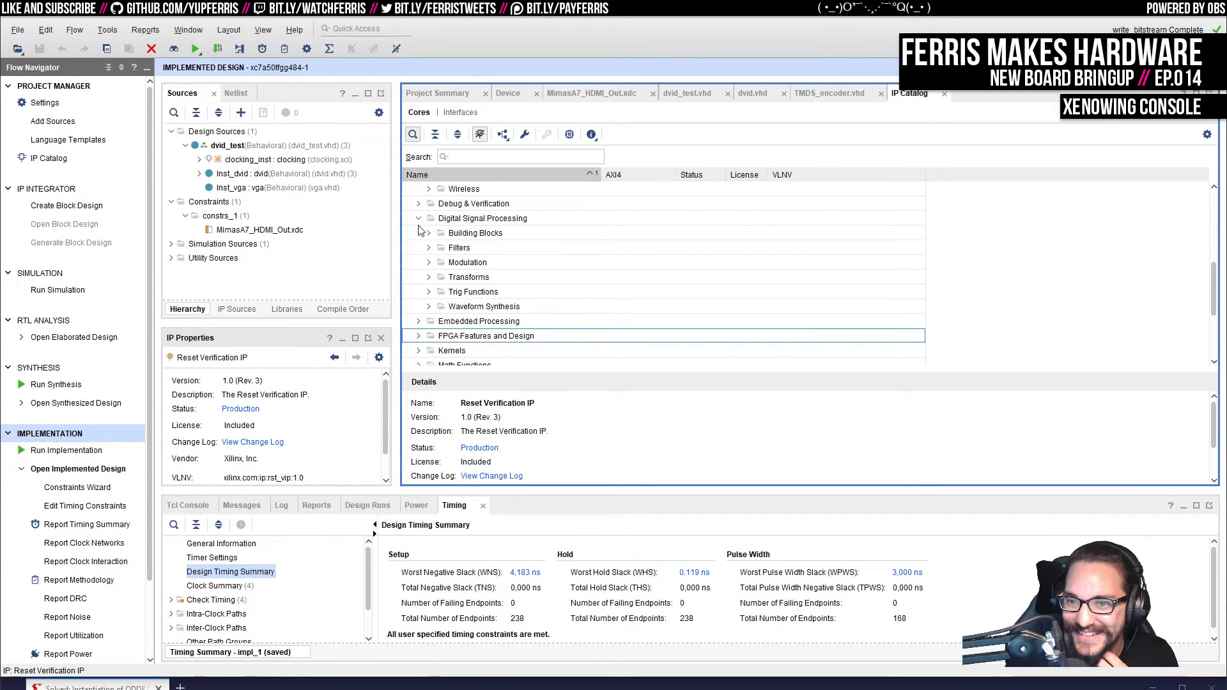
left_click(428, 234)
left_click(428, 234)
left_click(429, 249)
left_click(430, 250)
left_click(430, 251)
left_click(483, 293)
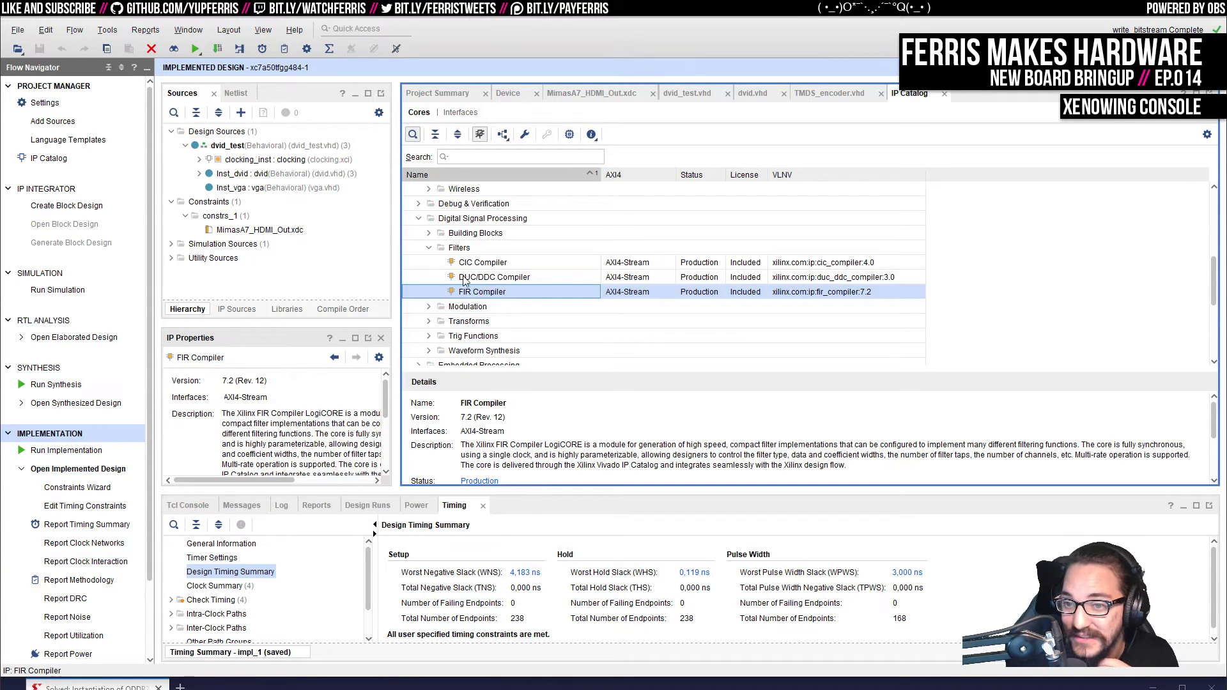
left_click(428, 247)
Step: Look through Digital Signal Processing's Modulation, Transforms (DFTs and FFTs), Trig Functions and Waveform Synthesis groups, collapsing each again
left_click(428, 262)
left_click(428, 262)
left_click(428, 278)
left_click(439, 292)
left_click(439, 320)
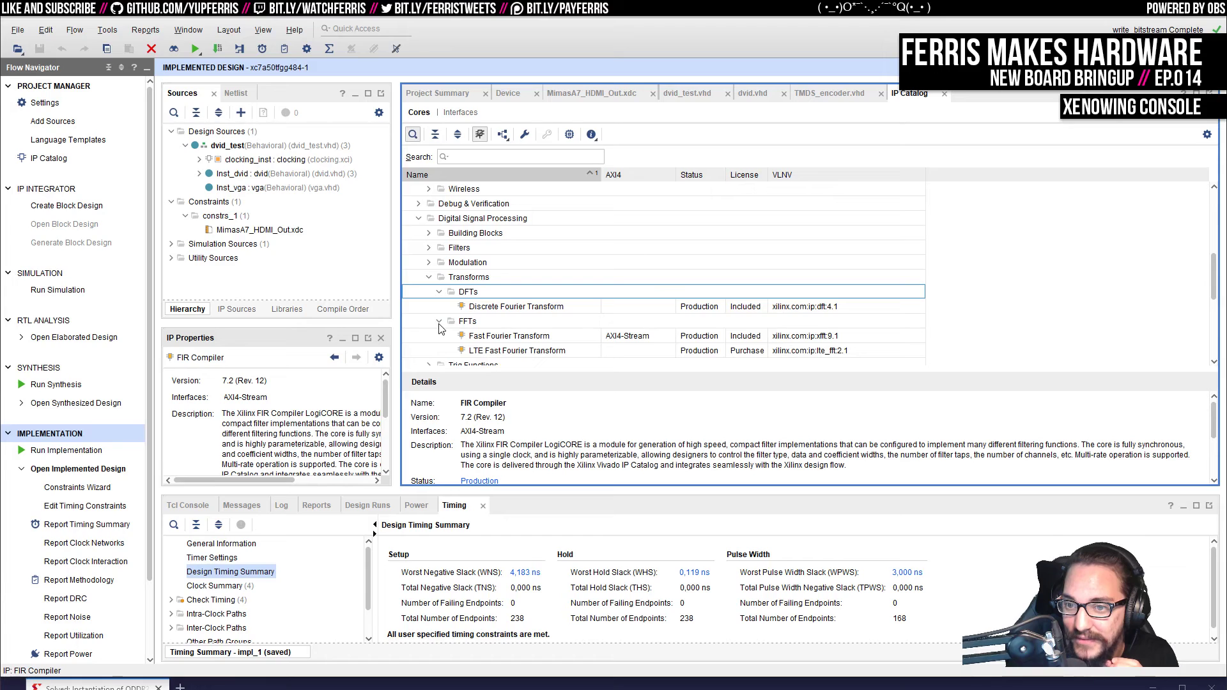
left_click(428, 278)
left_click(429, 292)
left_click(429, 292)
left_click(423, 321)
left_click(428, 306)
left_click(428, 306)
Step: Look through Embedded Processing's Debug & Verification, Interprocessor Communication, Memory and Memory Controller, and Processor groups, collapsing each again
left_click(418, 321)
scroll(464, 310, "down", 3)
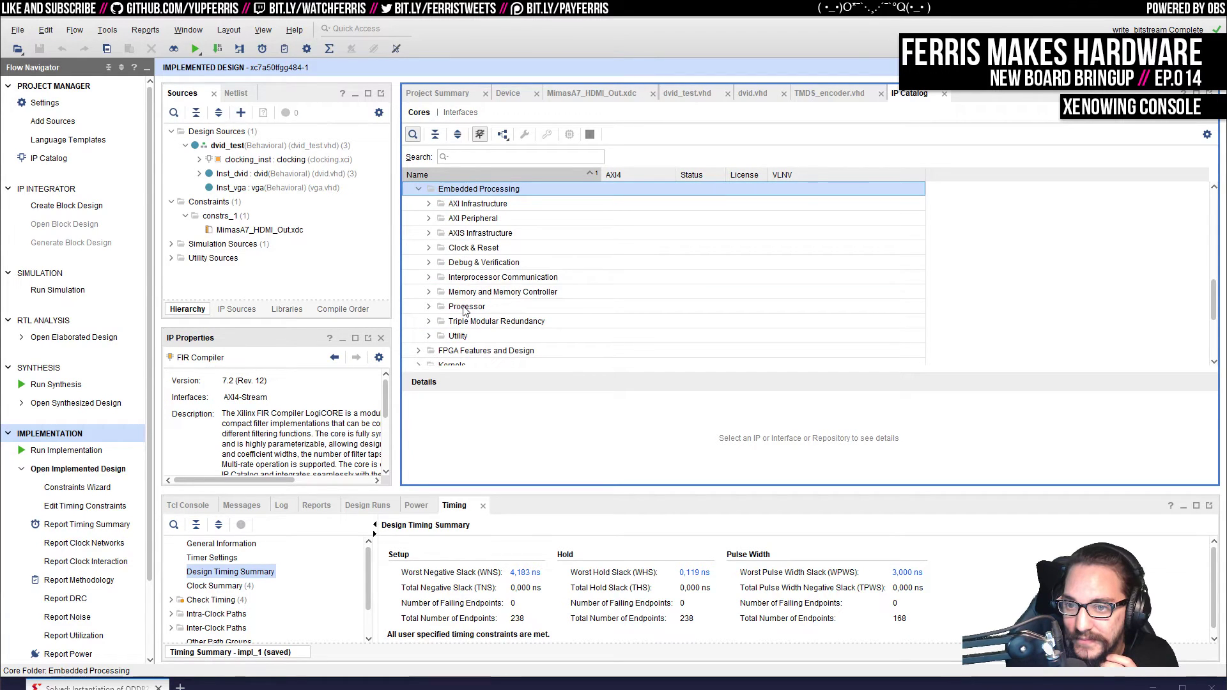
left_click(429, 262)
left_click(428, 263)
left_click(429, 277)
left_click(429, 277)
left_click(429, 292)
left_click(429, 292)
left_click(429, 306)
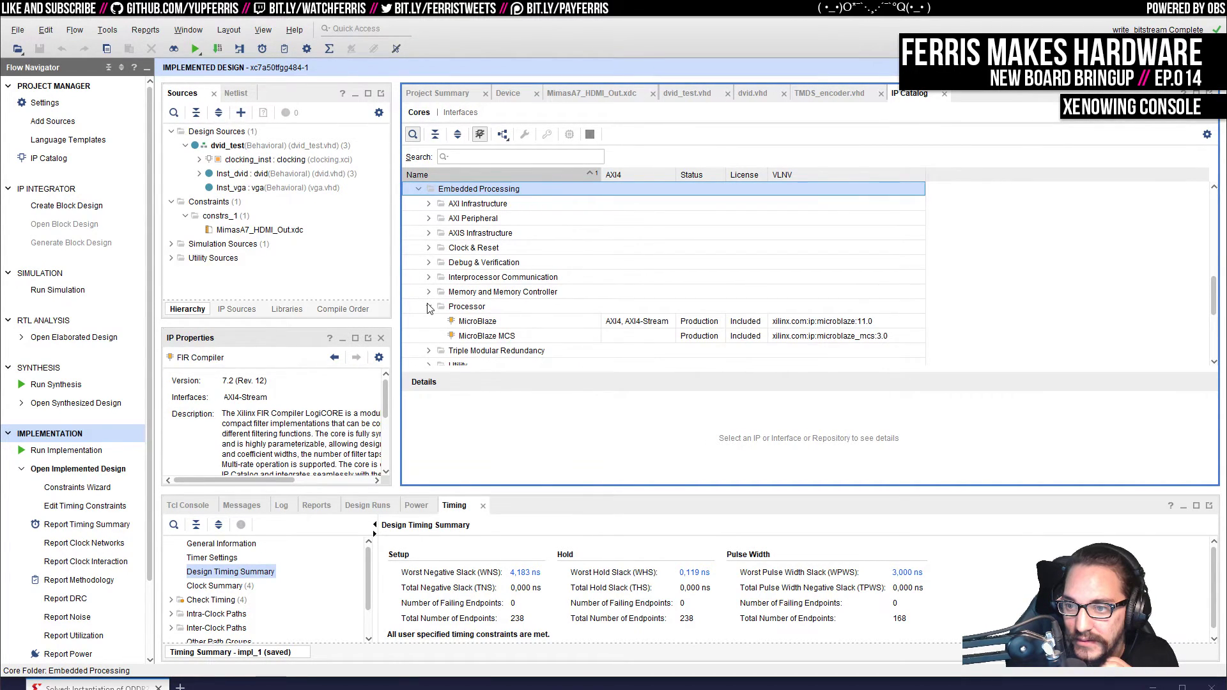
left_click(429, 307)
Step: Expand the FPGA Features and Design and Kernels categories to view their contents
scroll(429, 307, "down", 1)
left_click(419, 308)
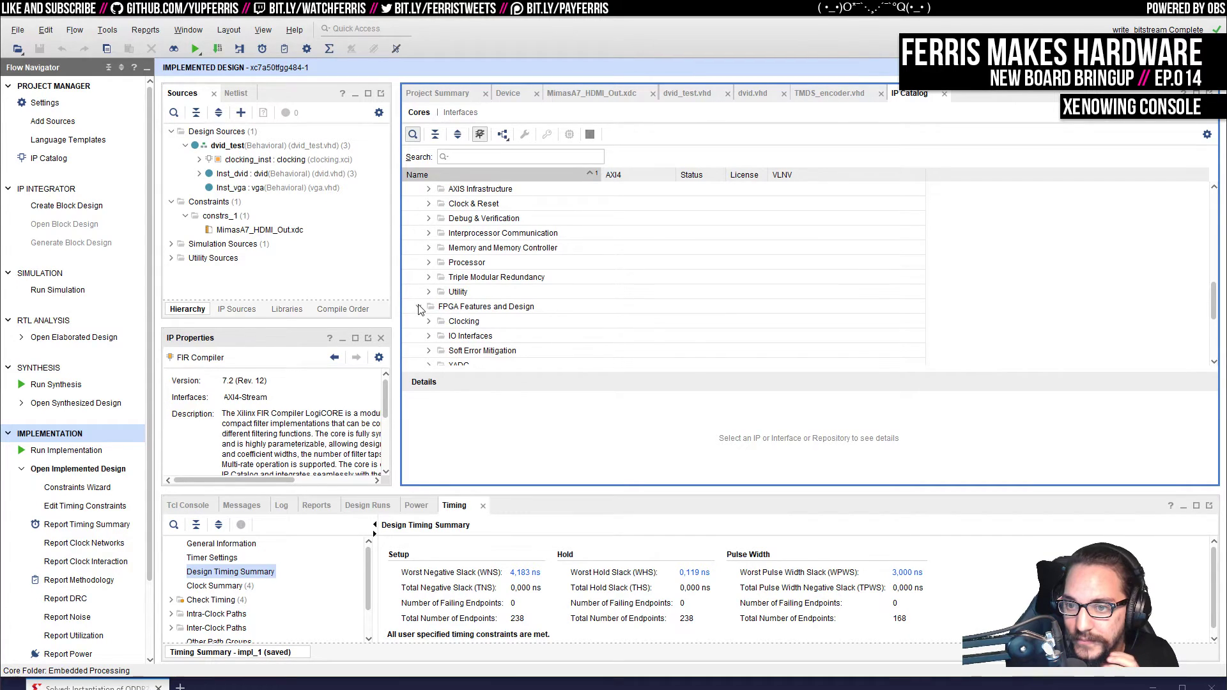
scroll(420, 310, "down", 2)
left_click(419, 292)
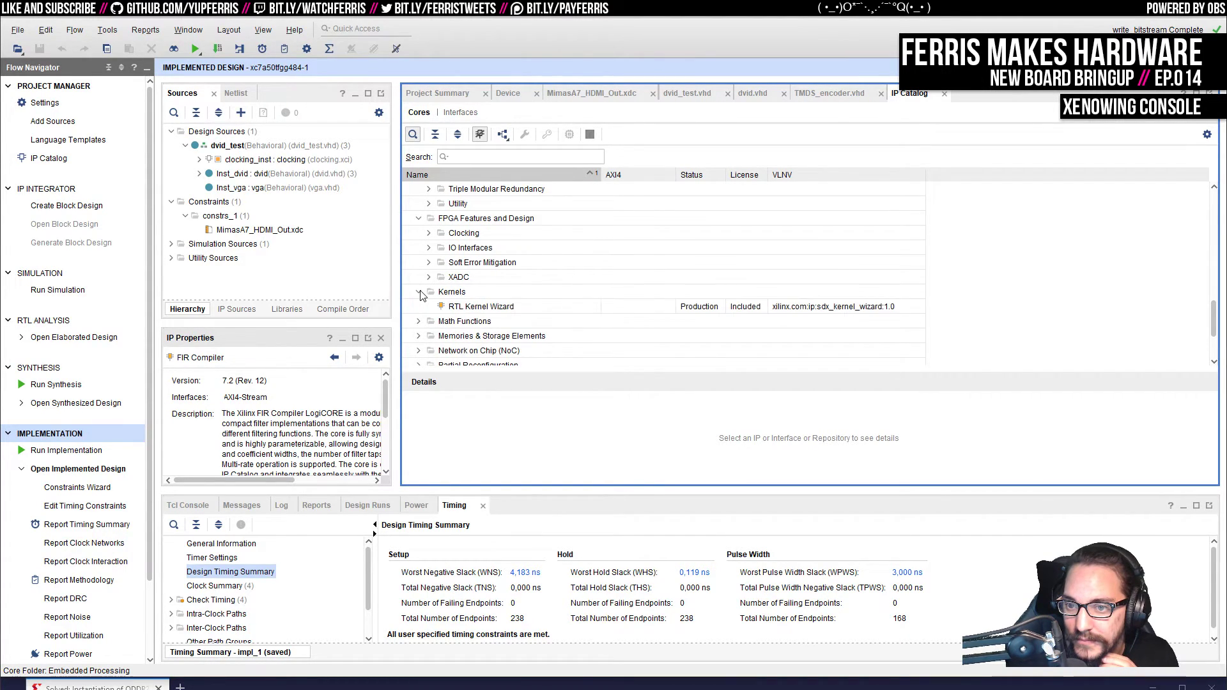
Step: Expand Math Functions and its Floating Point group, and view the Floating-point core's details
left_click(417, 322)
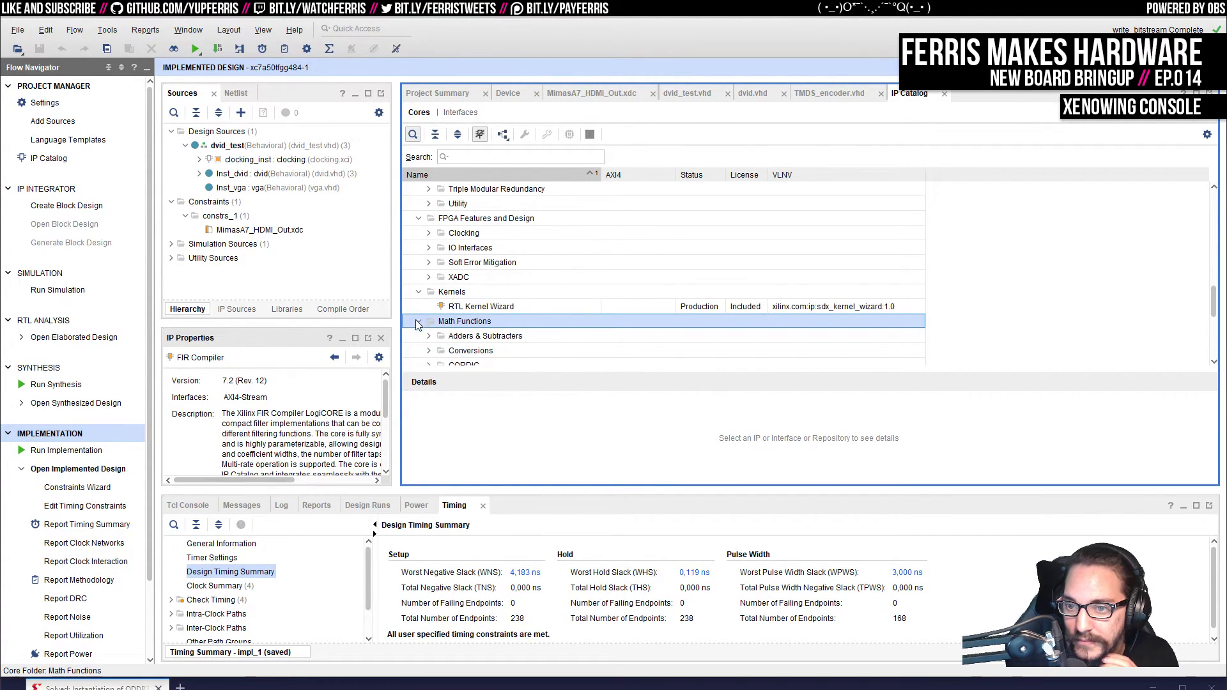
left_click(418, 320)
left_click(428, 306)
scroll(438, 297, "down", 1)
left_click(460, 278)
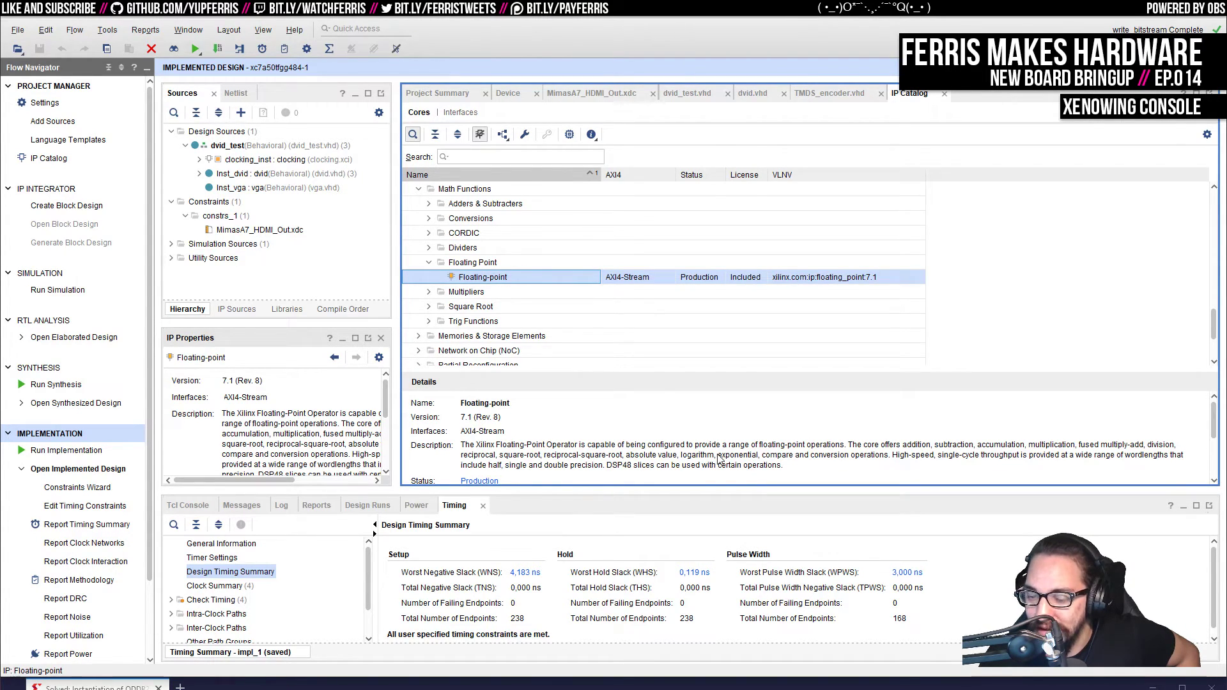
Step: Open the Floating-point core's customization and compare the Double, Custom and Single input precision settings
double_click(505, 278)
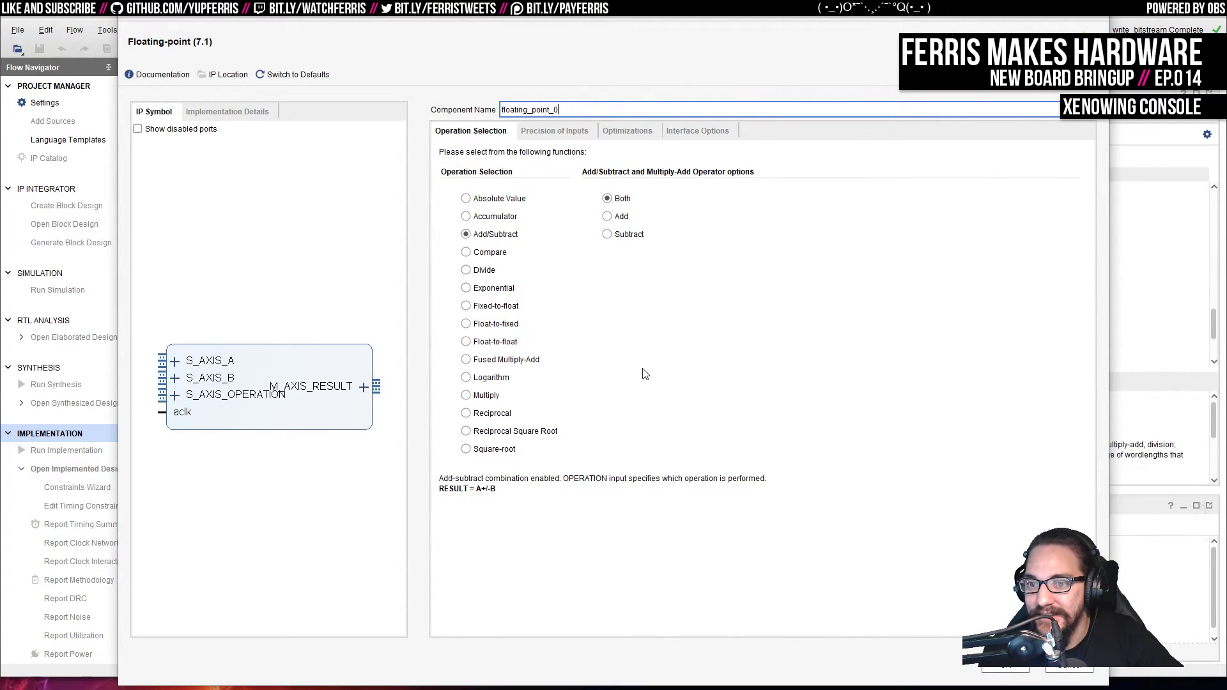
left_click(553, 135)
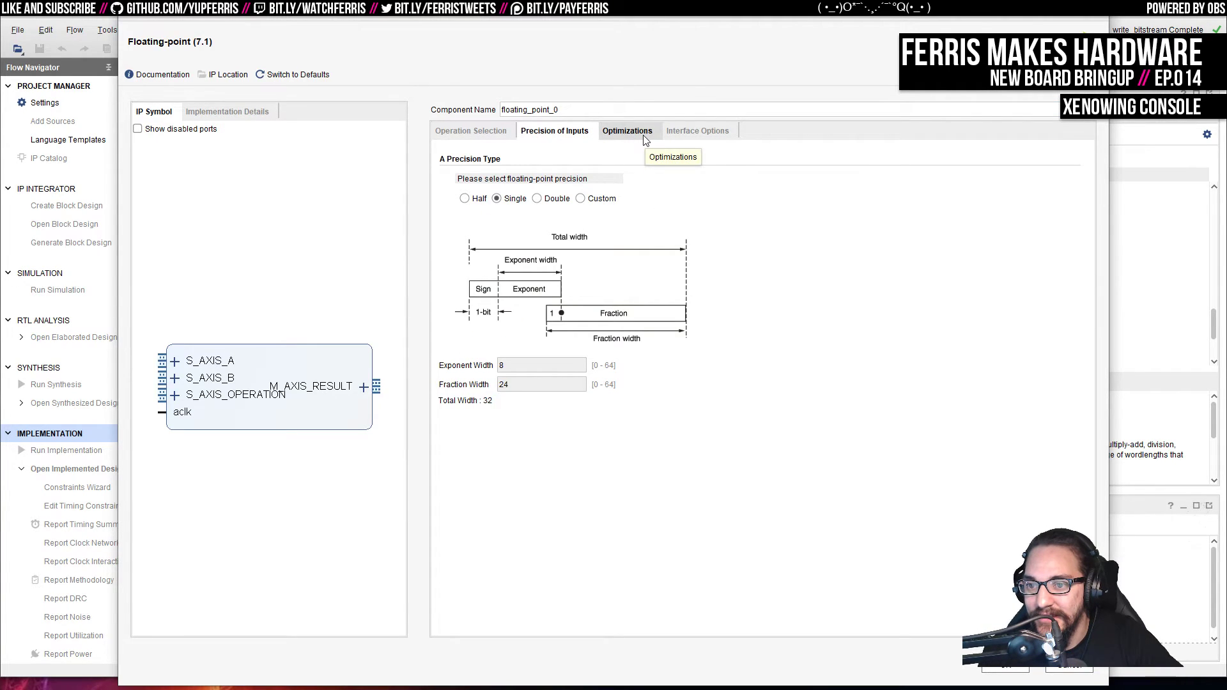
left_click(536, 198)
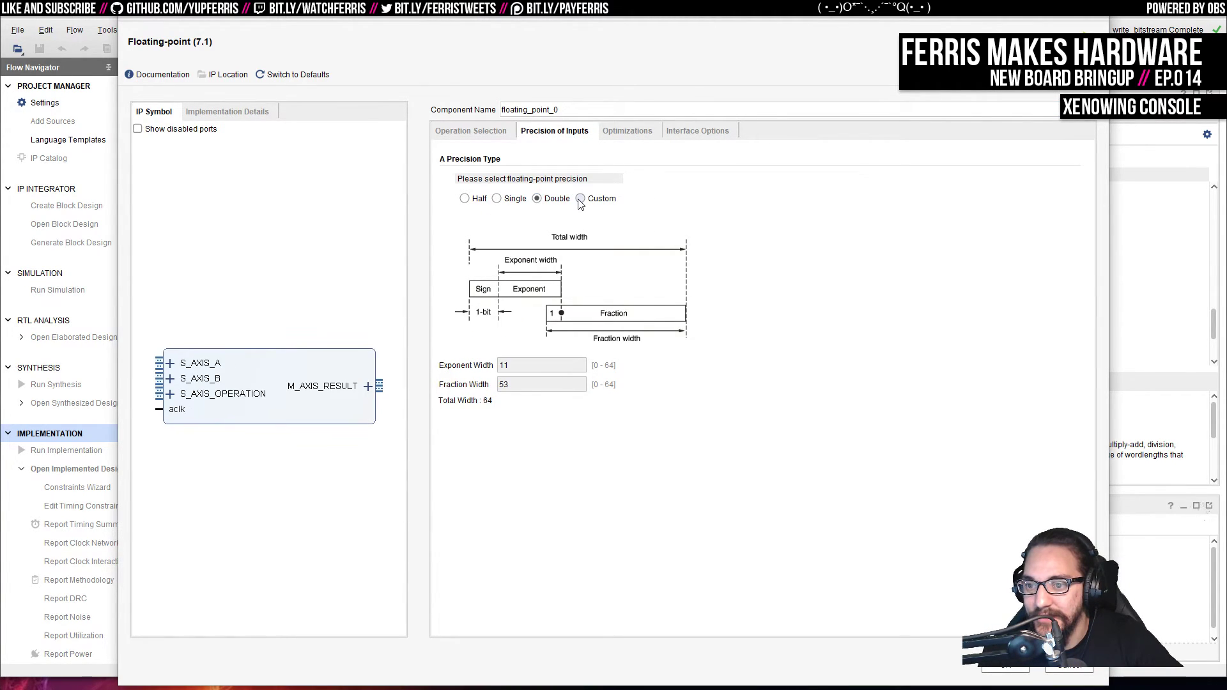
left_click(580, 199)
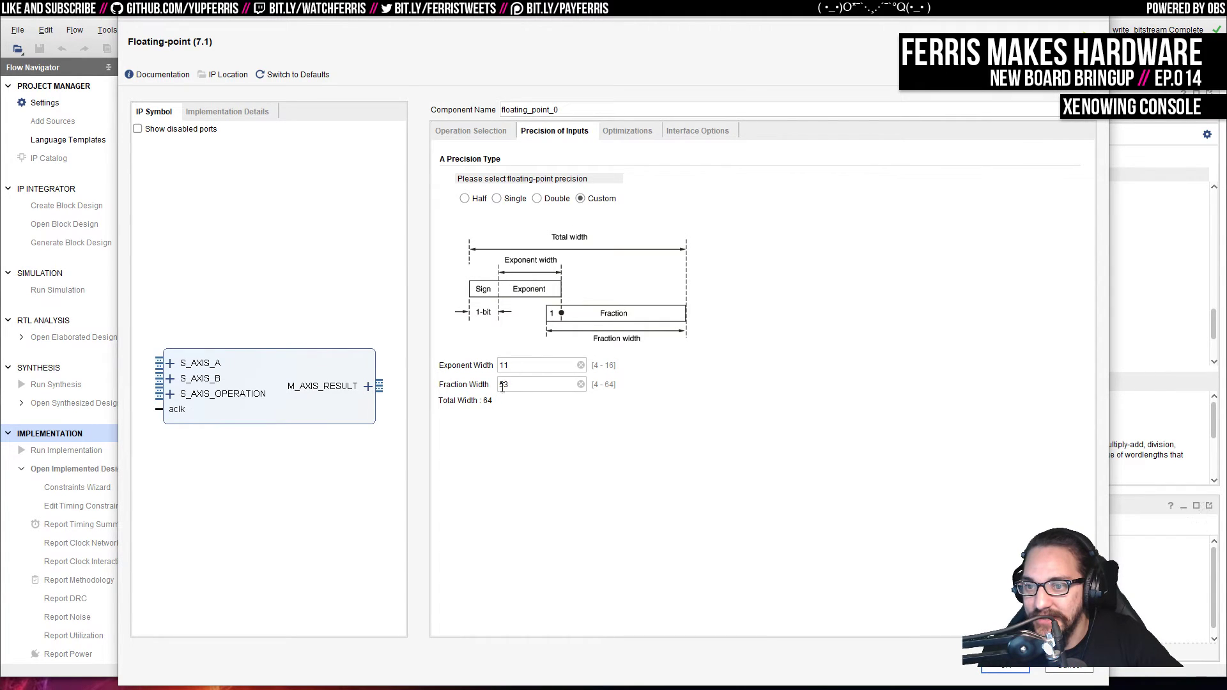
left_click(496, 202)
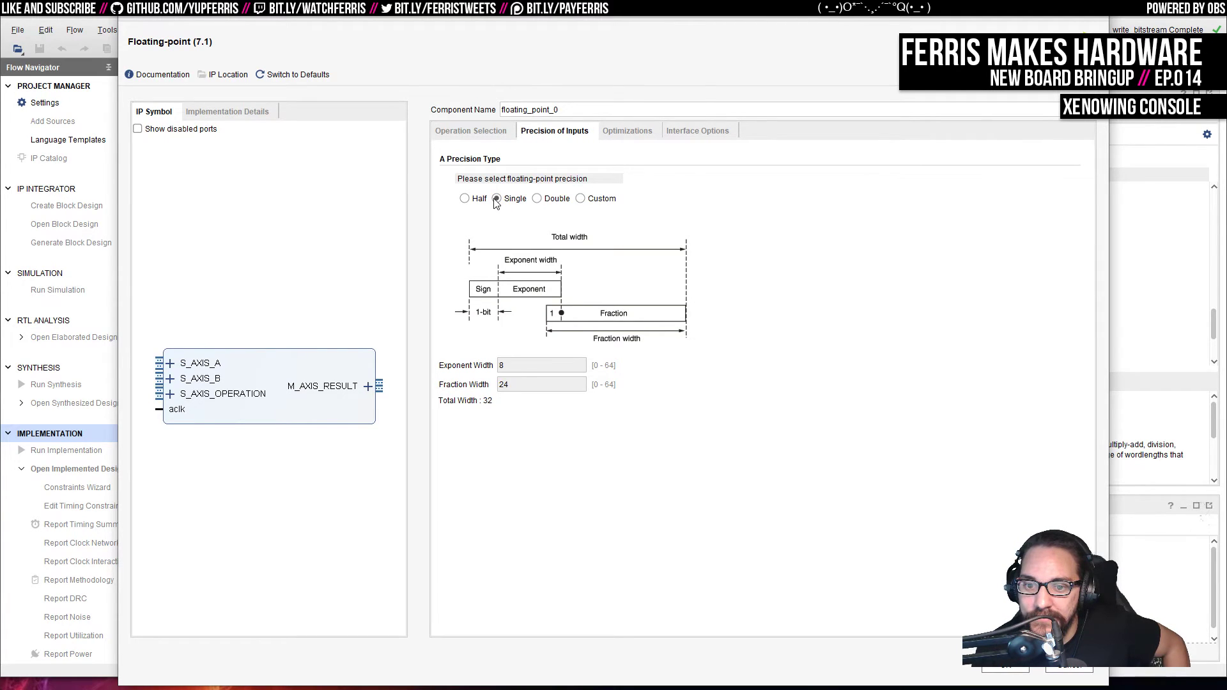
Step: Compare the Low Latency and High Speed architecture optimizations, review the precision and operation settings, and cancel the Floating-point customization
left_click(627, 131)
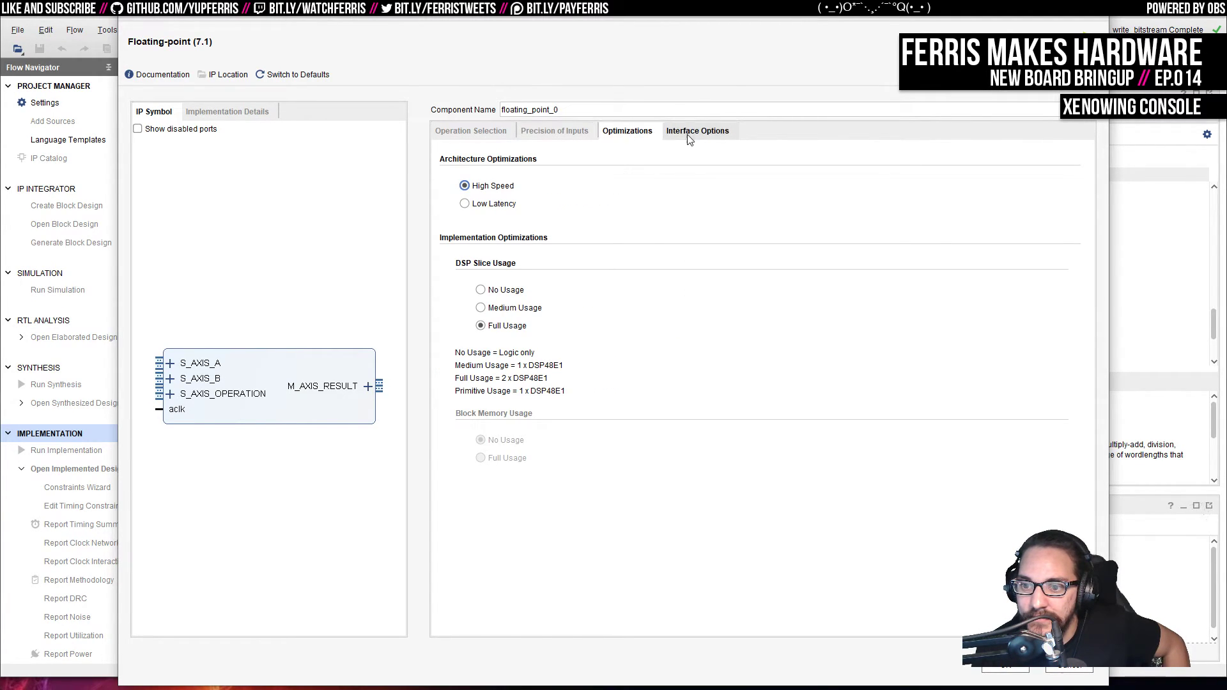
left_click(499, 206)
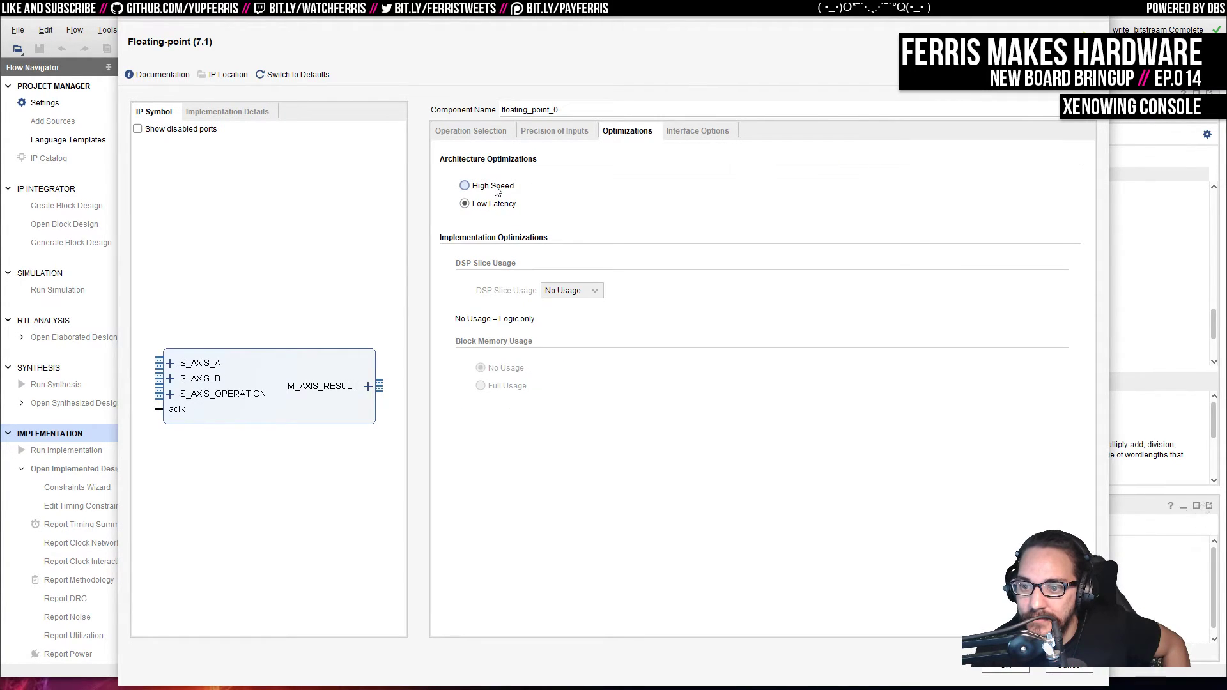
left_click(496, 192)
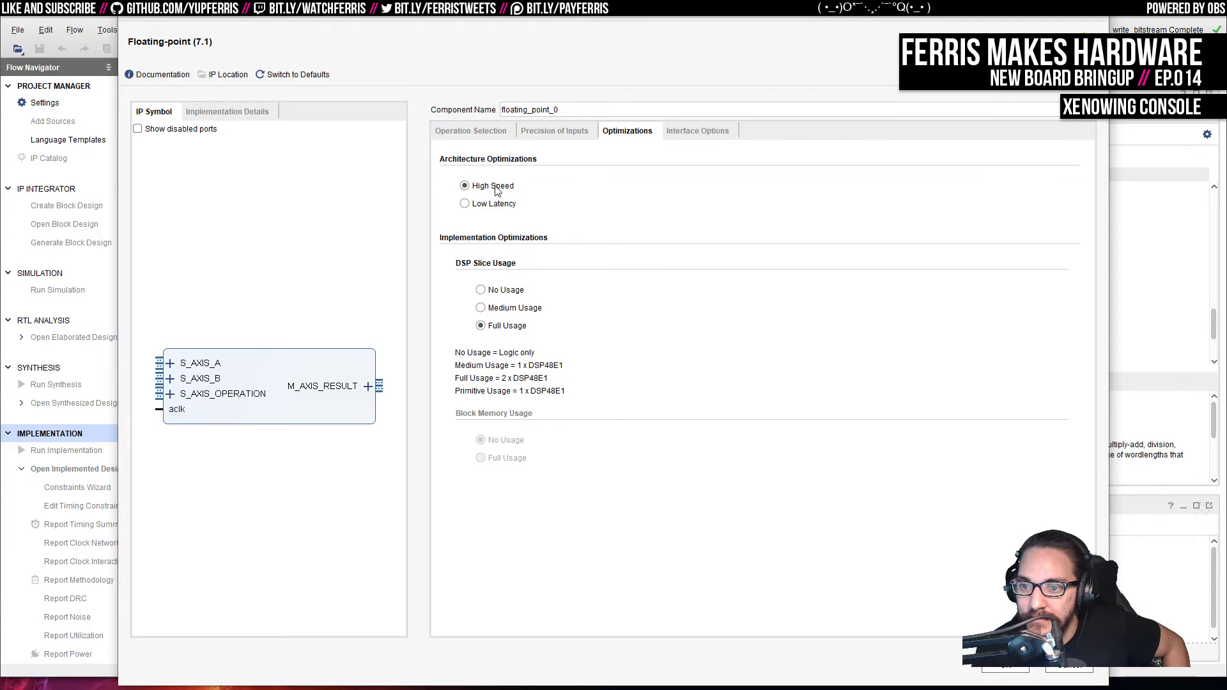
left_click(553, 131)
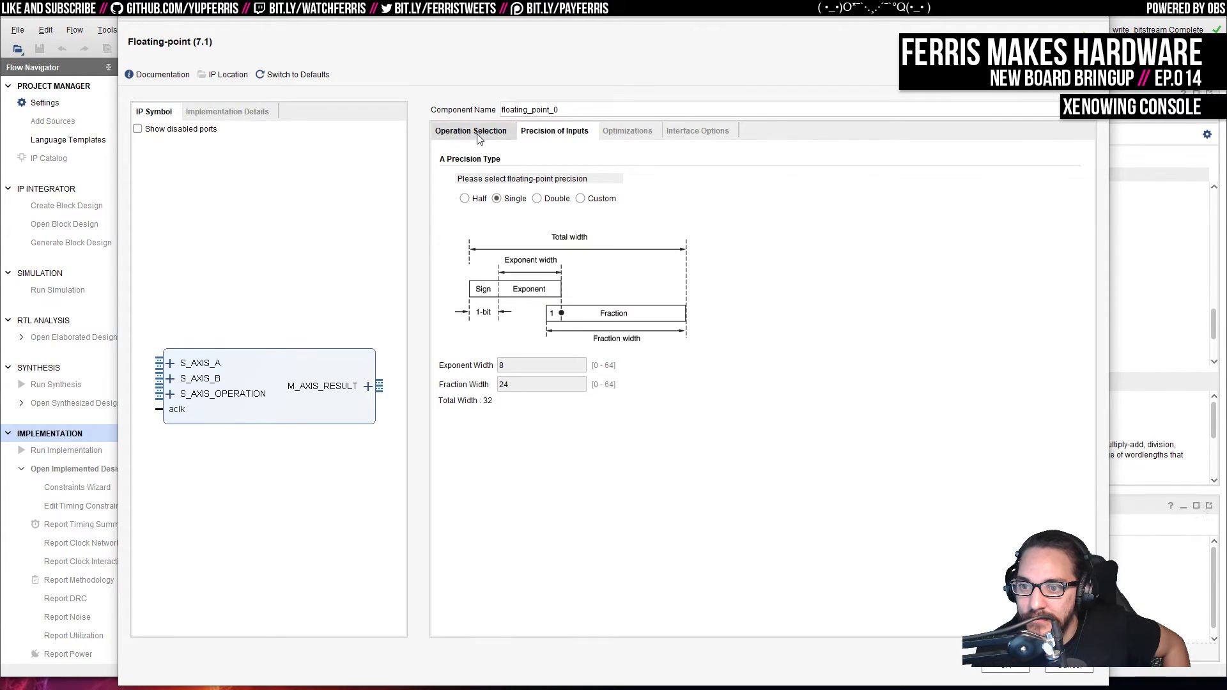
left_click(478, 135)
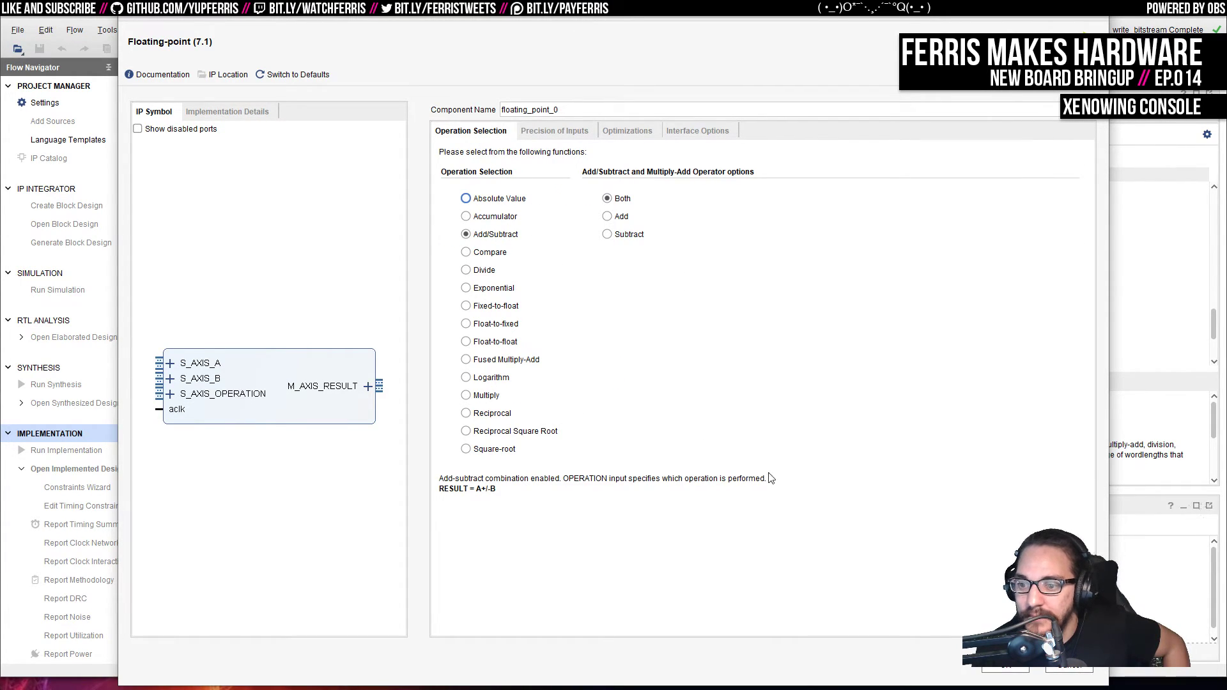
left_click(1068, 667)
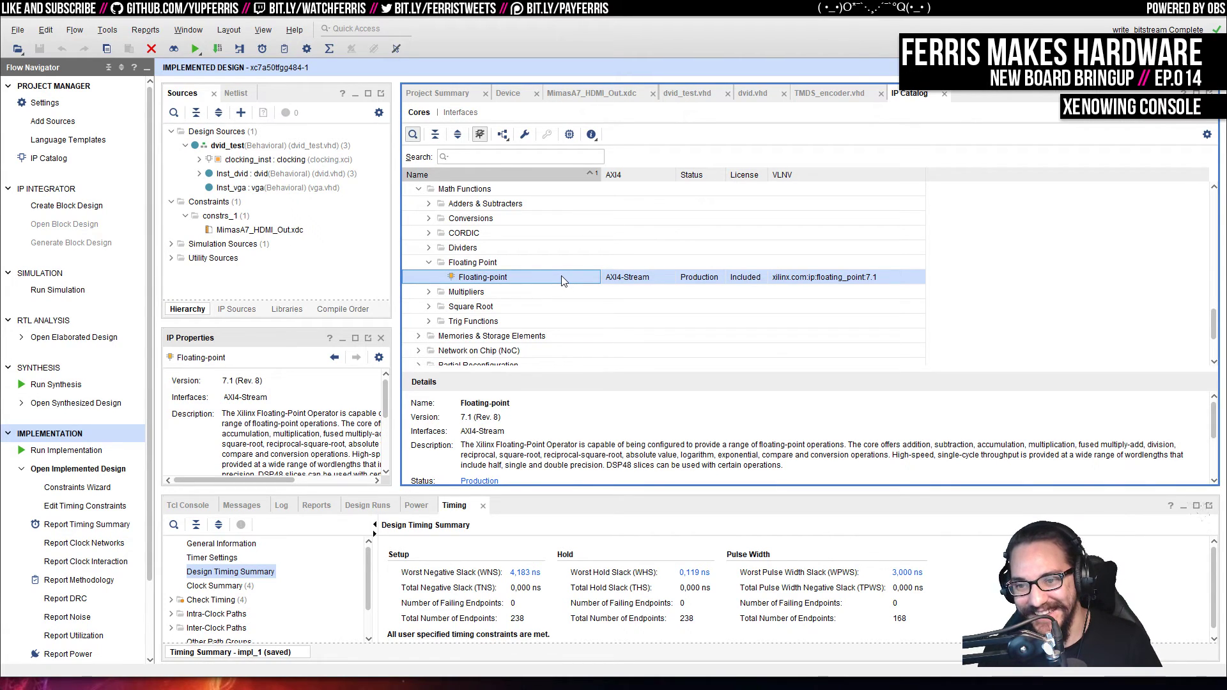
Step: Collapse Floating Point and look through the Multipliers, Square Root and Trig Functions groups of Math Functions
left_click(428, 263)
left_click(429, 280)
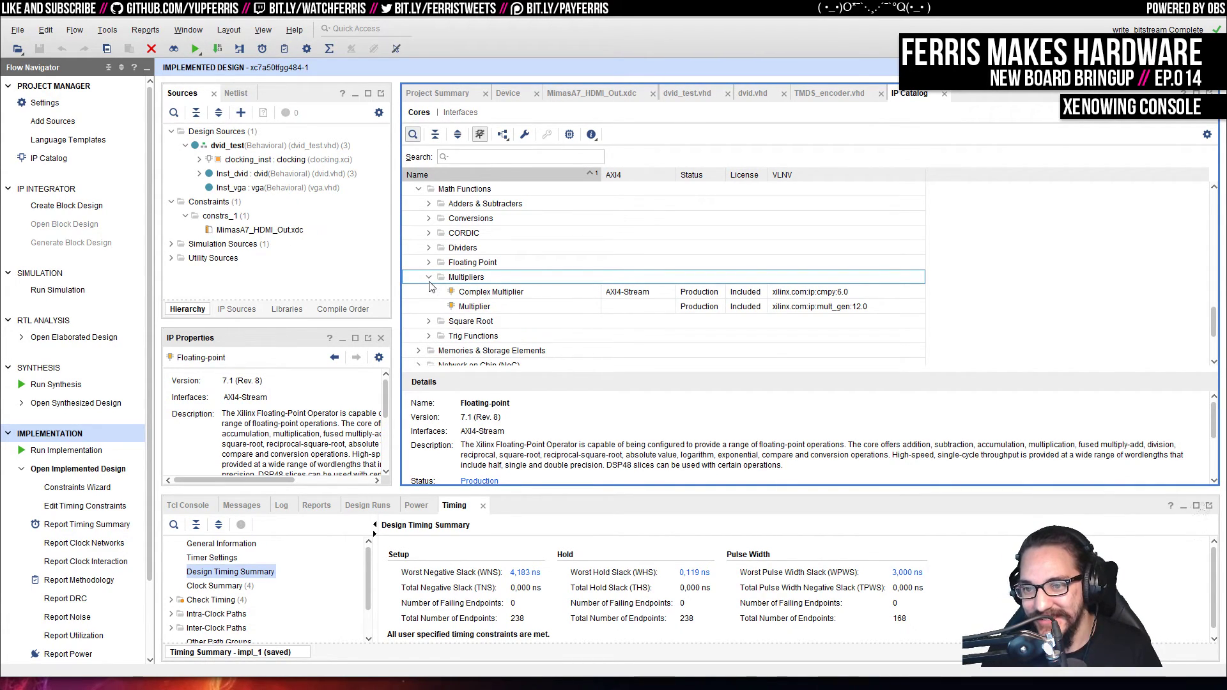
left_click(429, 280)
left_click(429, 292)
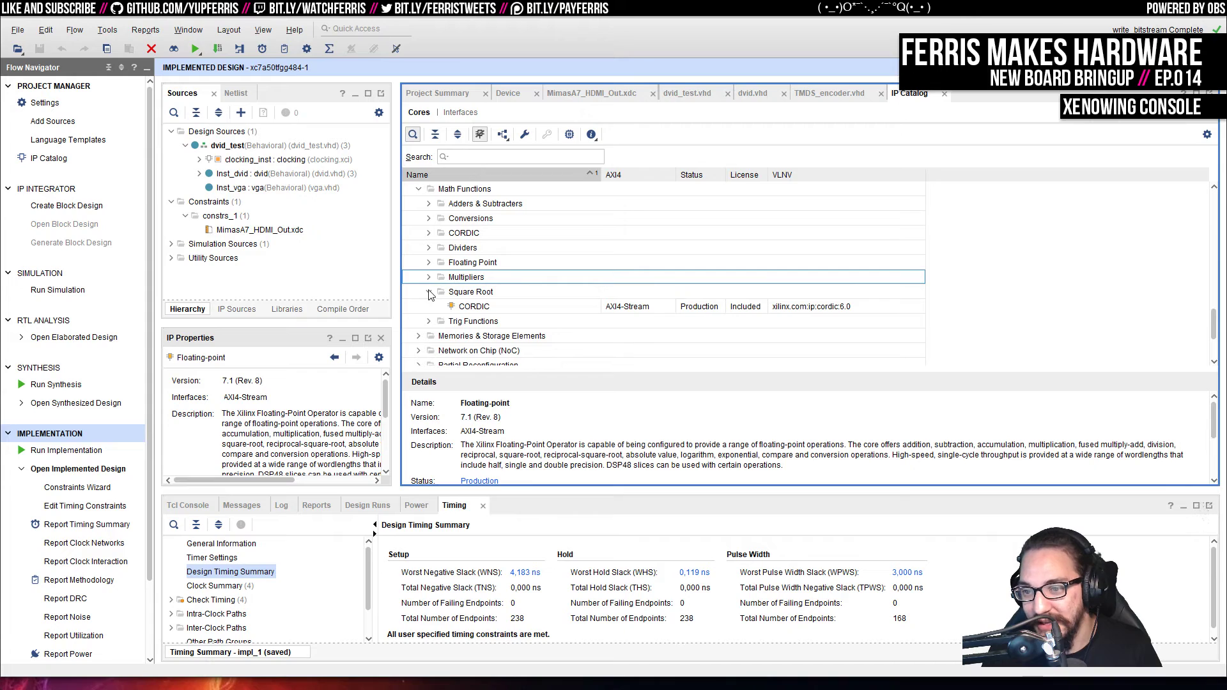
left_click(429, 321)
scroll(431, 324, "down", 2)
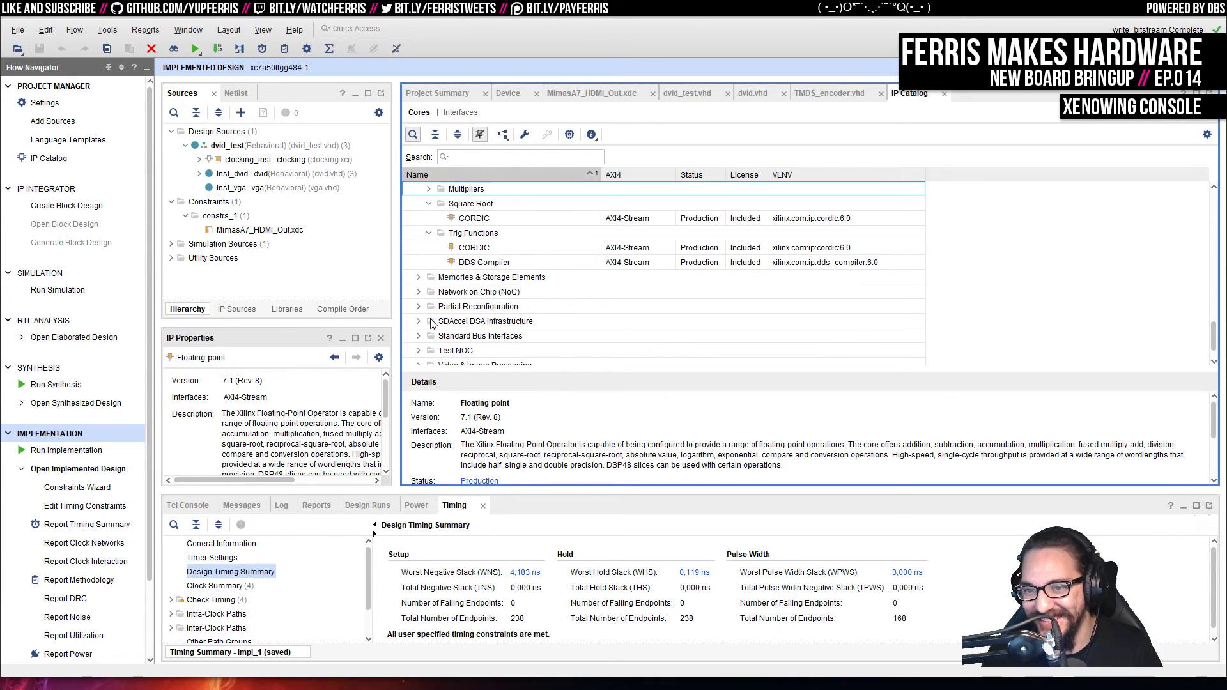
Step: Expand Memories & Storage Elements and look through its FIFO, Memory Interface Generators, RAMs & ROMs, and RAMs & ROMs & BRAM groups
left_click(419, 276)
left_click(428, 307)
left_click(428, 307)
left_click(429, 322)
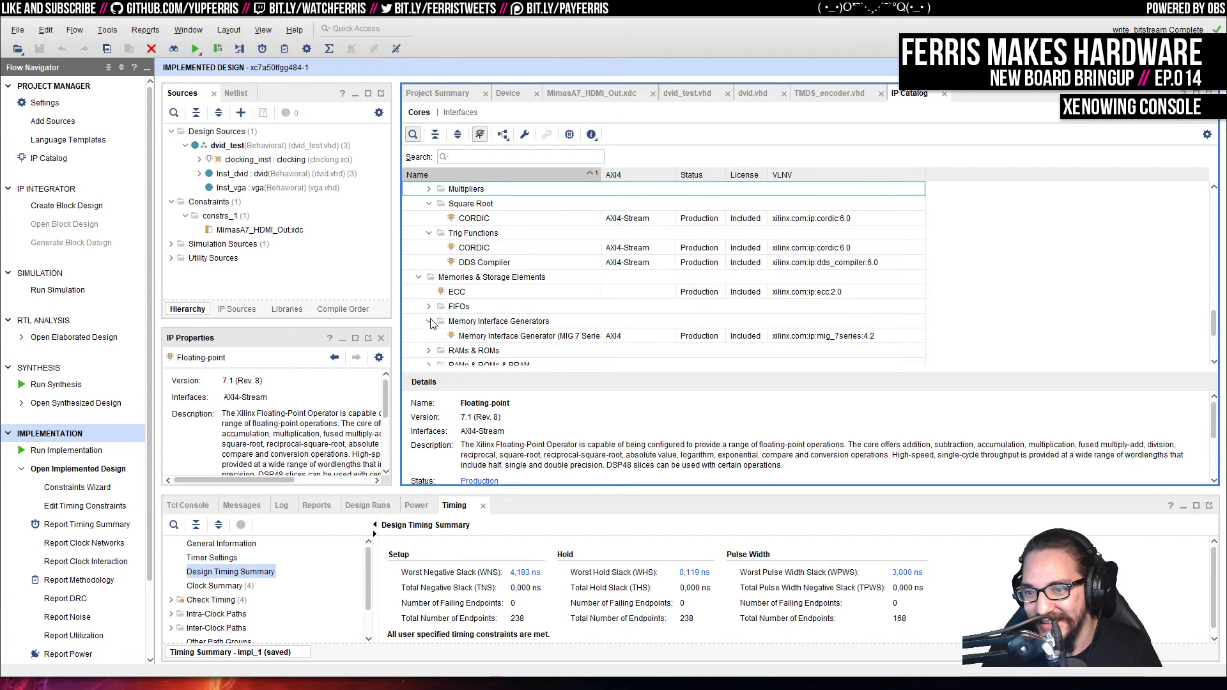
left_click(429, 321)
scroll(430, 324, "down", 1)
left_click(428, 292)
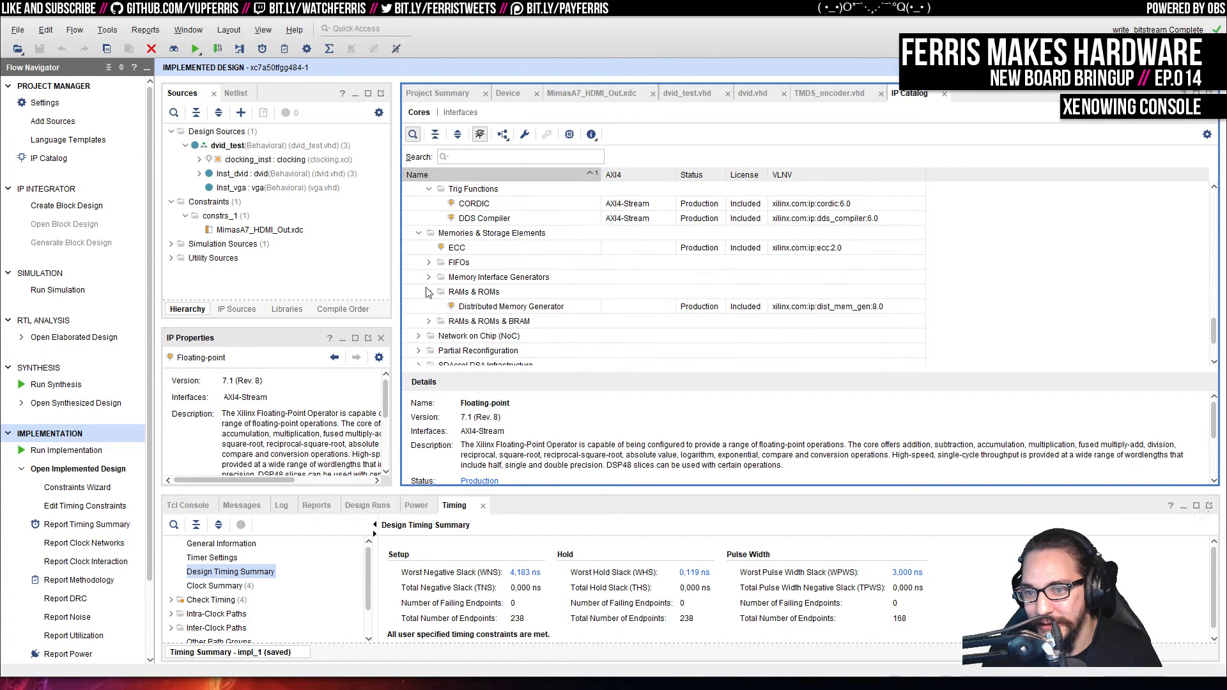
left_click(428, 292)
left_click(428, 307)
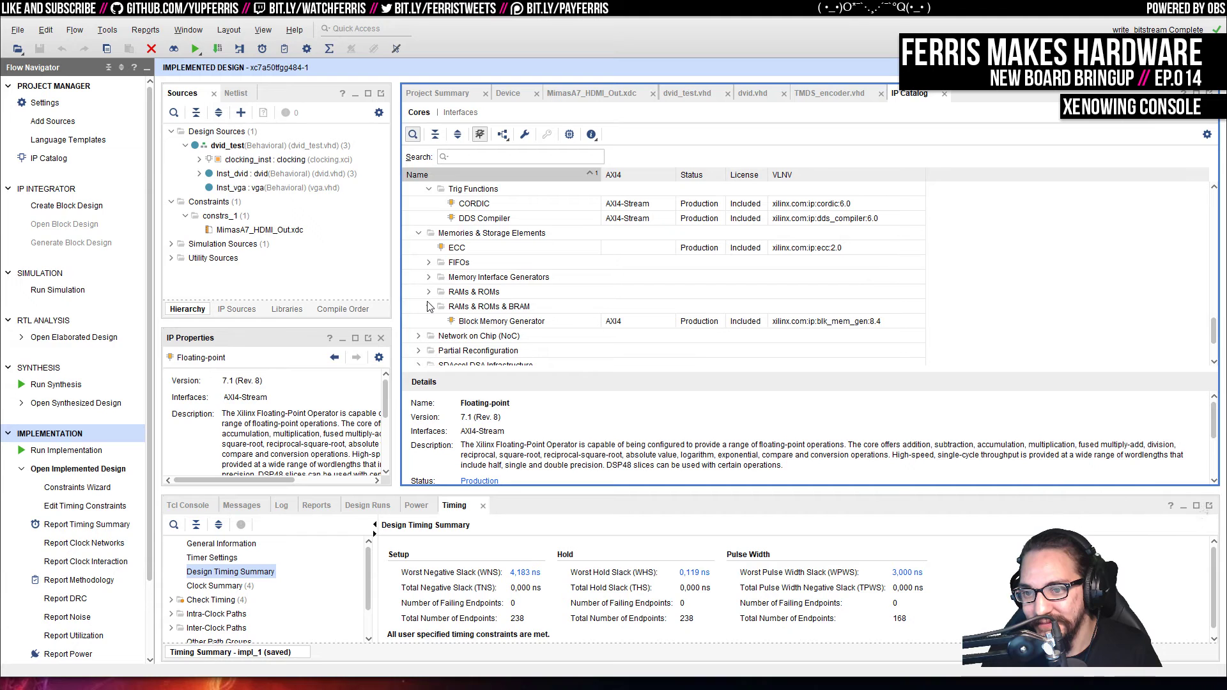
Step: Open the Block Memory Generator's customization, view its interface types, and set the memory type to Simple Dual Port RAM
left_click(511, 321)
double_click(511, 321)
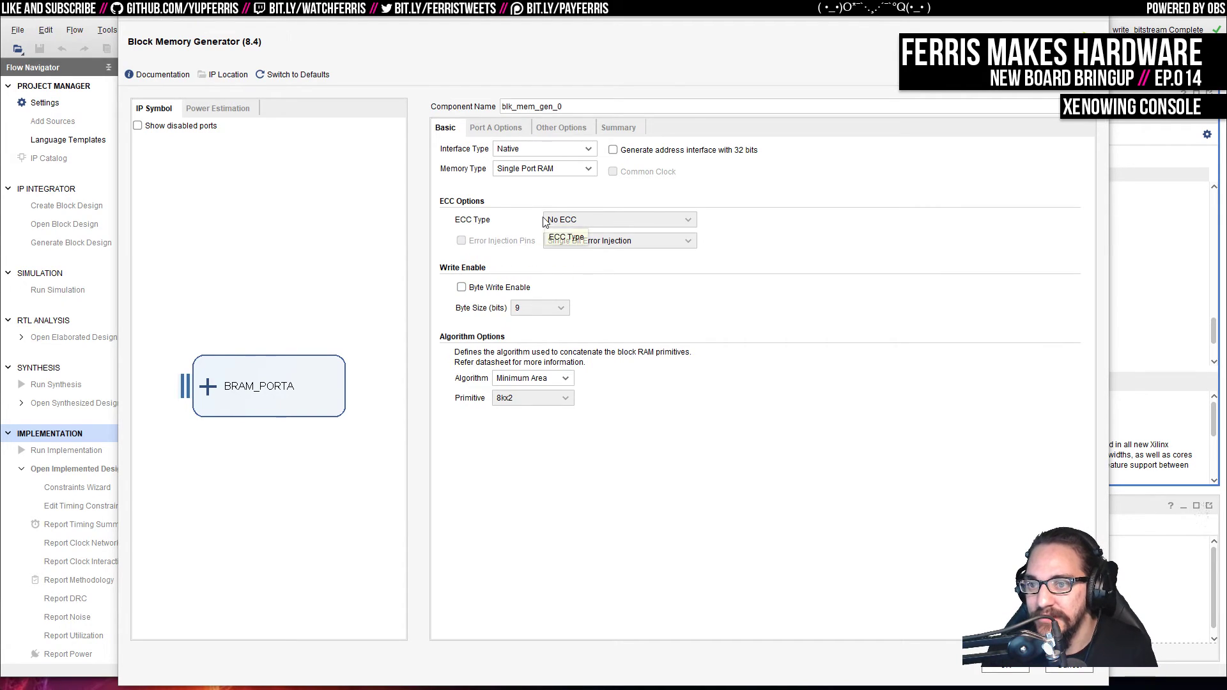
left_click(589, 149)
left_click(589, 149)
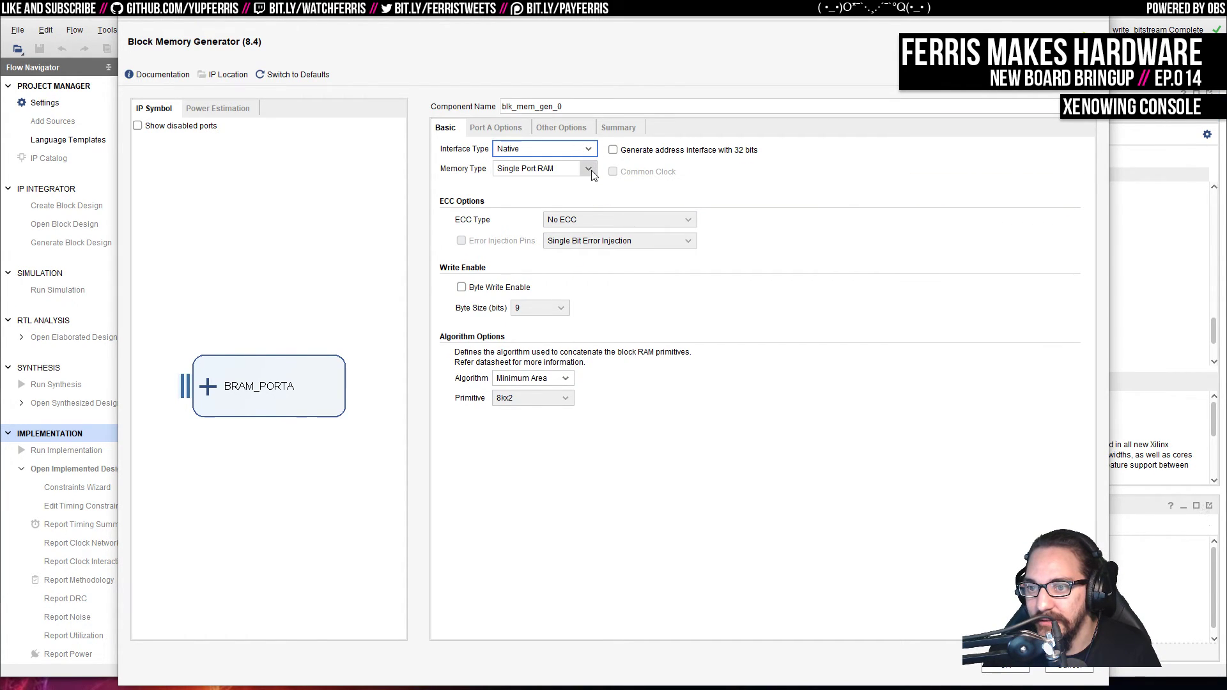
left_click(591, 170)
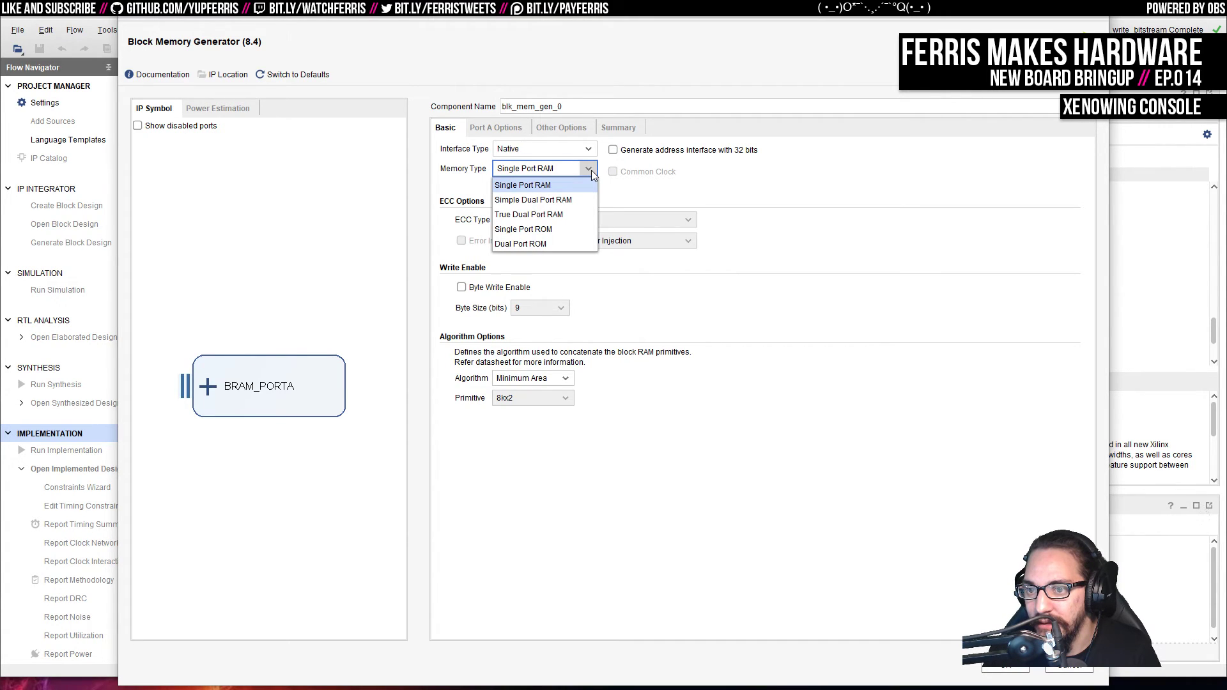
left_click(524, 199)
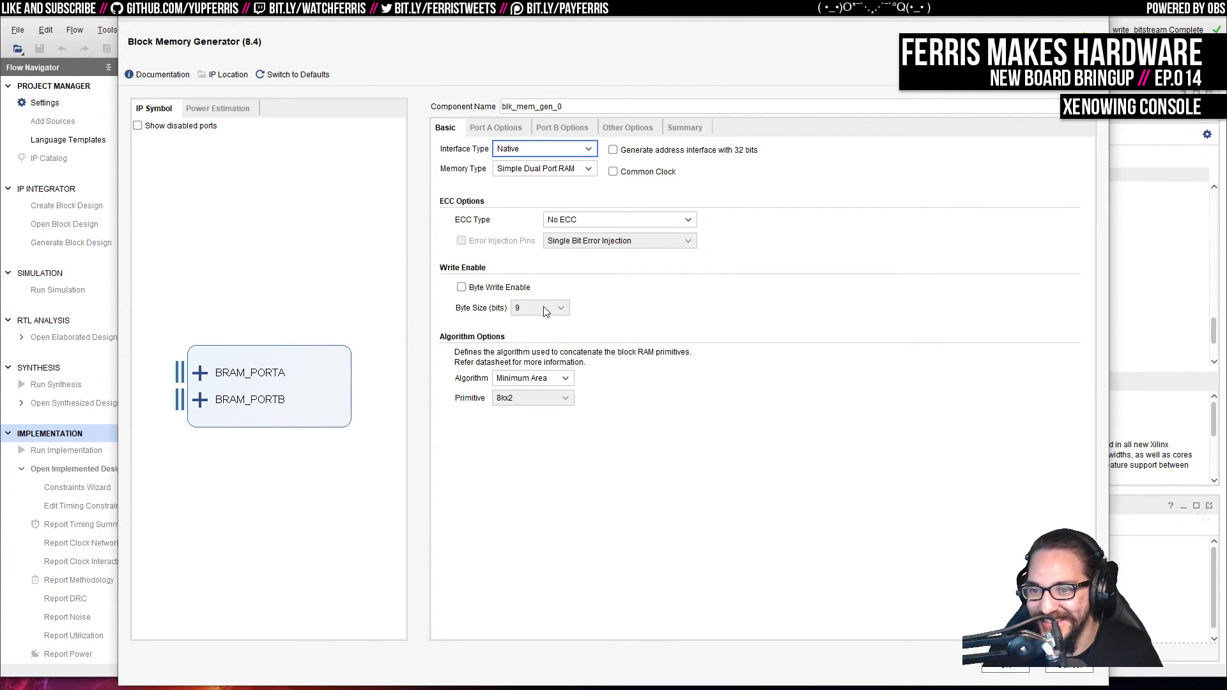
Step: Try the Byte Write Enable option, turn it off again, and review the algorithm choices, keeping Minimum Area
left_click(515, 293)
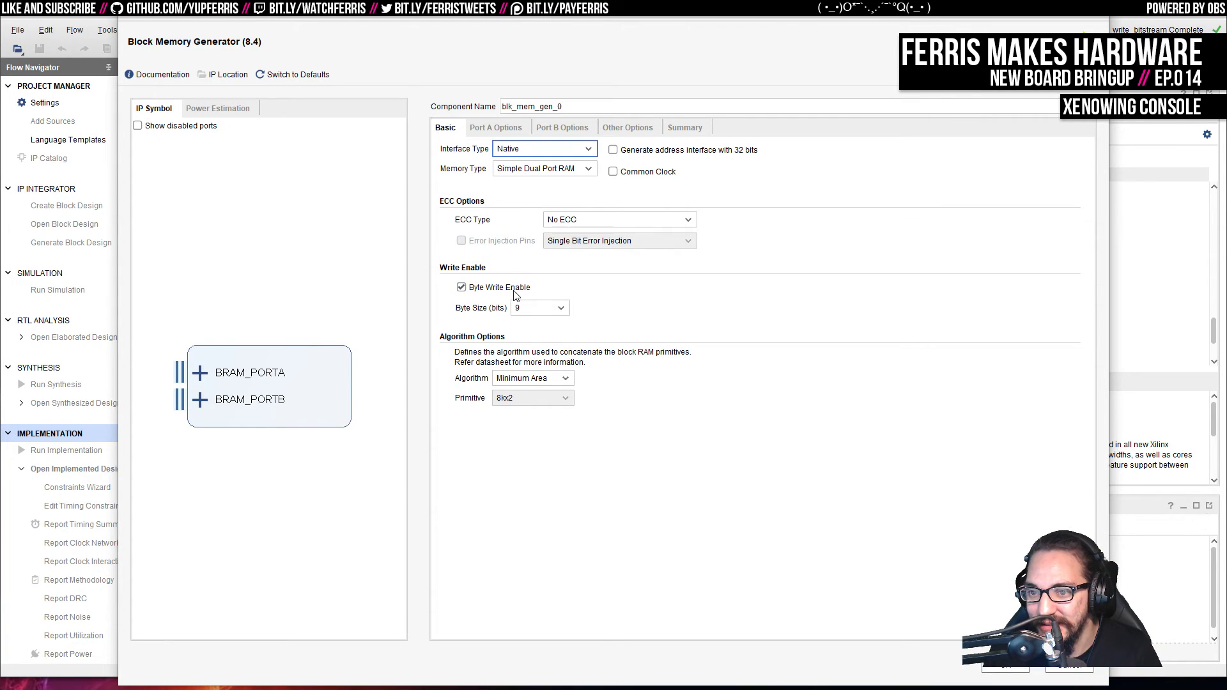
left_click(515, 294)
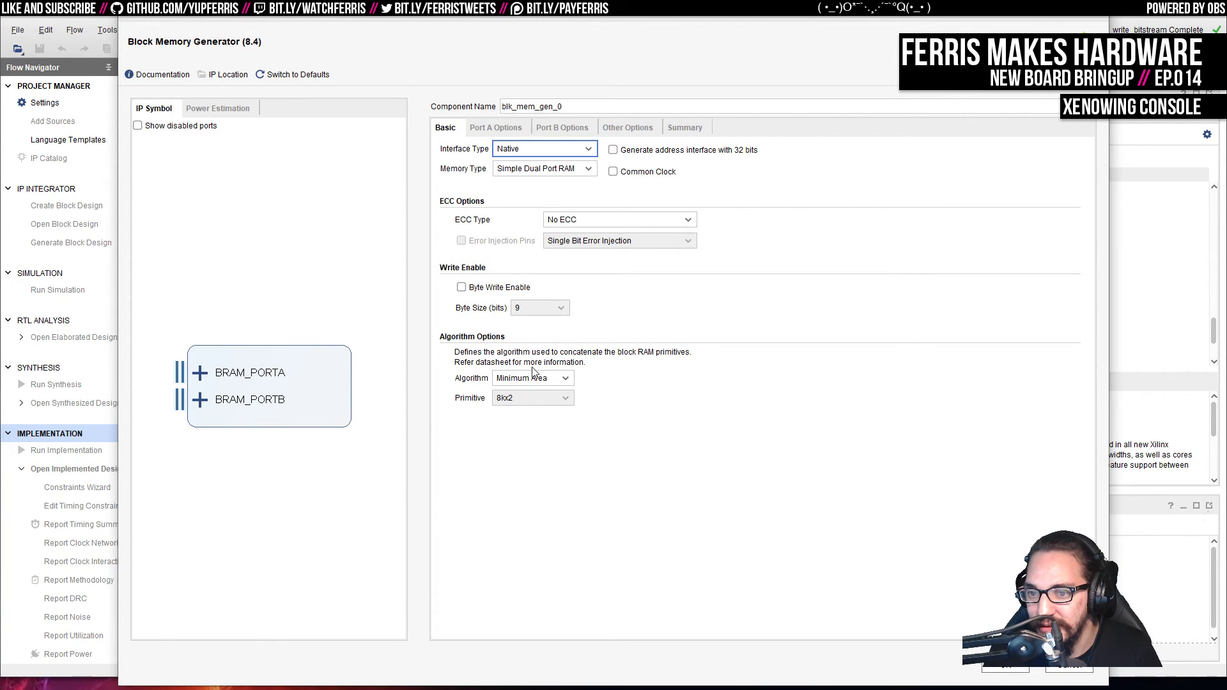
left_click(564, 378)
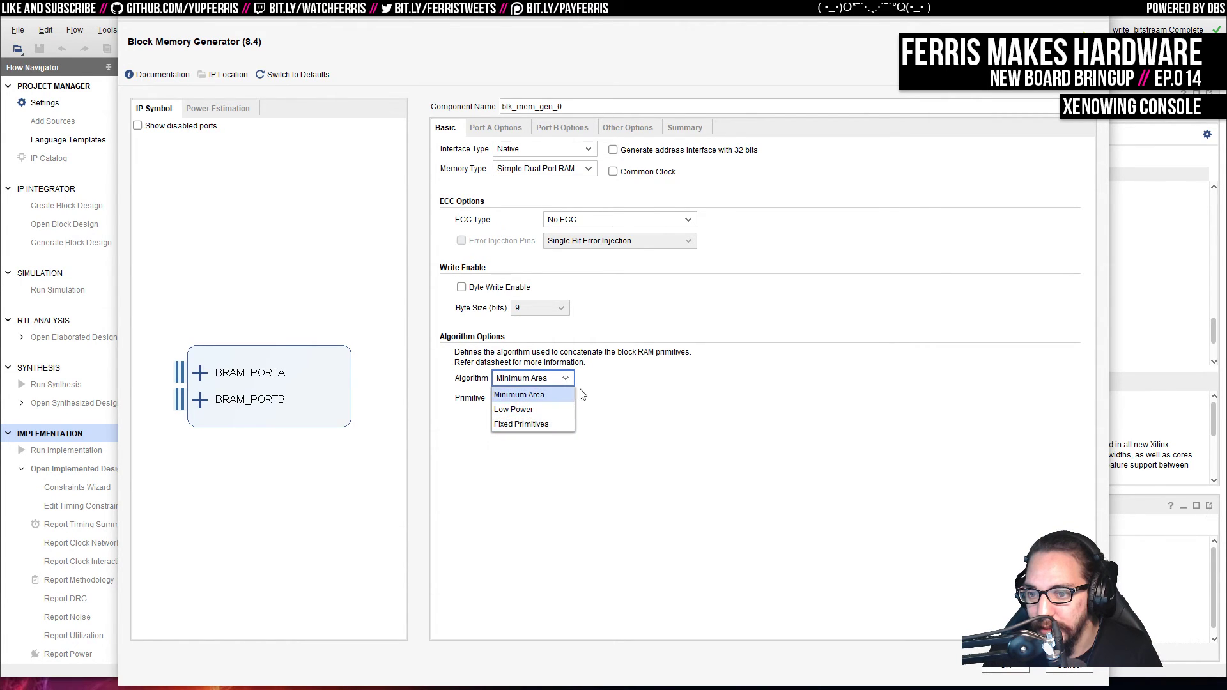
left_click(534, 395)
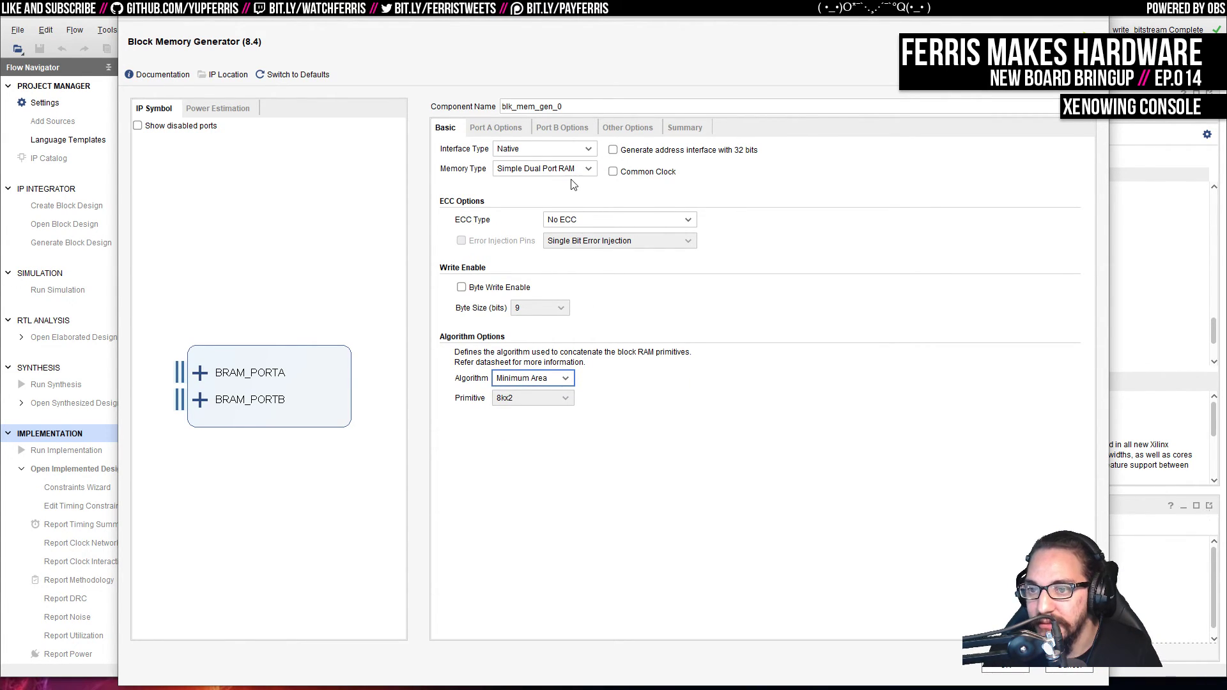
Step: Review the Port A and Port B options and set Port A's operating mode to Write First
left_click(497, 128)
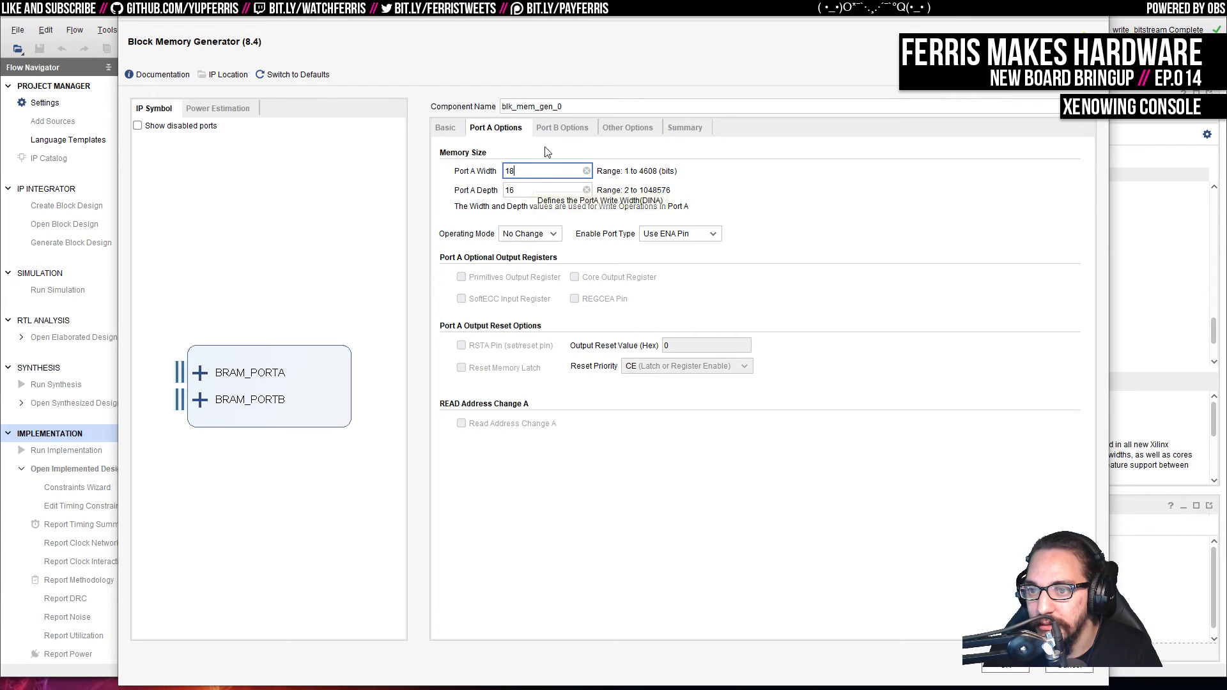
left_click(573, 130)
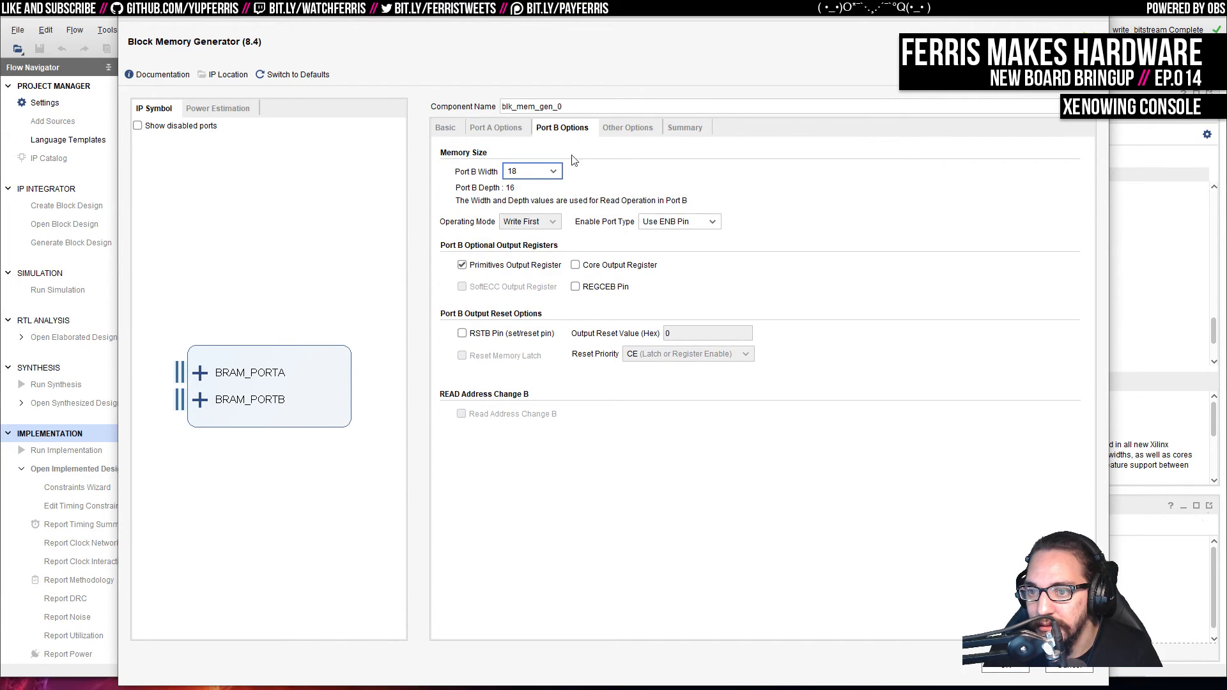
left_click(506, 127)
left_click(537, 234)
left_click(539, 246)
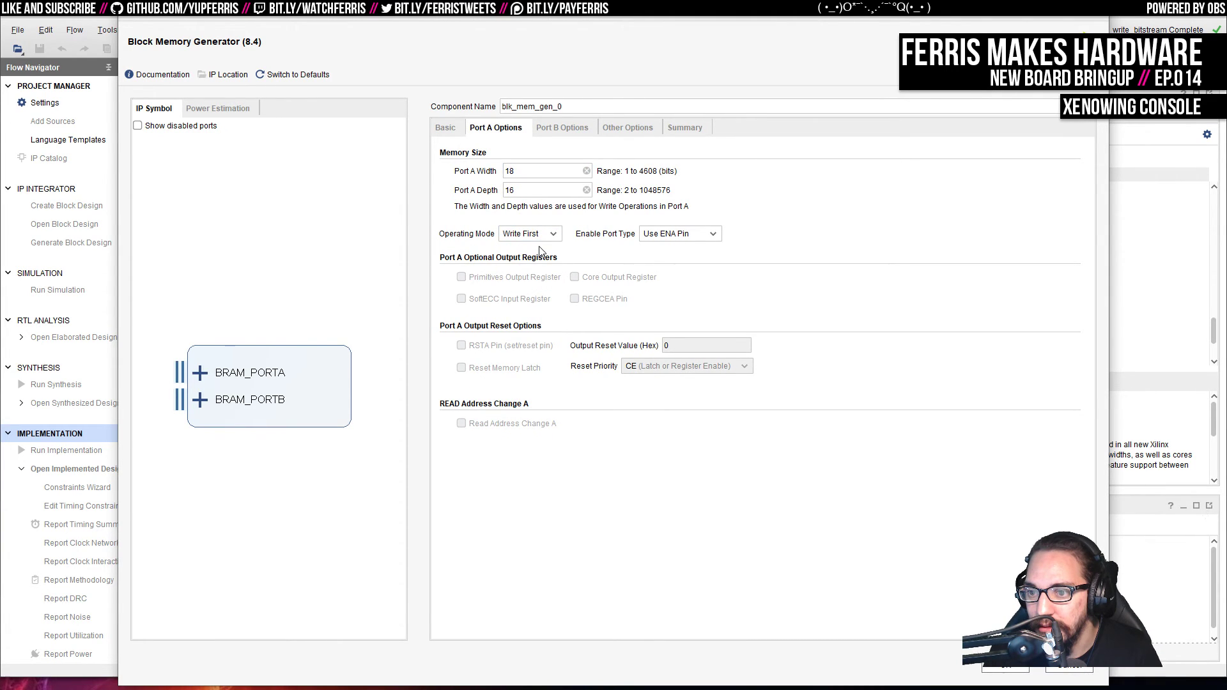
Step: Check the remaining Block Memory Generator options and its summary, and cancel the customization
left_click(562, 131)
left_click(652, 128)
left_click(664, 127)
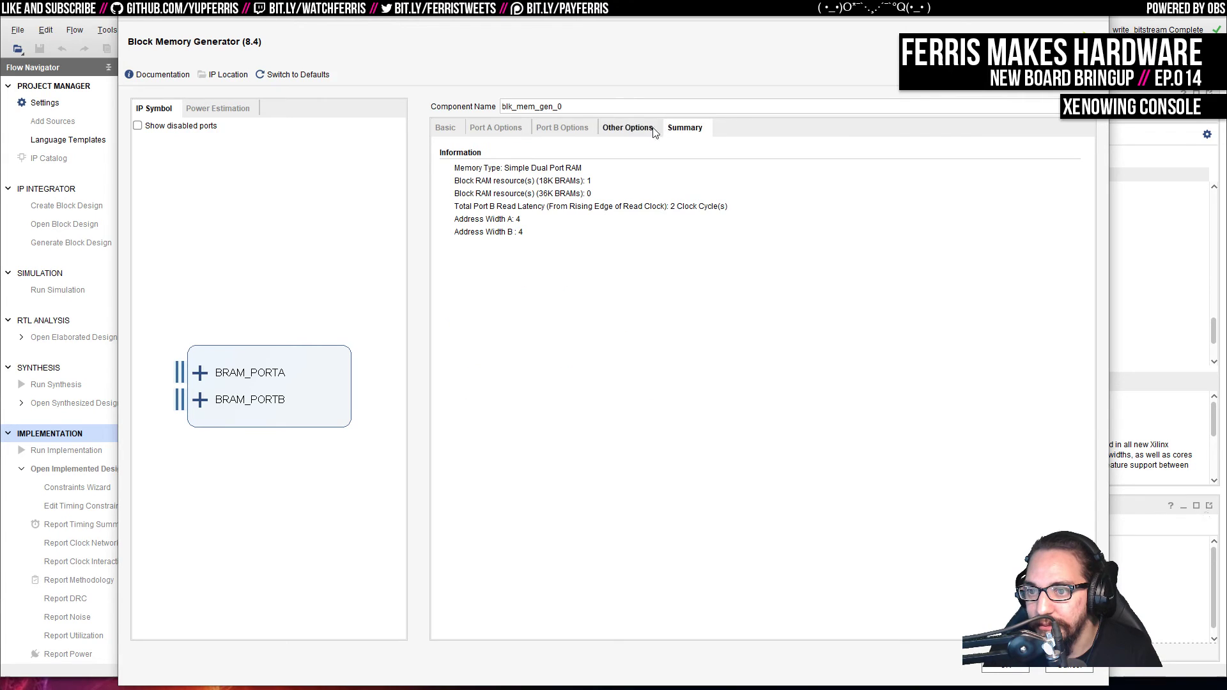
left_click(1061, 668)
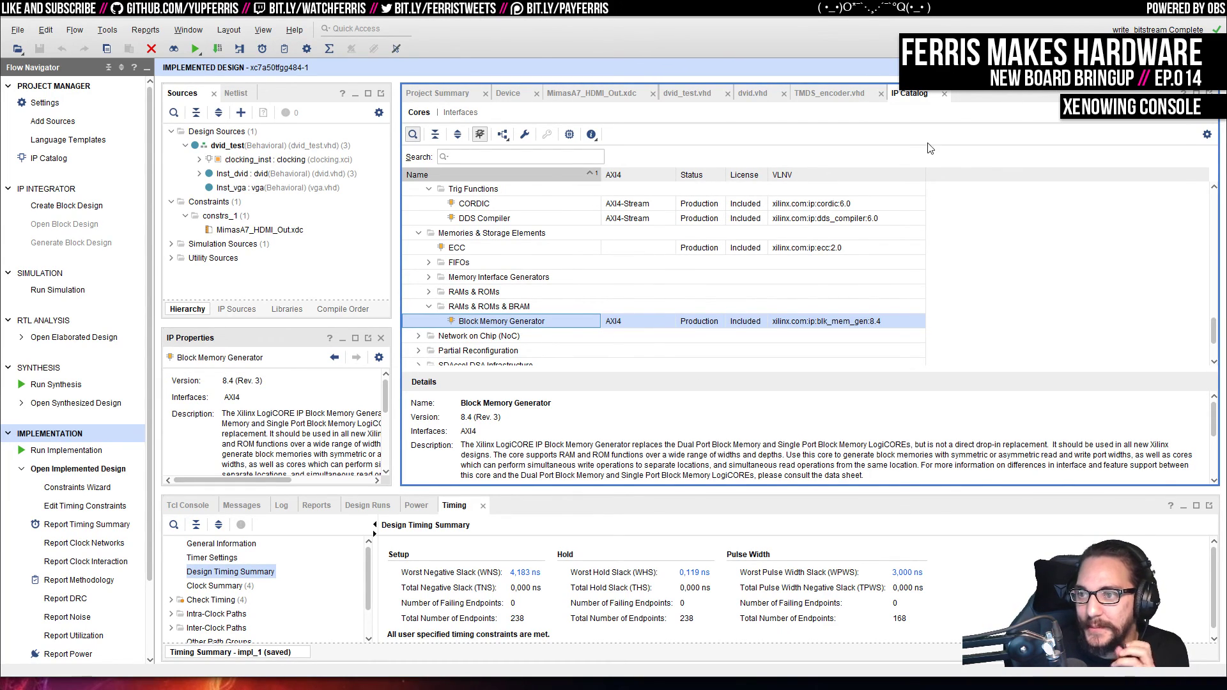
Step: Close the IP Catalog and return to the beginning of TMDS_encoder.vhd
left_click(944, 93)
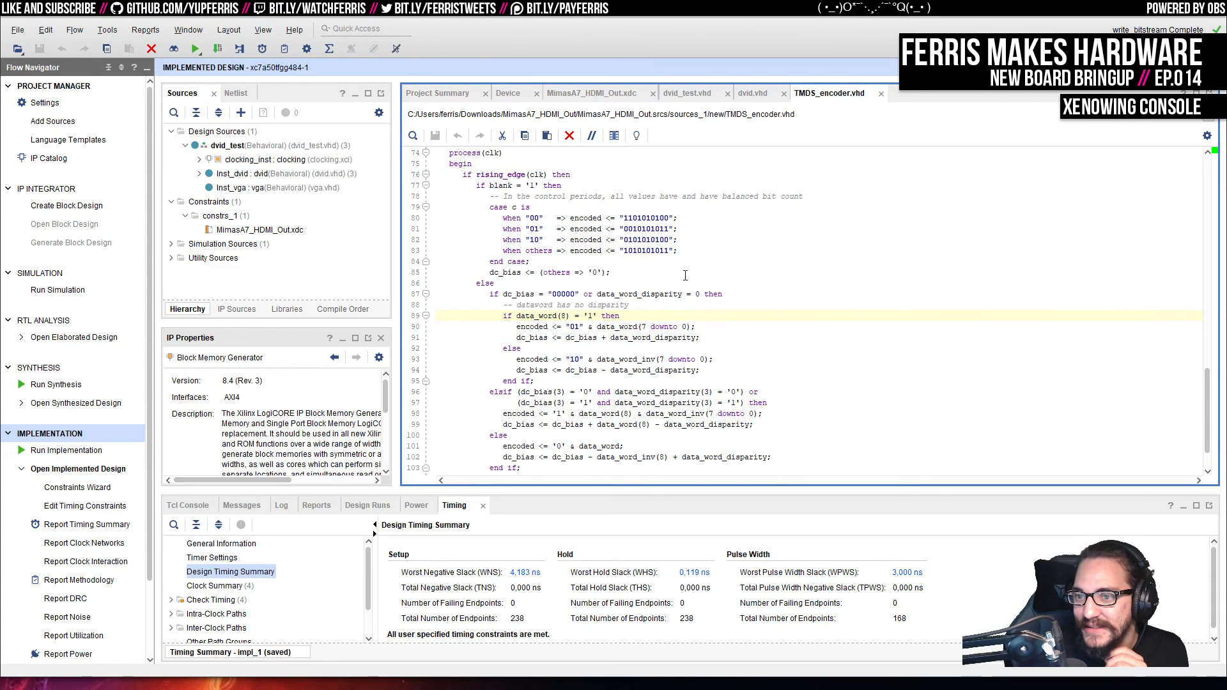
scroll(687, 274, "up", 10)
scroll(689, 275, "up", 13)
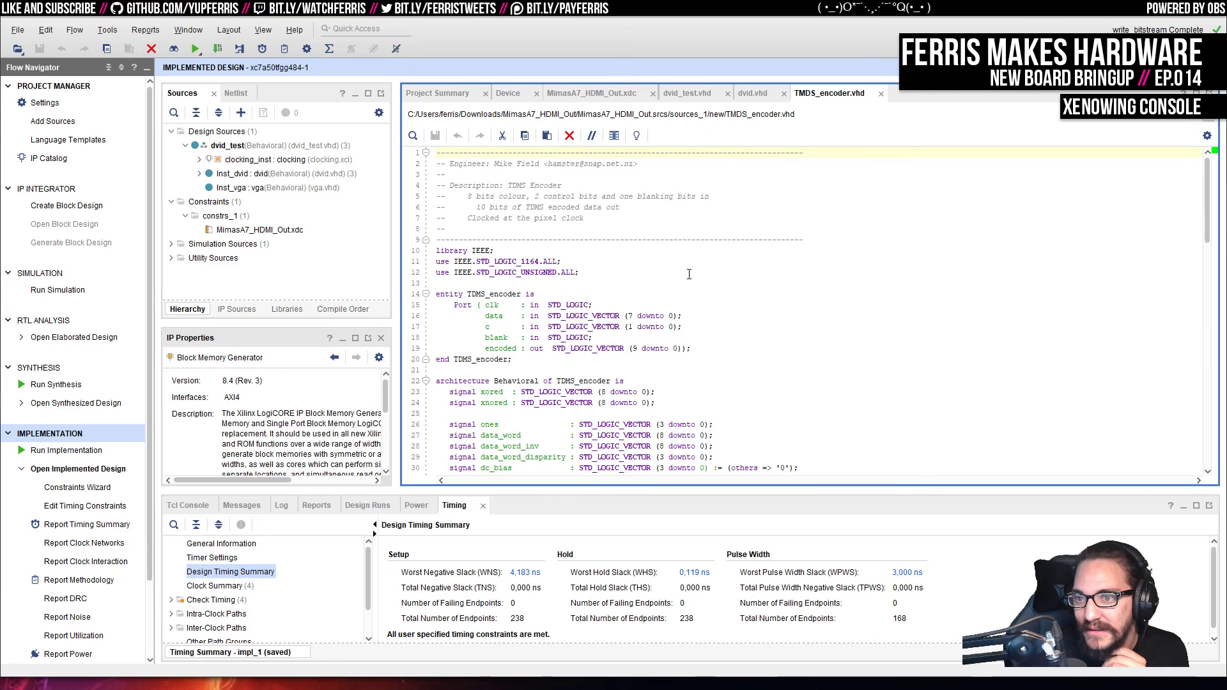
Step: Look through the open VHDL sources, device view and project summary, and examine the HDMI output constraints in MimasA7_HDMI_Out.xdc
left_click(754, 93)
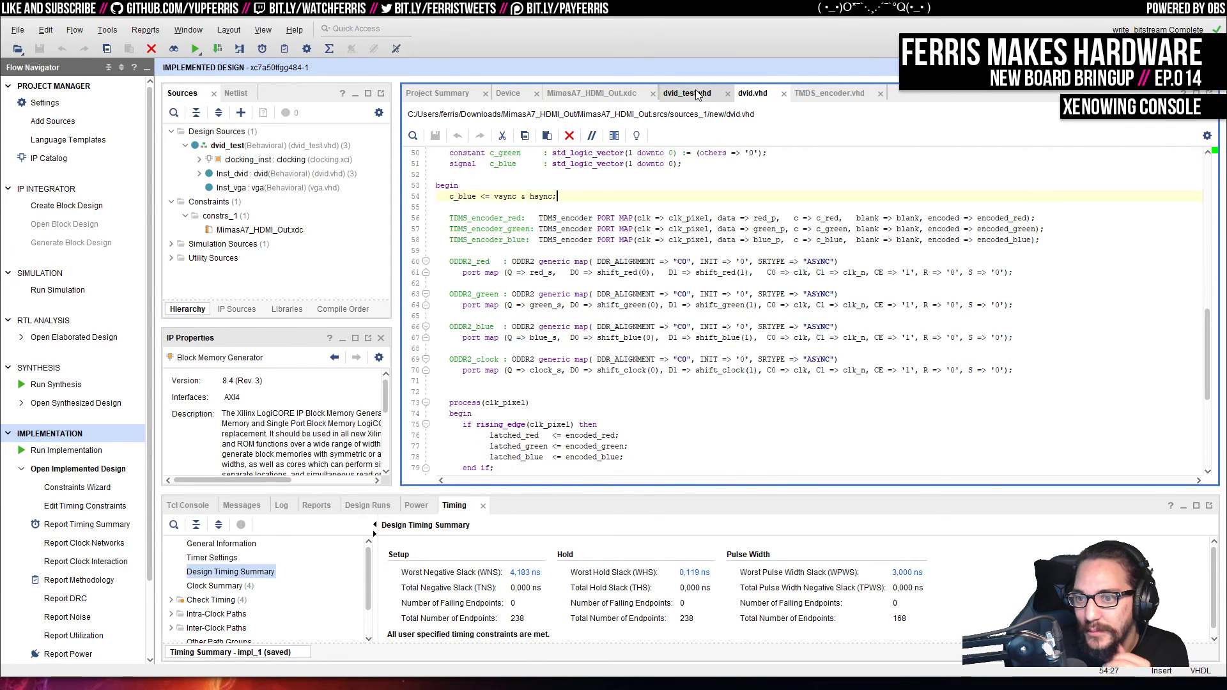
left_click(687, 93)
left_click(591, 93)
left_click(505, 94)
left_click(446, 96)
left_click(509, 96)
left_click(588, 93)
left_click(853, 257)
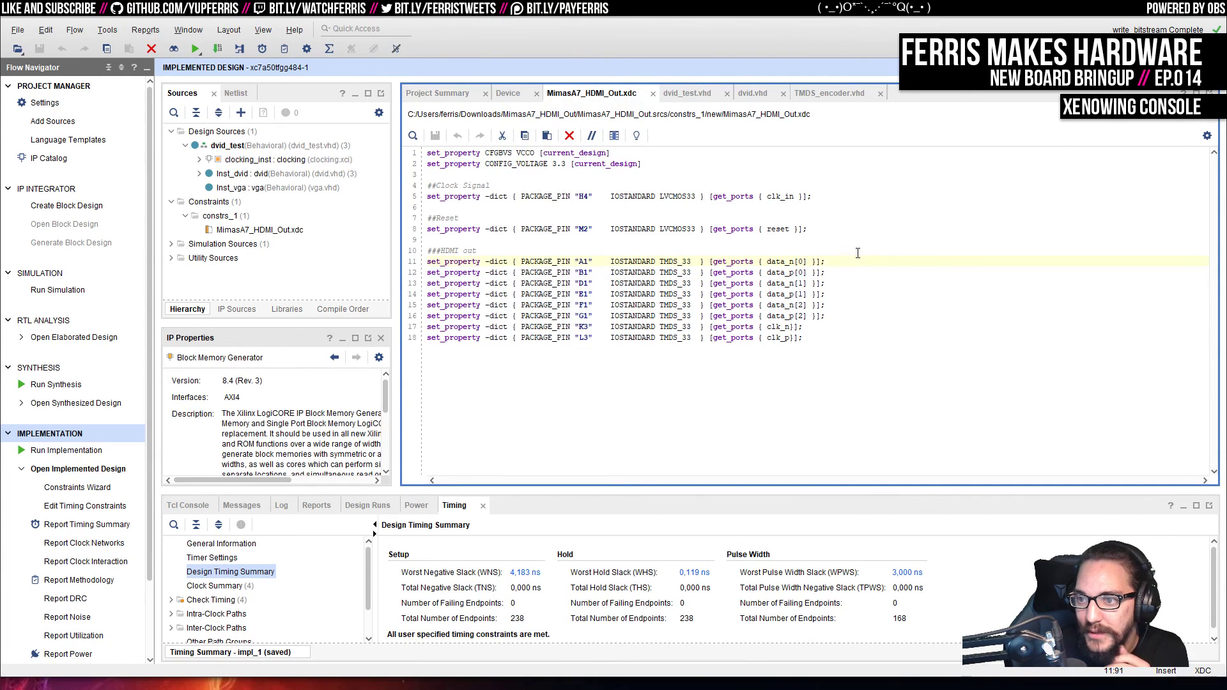
left_click(878, 256)
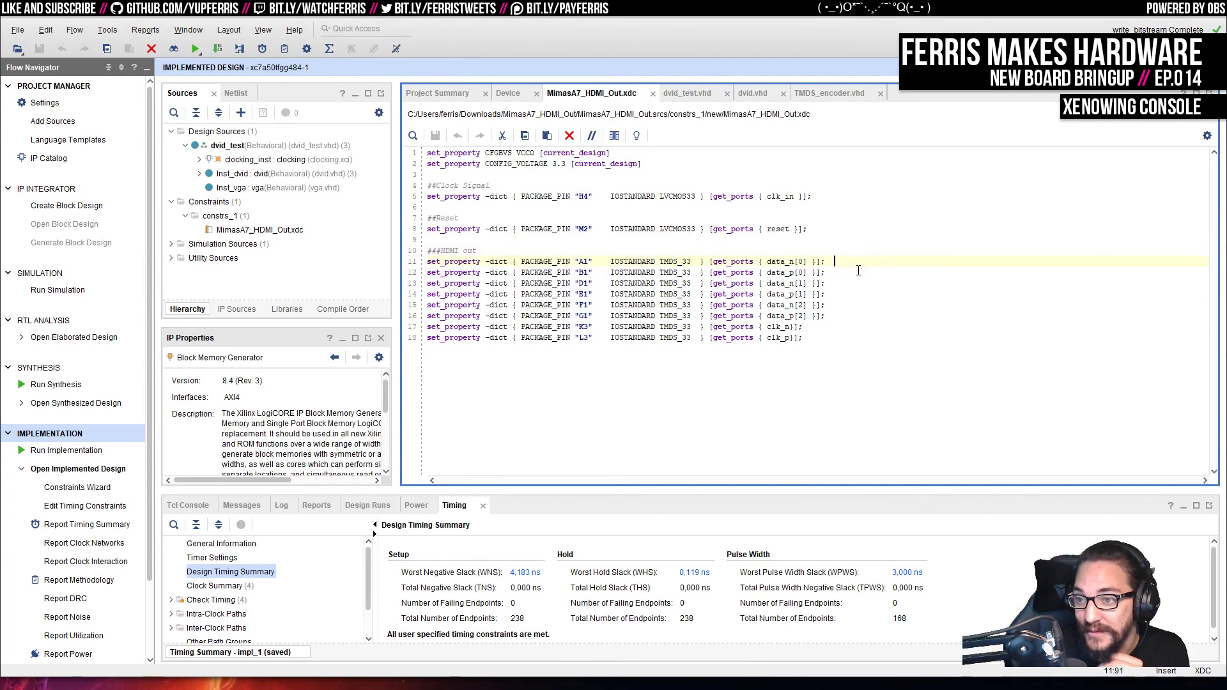
left_click(858, 270)
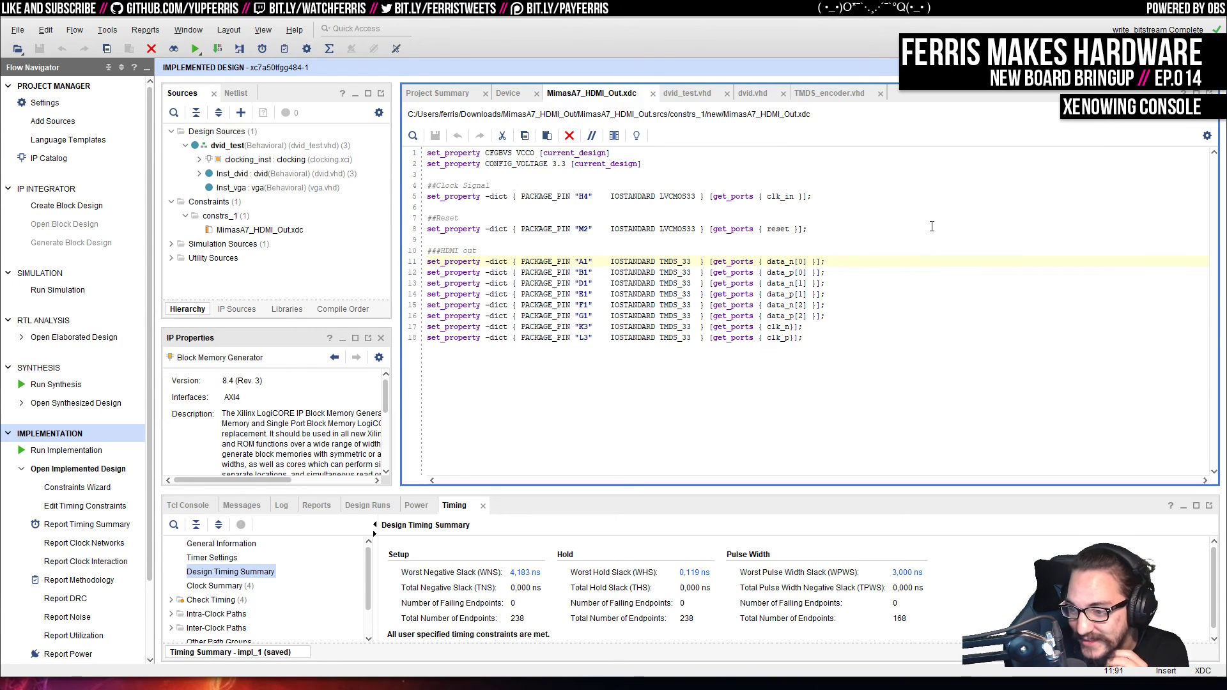